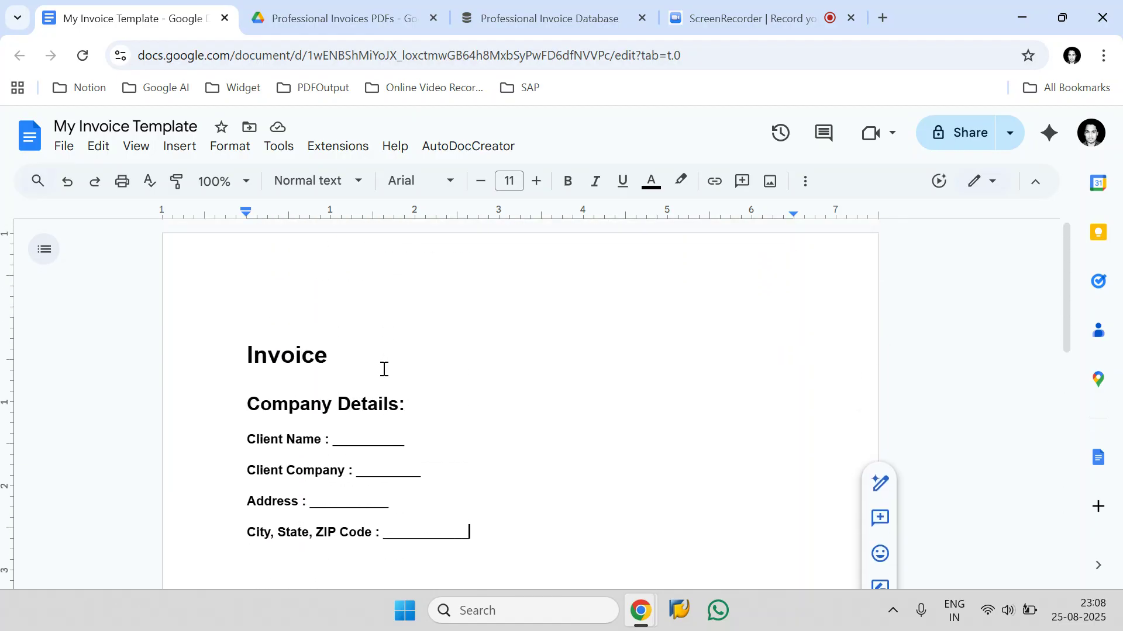
Step: Place the Notion invoice database tab beside the invoice template tab and match the template's Client Name blank to the database
{"action": "left_click", "coordinate": [514, 8]}
{"action": "left_click_drag", "start_coordinate": [514, 9], "coordinate": [387, 10]}
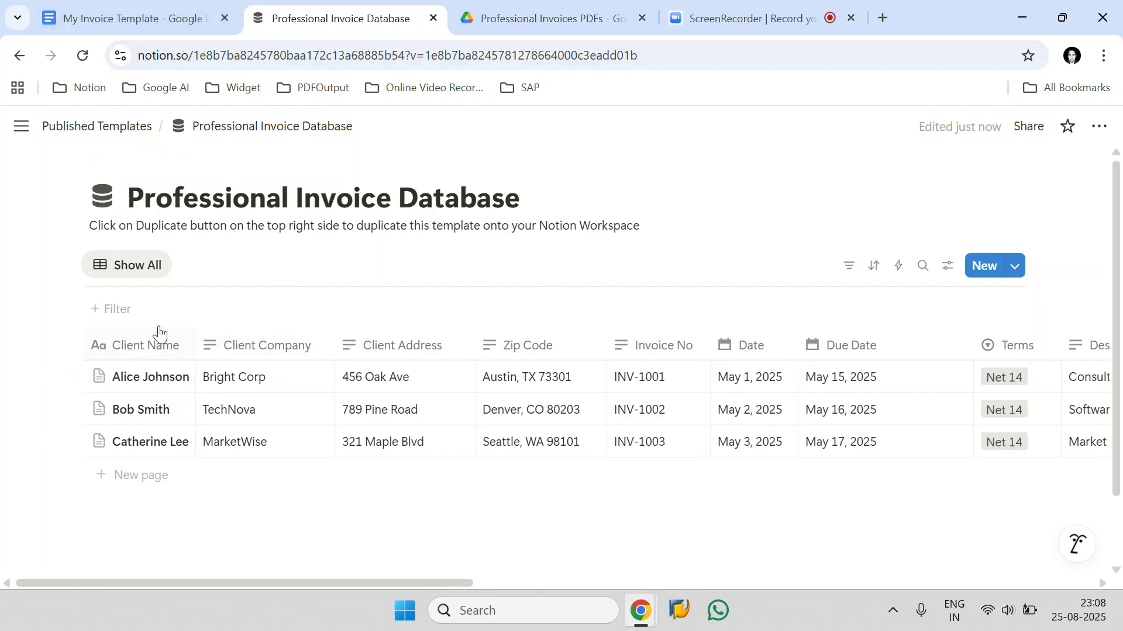
{"action": "left_click", "coordinate": [129, 18]}
{"action": "left_click_drag", "start_coordinate": [415, 450], "coordinate": [332, 439]}
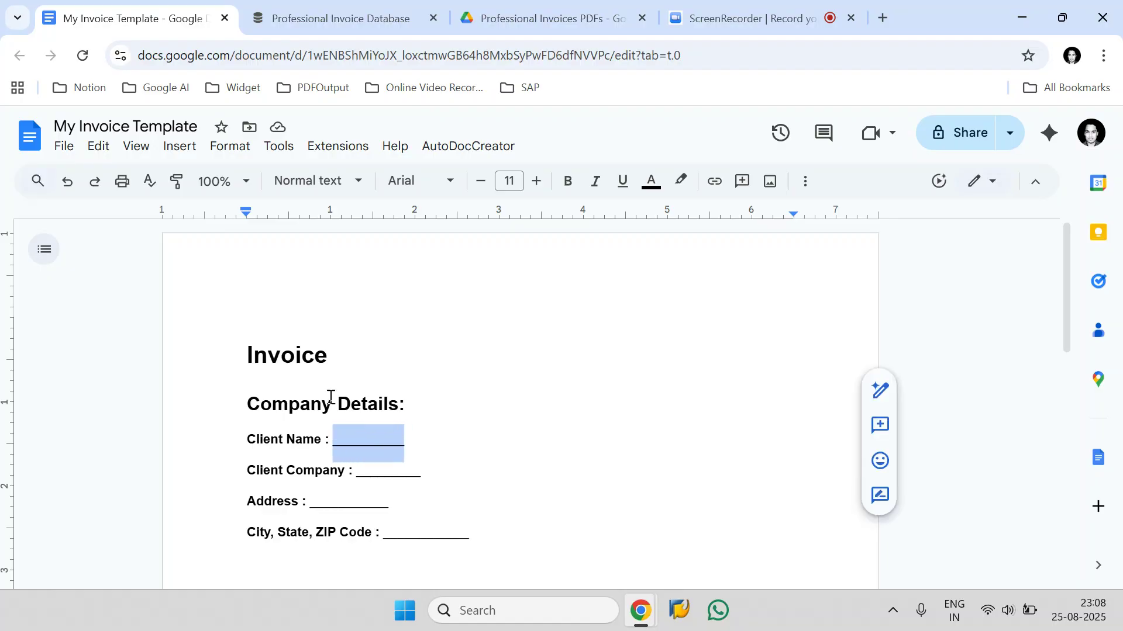
{"action": "left_click", "coordinate": [328, 15]}
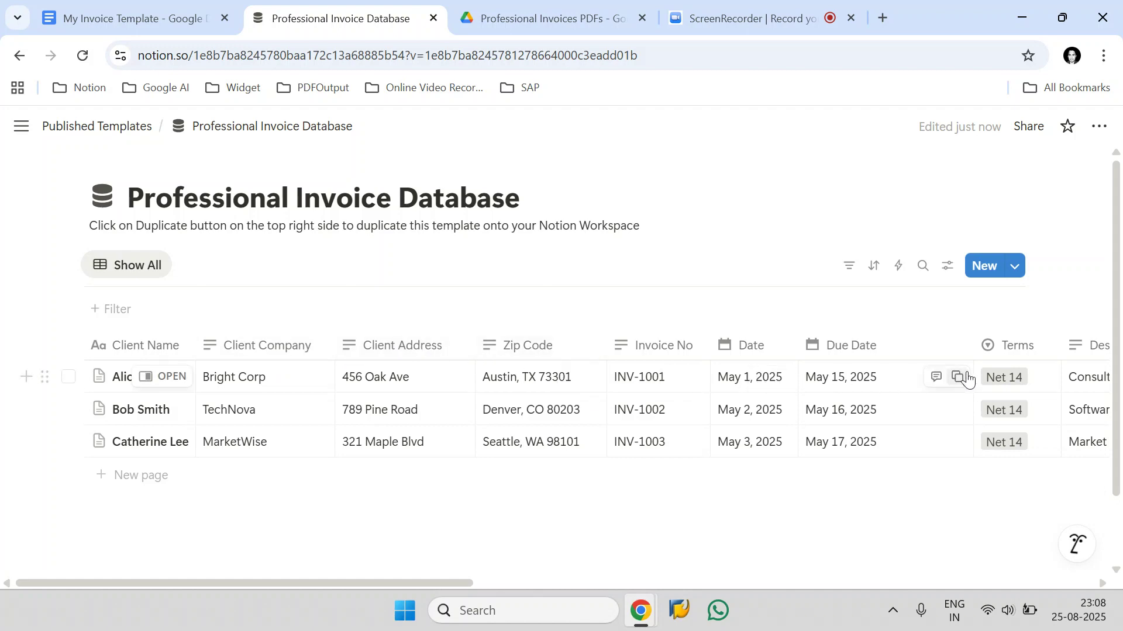
Step: Examine the invoice template's fields and compare them with all columns of the Professional Invoice Database in Notion
{"action": "left_click", "coordinate": [89, 14]}
{"action": "scroll", "coordinate": [372, 386], "scroll_direction": "down", "scroll_amount": 9}
{"action": "scroll", "coordinate": [377, 373], "scroll_direction": "up", "scroll_amount": 4}
{"action": "scroll", "coordinate": [377, 372], "scroll_direction": "up", "scroll_amount": 5}
{"action": "left_click", "coordinate": [336, 18]}
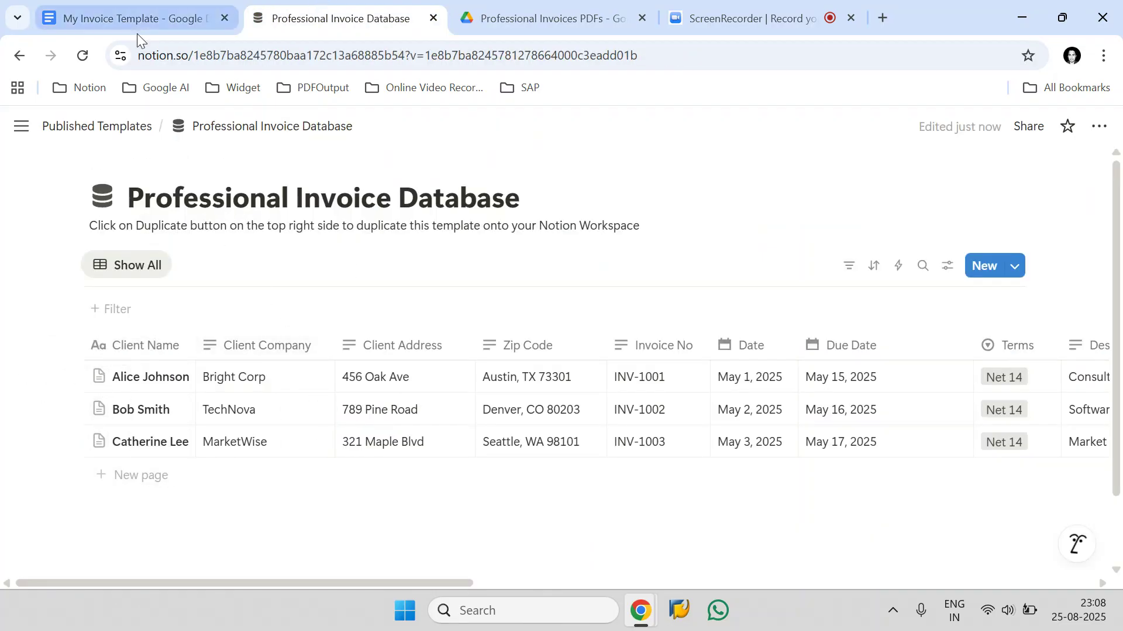
{"action": "left_click", "coordinate": [140, 10]}
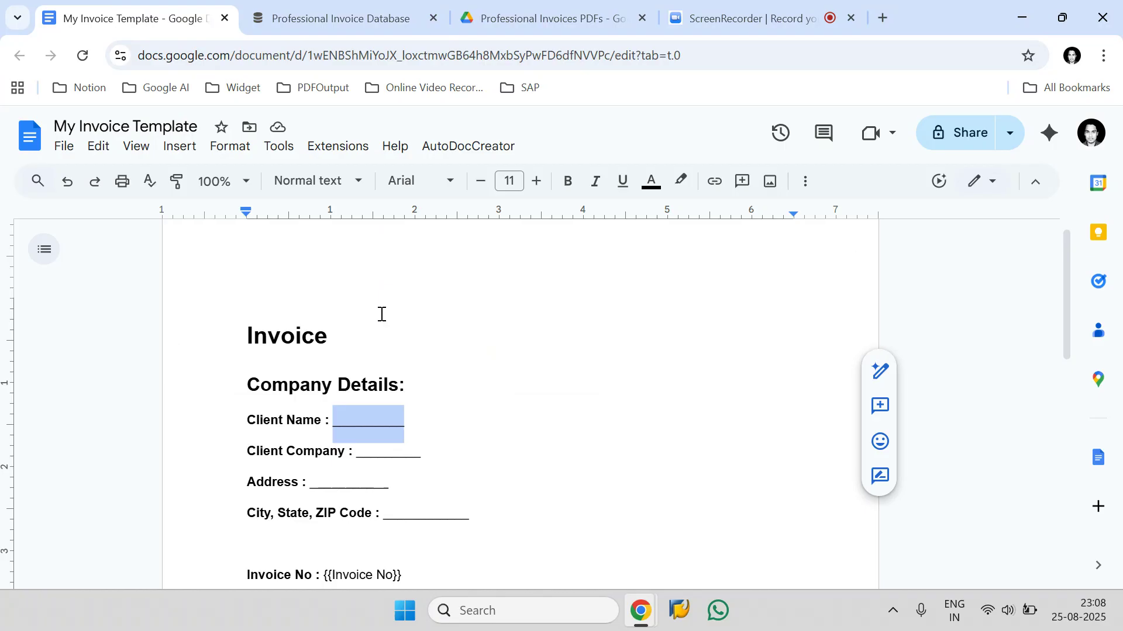
{"action": "left_click", "coordinate": [337, 18]}
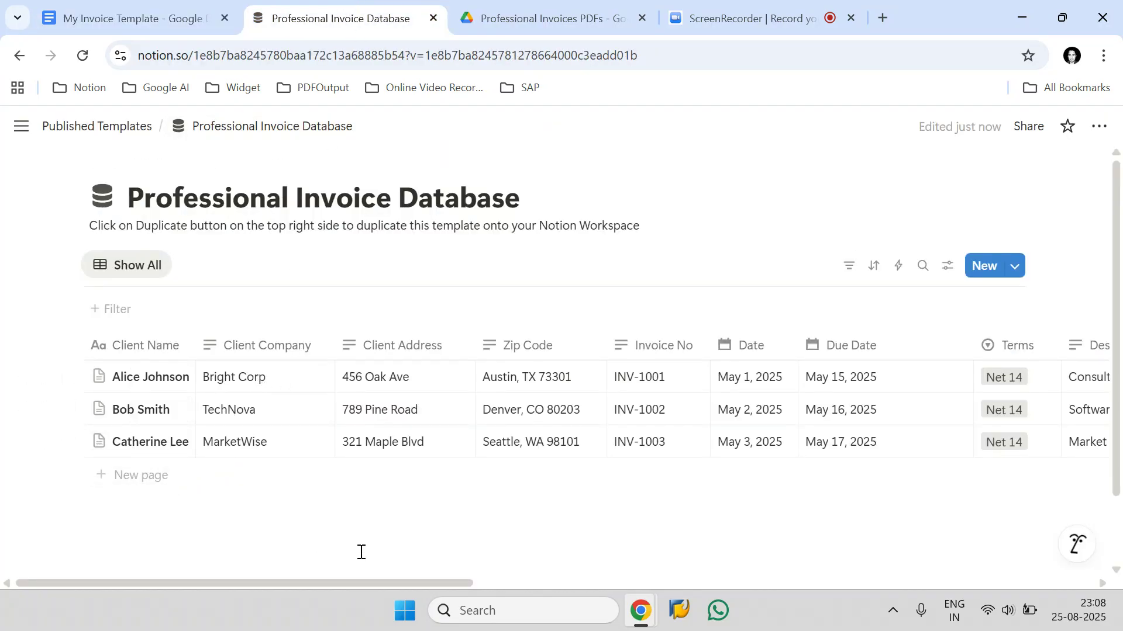
{"action": "left_click_drag", "start_coordinate": [407, 577], "coordinate": [962, 528]}
{"action": "left_click_drag", "start_coordinate": [904, 584], "coordinate": [968, 583]}
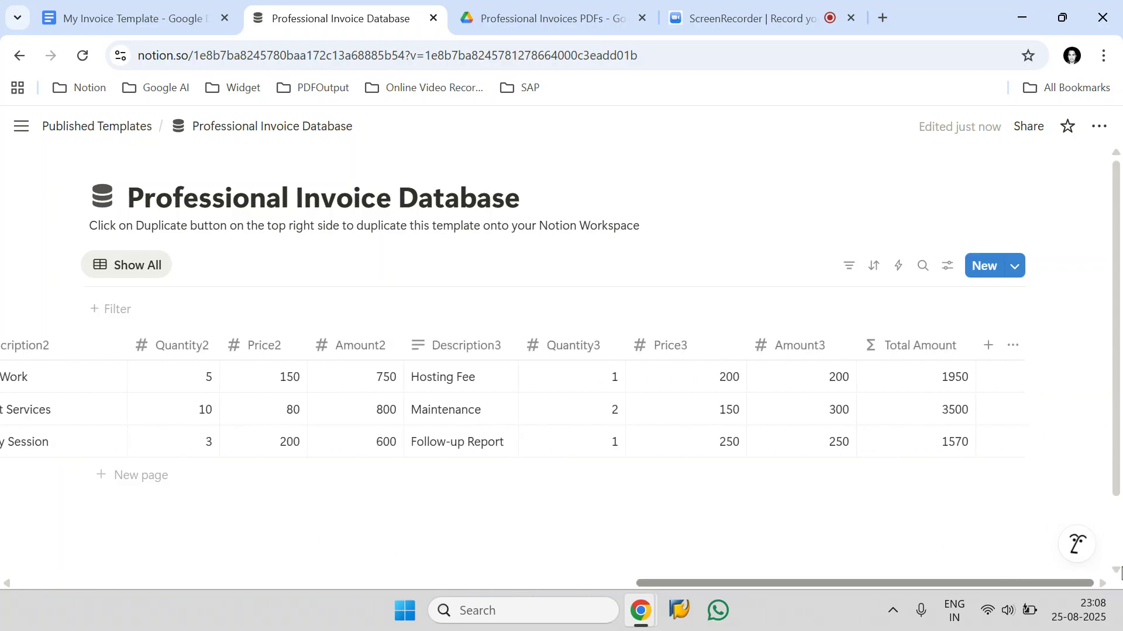
Step: Check the template for the AutoDocCreator add-on and open autodoccreator.com in a new browser tab
{"action": "left_click", "coordinate": [113, 14]}
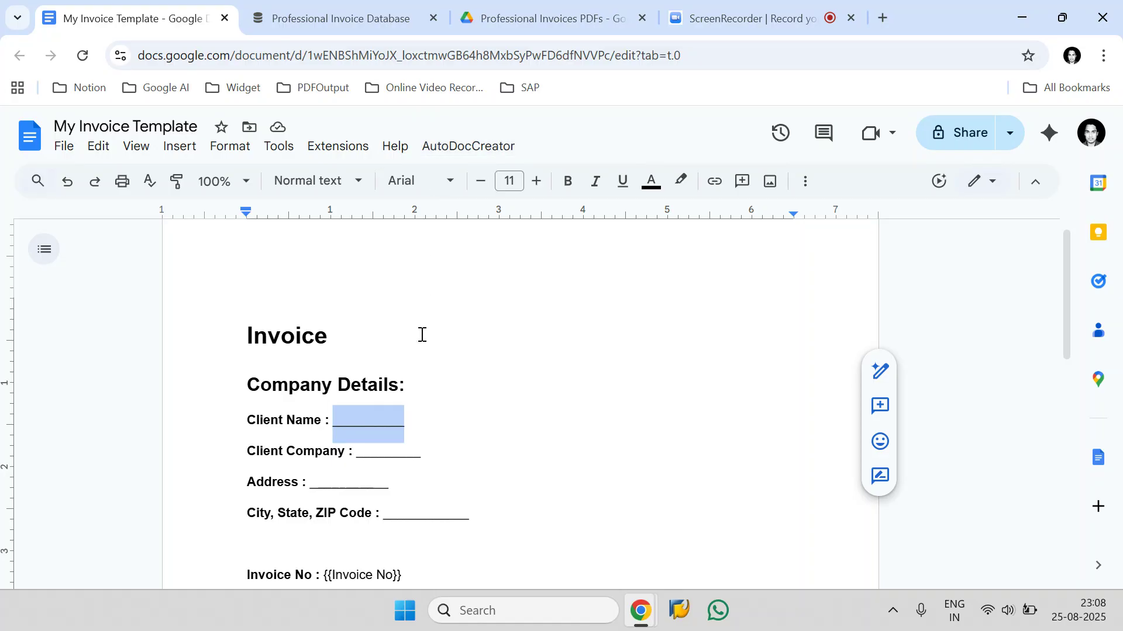
{"action": "left_click", "coordinate": [414, 387]}
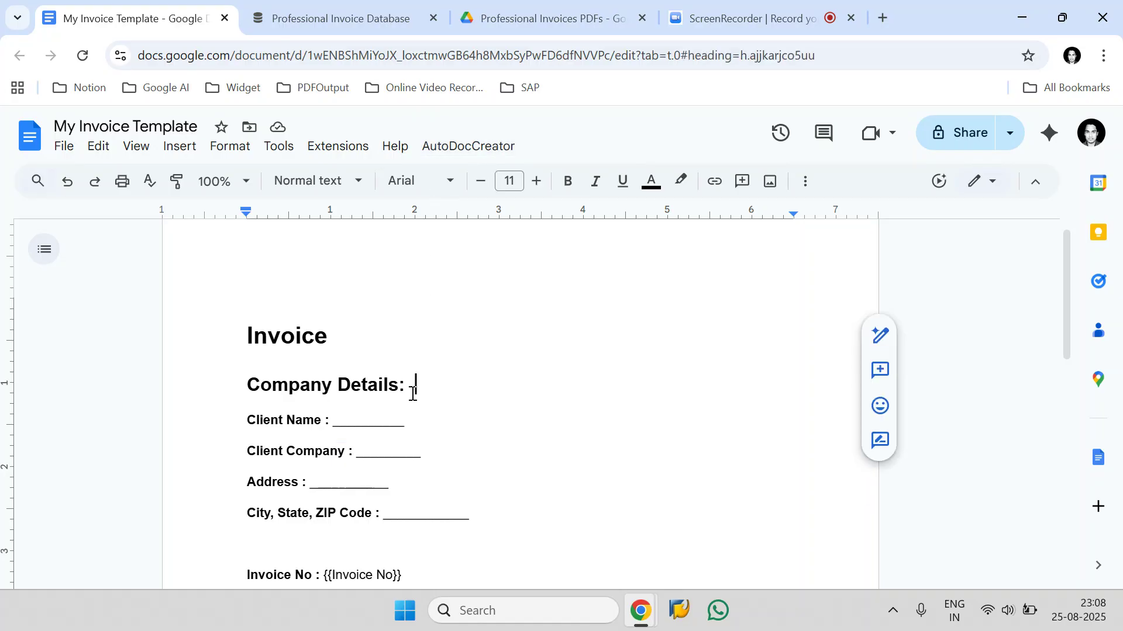
{"action": "left_click", "coordinate": [473, 151]}
{"action": "left_click", "coordinate": [474, 151]}
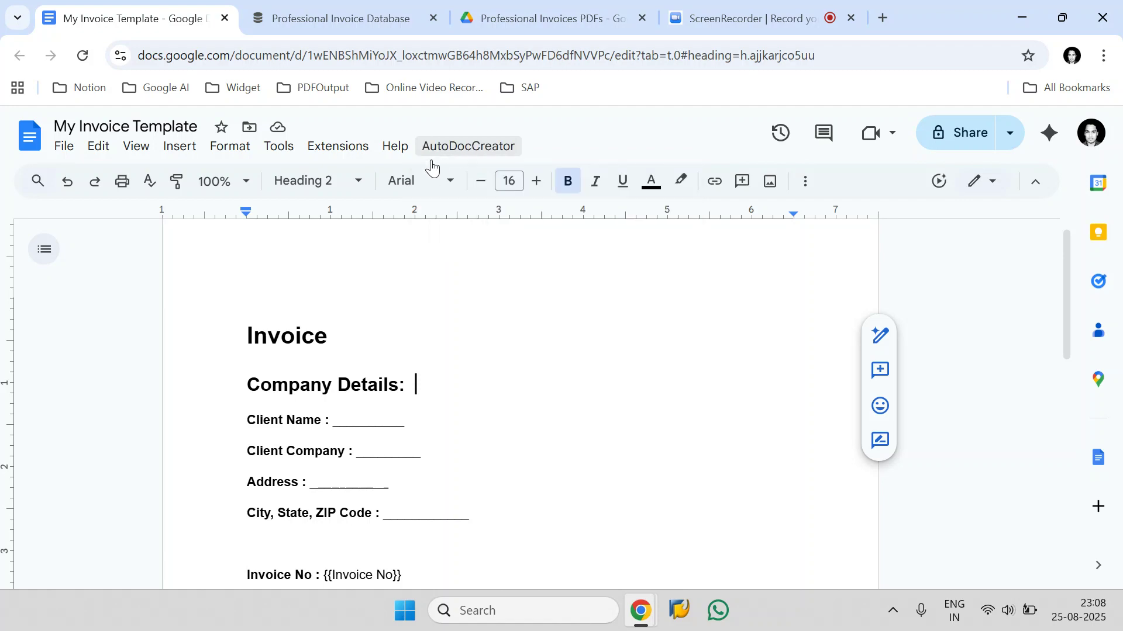
{"action": "left_click", "coordinate": [882, 17]}
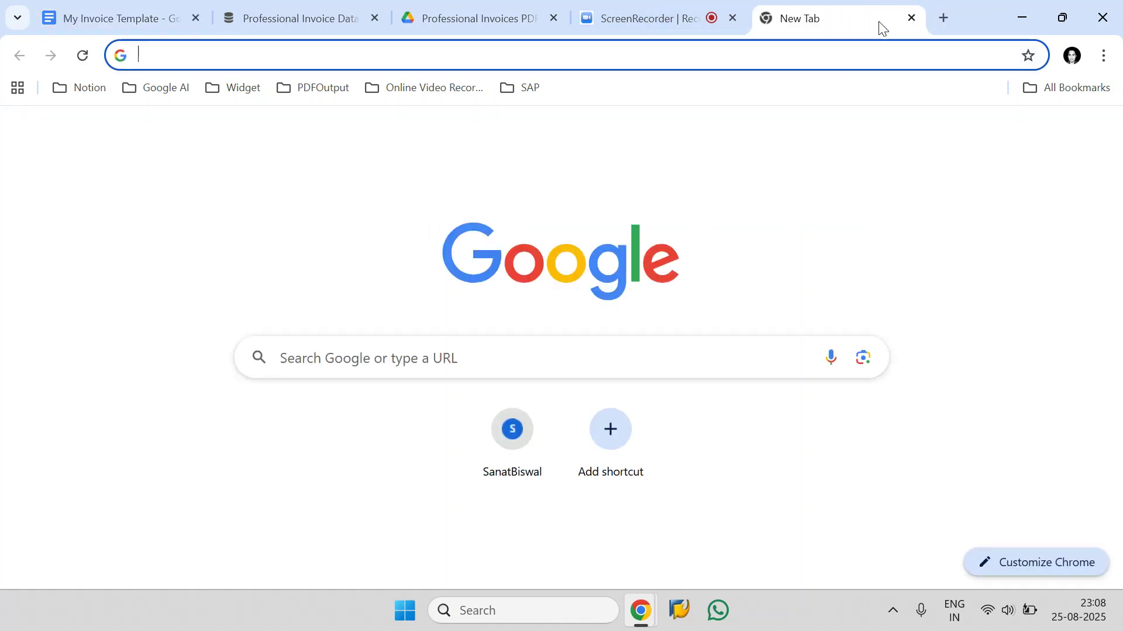
{"action": "type", "text": "autodoccreator.com"}
{"action": "key", "text": "Return"}
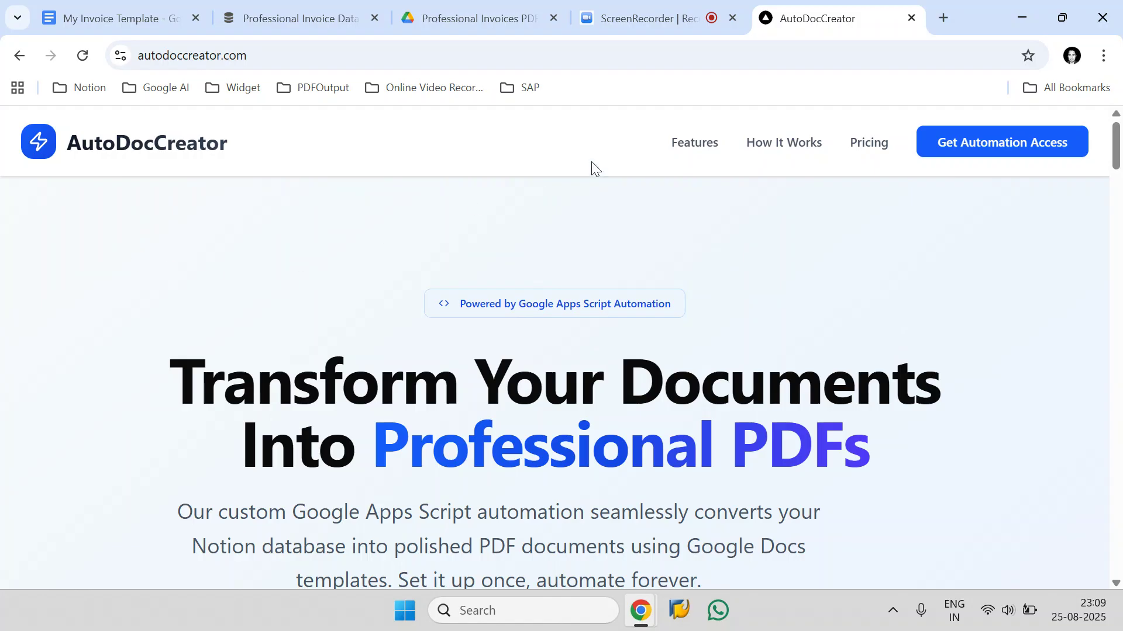
Step: Return to the invoice template in Google Docs and open AutoDocCreator's Setup Automation dialog
{"action": "left_click", "coordinate": [105, 19]}
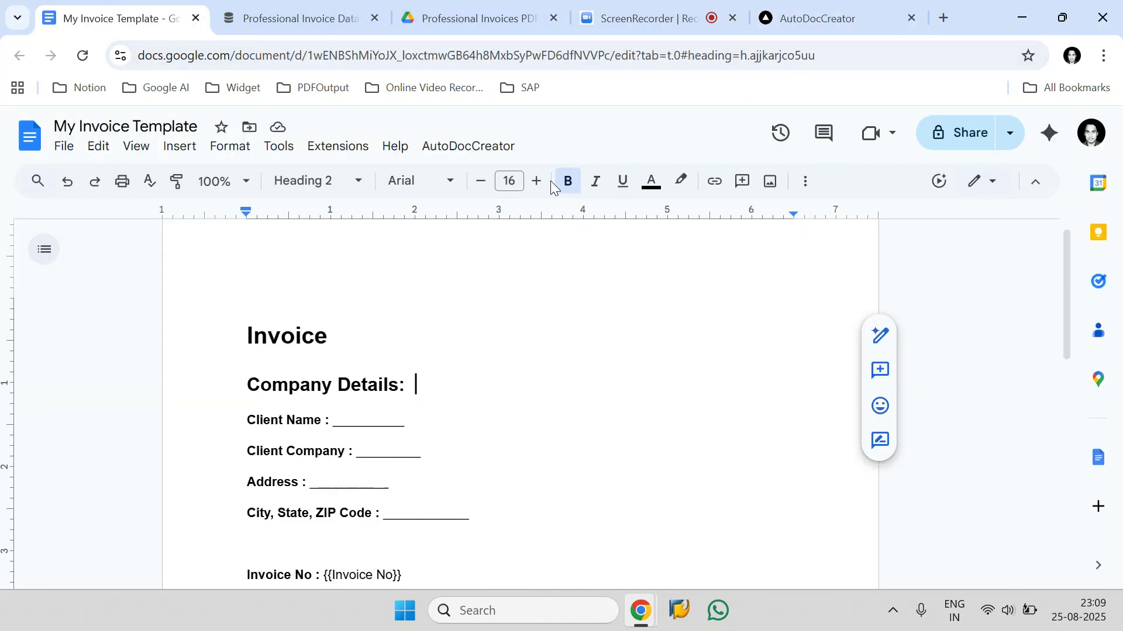
{"action": "left_click", "coordinate": [482, 154]}
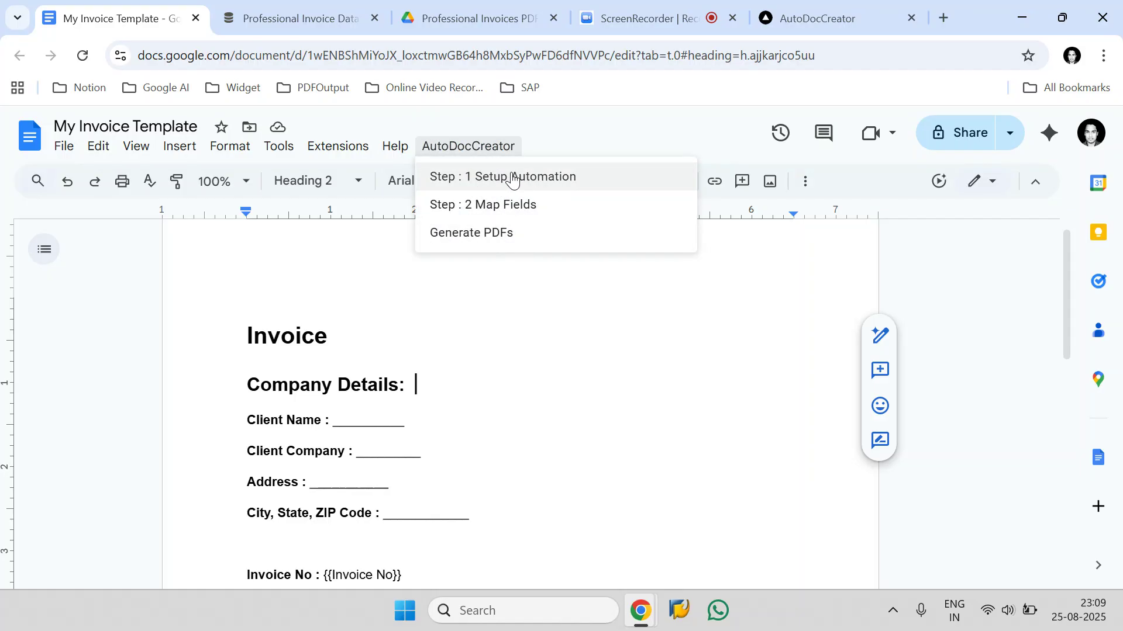
{"action": "left_click", "coordinate": [597, 183]}
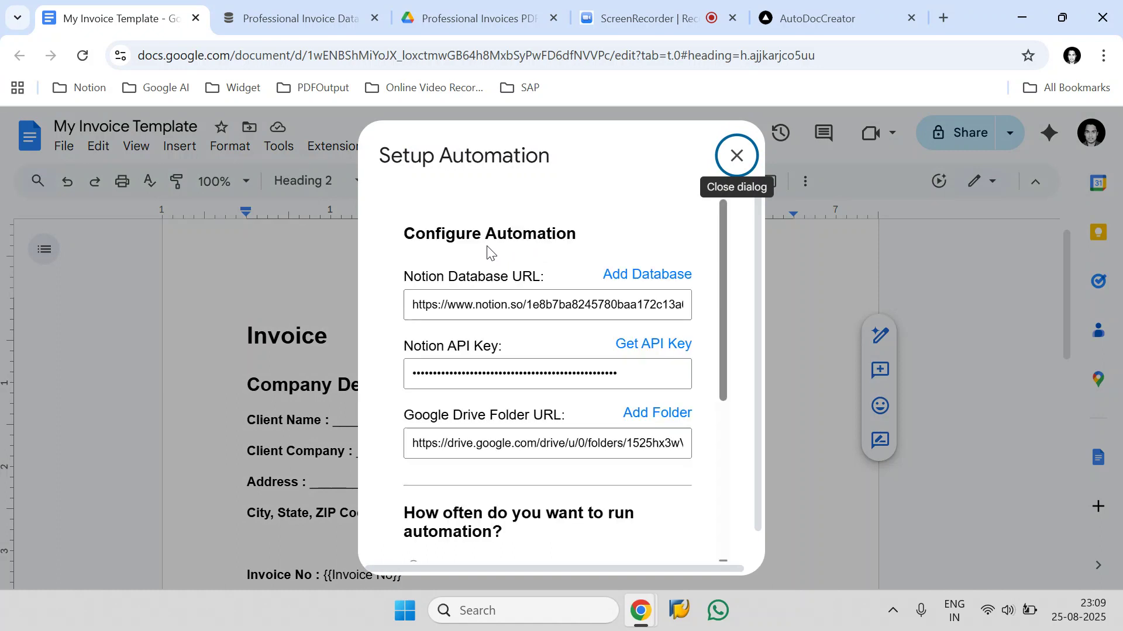
Step: Check the Notion Database URL field against the page address of the Professional Invoice Database
{"action": "left_click_drag", "start_coordinate": [401, 285], "coordinate": [545, 280]}
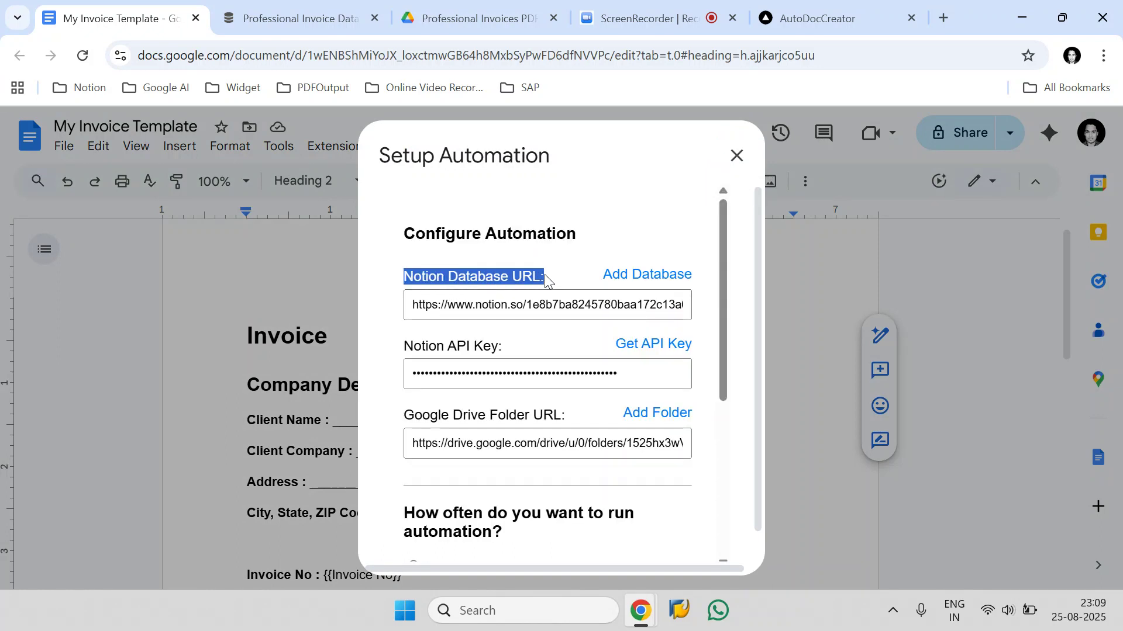
{"action": "left_click", "coordinate": [246, 6]}
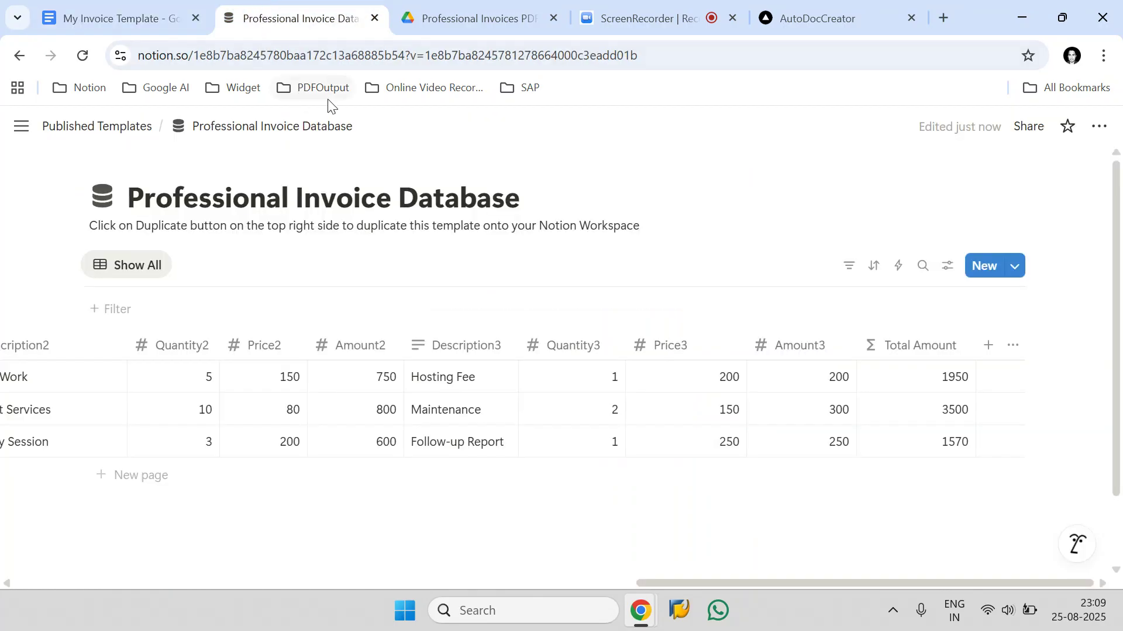
{"action": "left_click", "coordinate": [454, 59]}
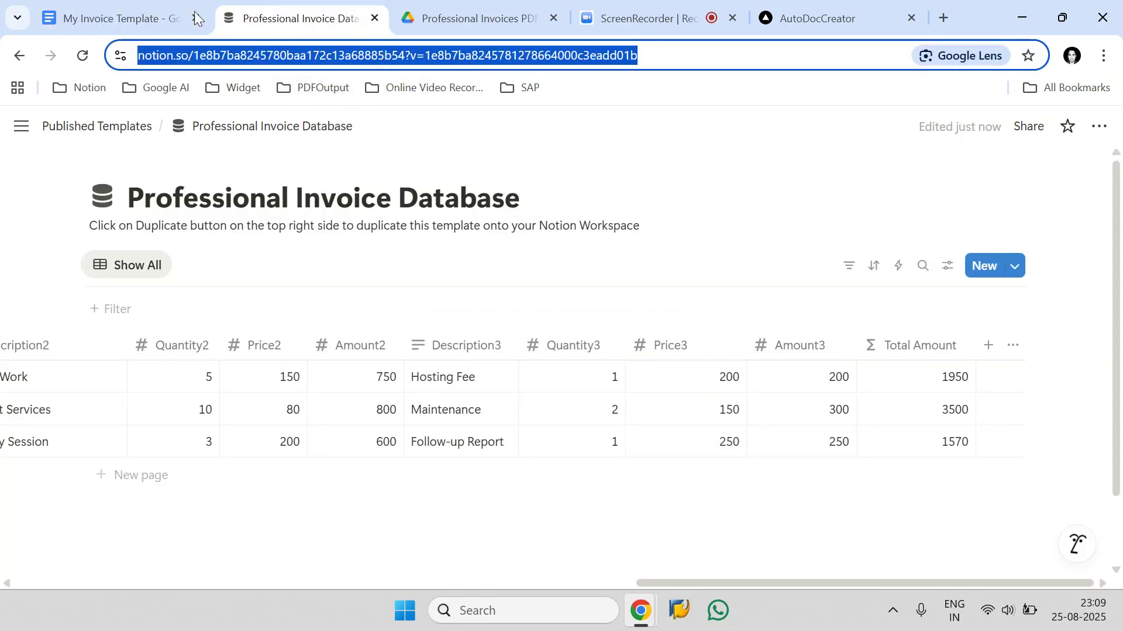
{"action": "left_click", "coordinate": [176, 18]}
{"action": "left_click", "coordinate": [500, 305]}
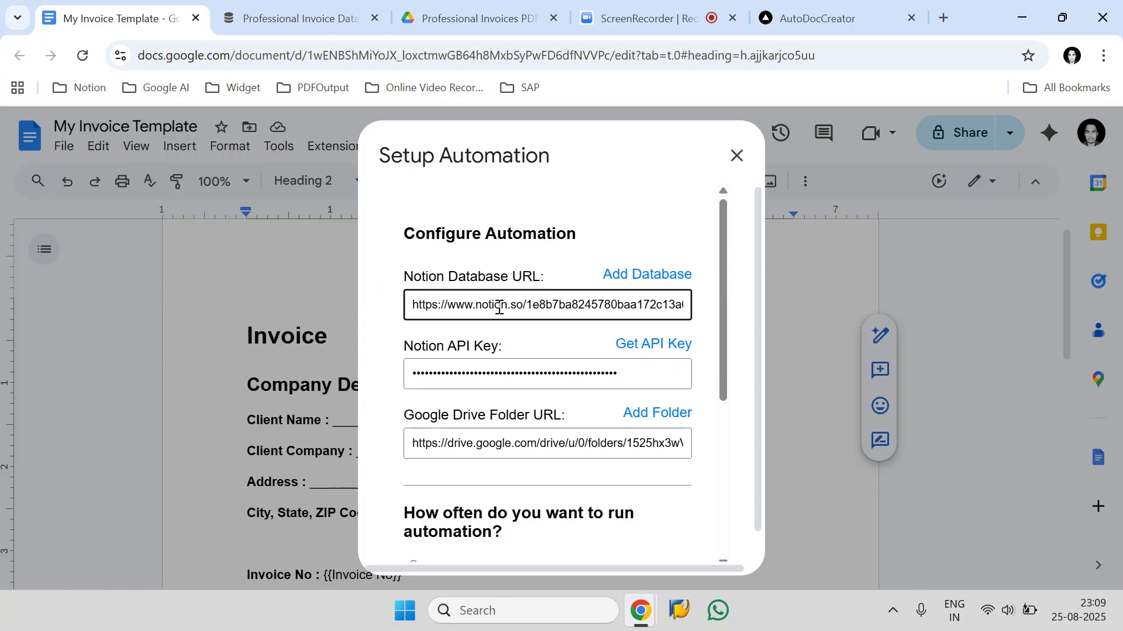
Step: Open Notion's Integrations page from the setup dialog's link for getting an API key
{"action": "left_click_drag", "start_coordinate": [503, 354], "coordinate": [393, 352]}
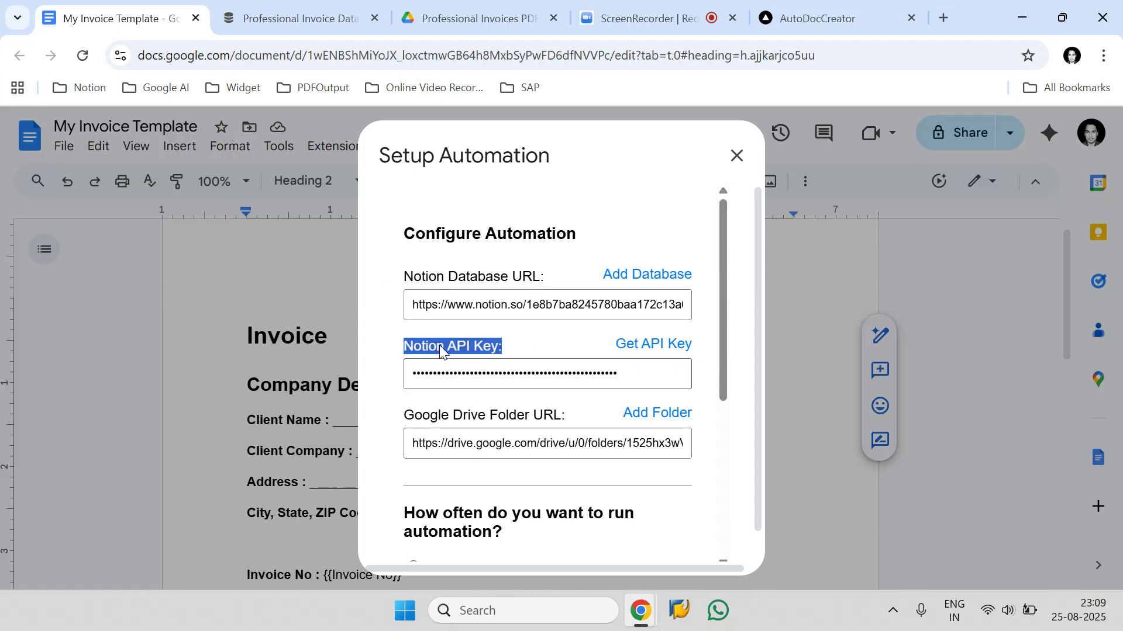
{"action": "left_click", "coordinate": [289, 18]}
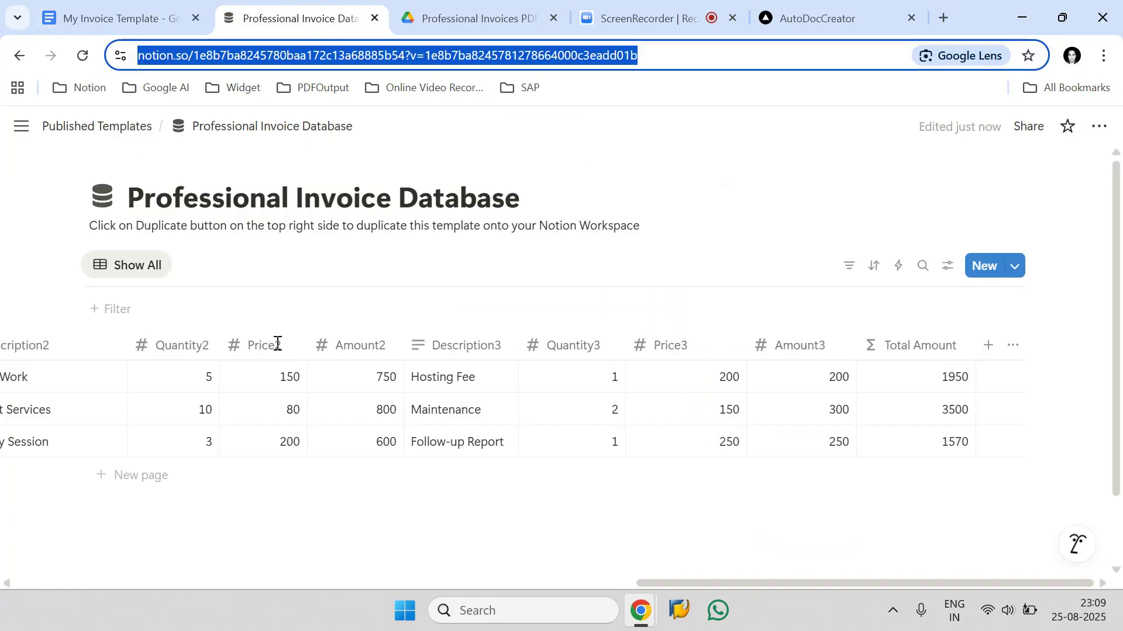
{"action": "left_click", "coordinate": [129, 18]}
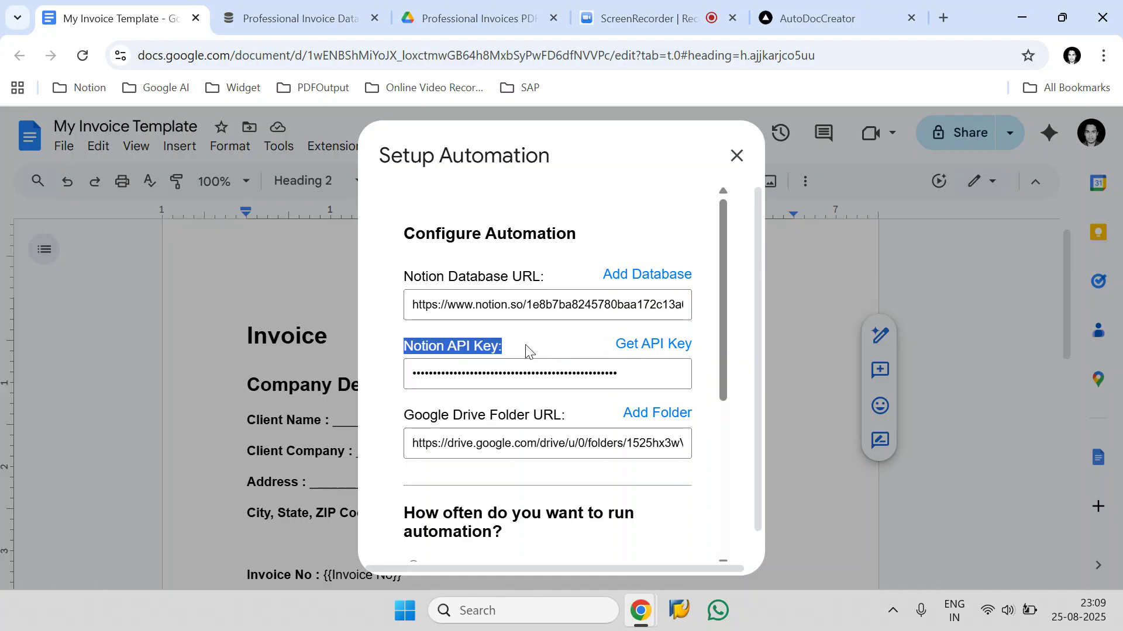
{"action": "left_click", "coordinate": [643, 345]}
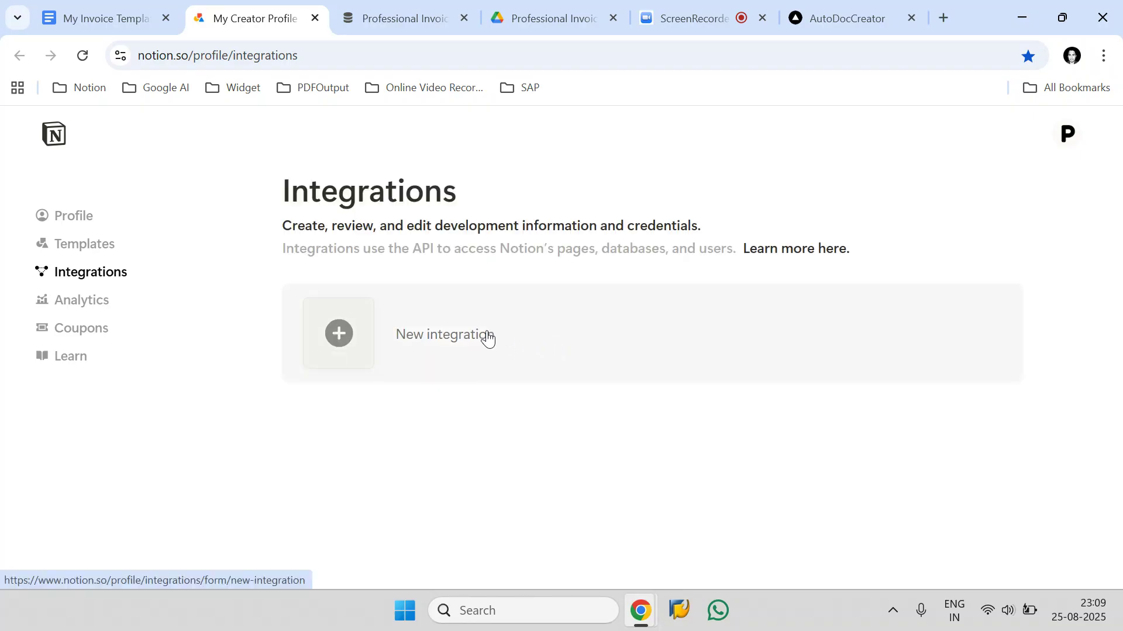
Step: Create an internal Notion integration named "Invoice API Key" for the workspace The Accountant Guy and save it
{"action": "left_click", "coordinate": [362, 335]}
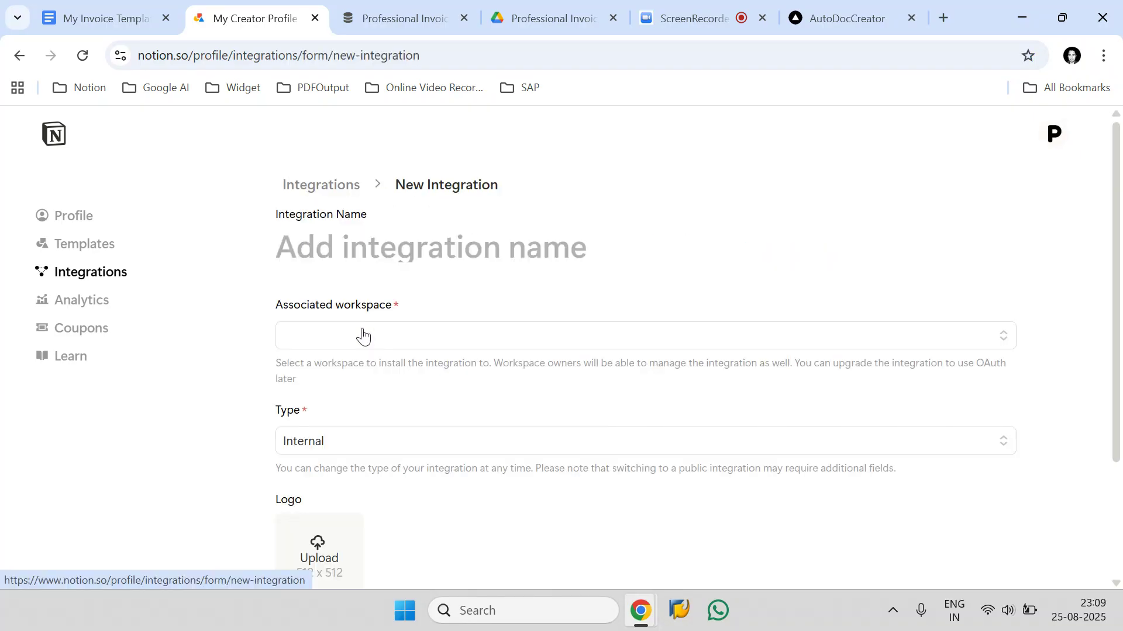
{"action": "left_click", "coordinate": [362, 258]}
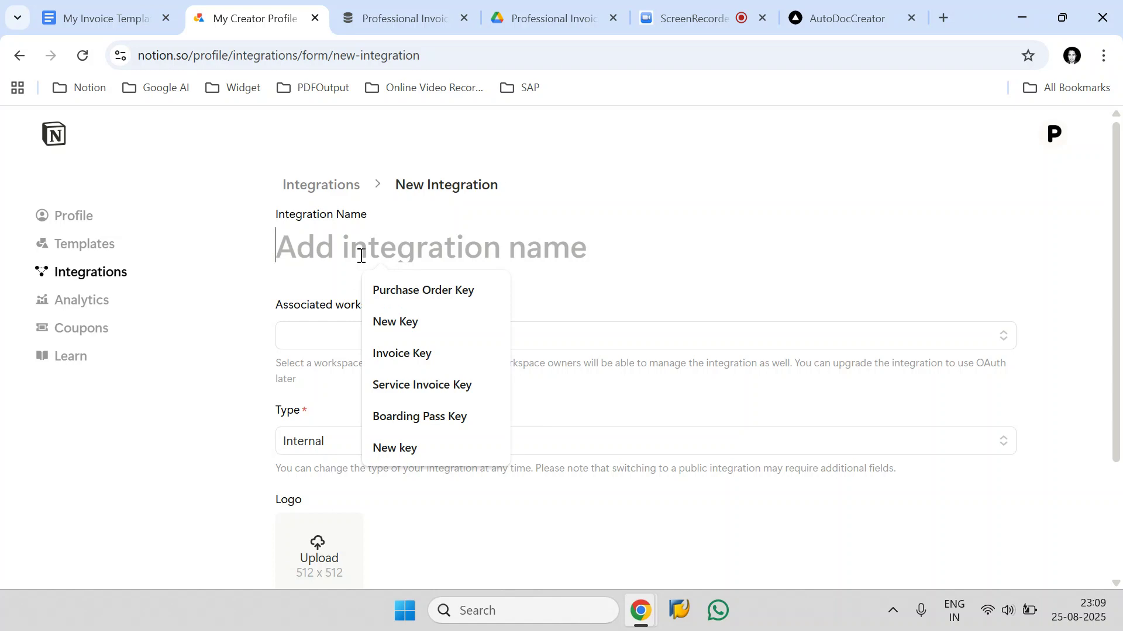
{"action": "type", "text": "Invoice API Key"}
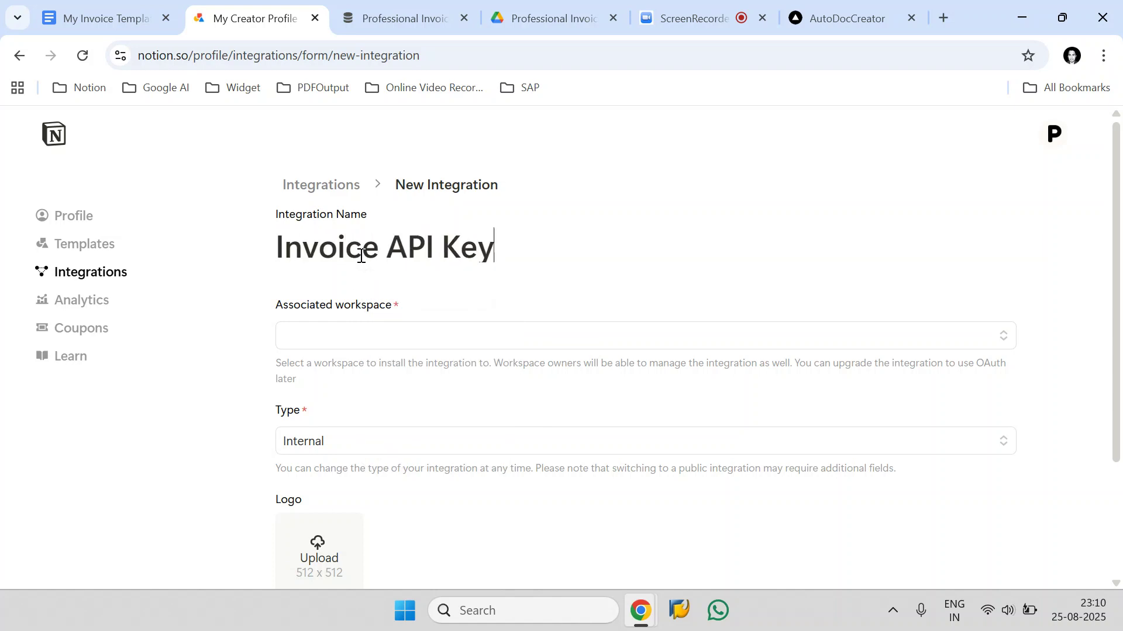
{"action": "left_click", "coordinate": [400, 345]}
{"action": "left_click", "coordinate": [393, 372]}
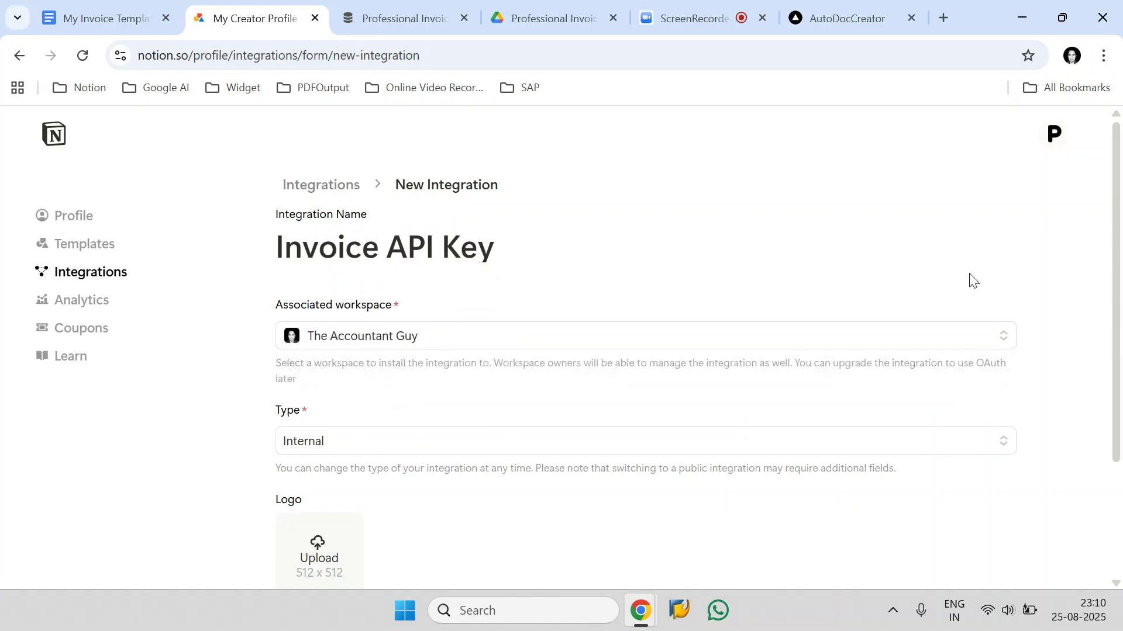
{"action": "scroll", "coordinate": [973, 281], "scroll_direction": "down", "scroll_amount": 3}
{"action": "left_click", "coordinate": [988, 479]}
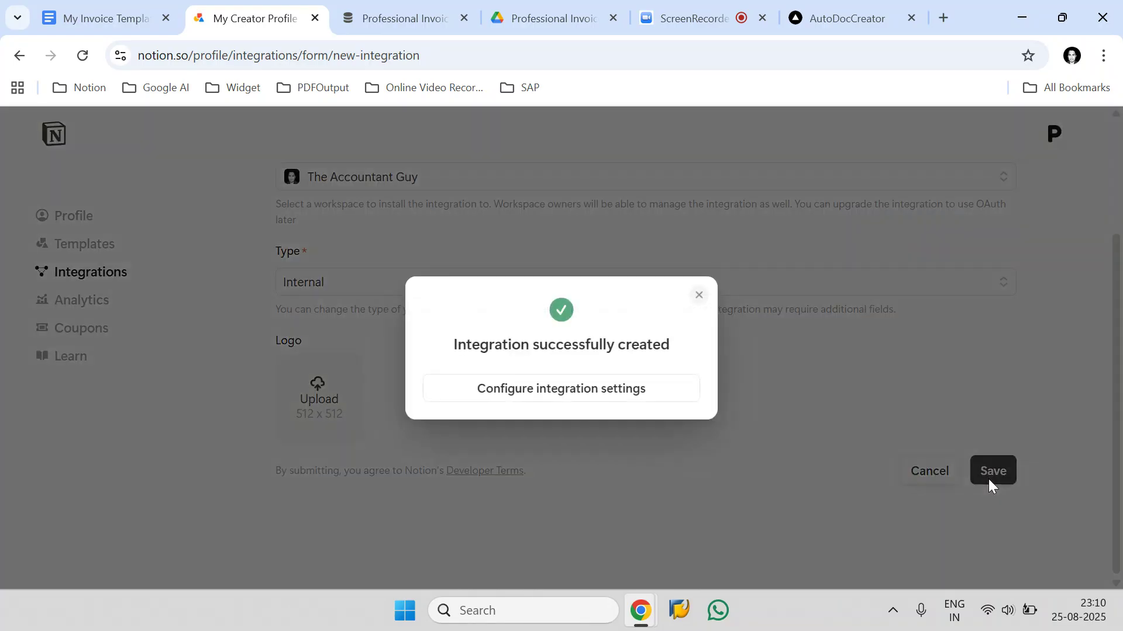
Step: Open the new integration's configuration settings, then reveal and copy its internal integration secret
{"action": "left_click", "coordinate": [573, 392]}
{"action": "scroll", "coordinate": [407, 442], "scroll_direction": "down", "scroll_amount": 3}
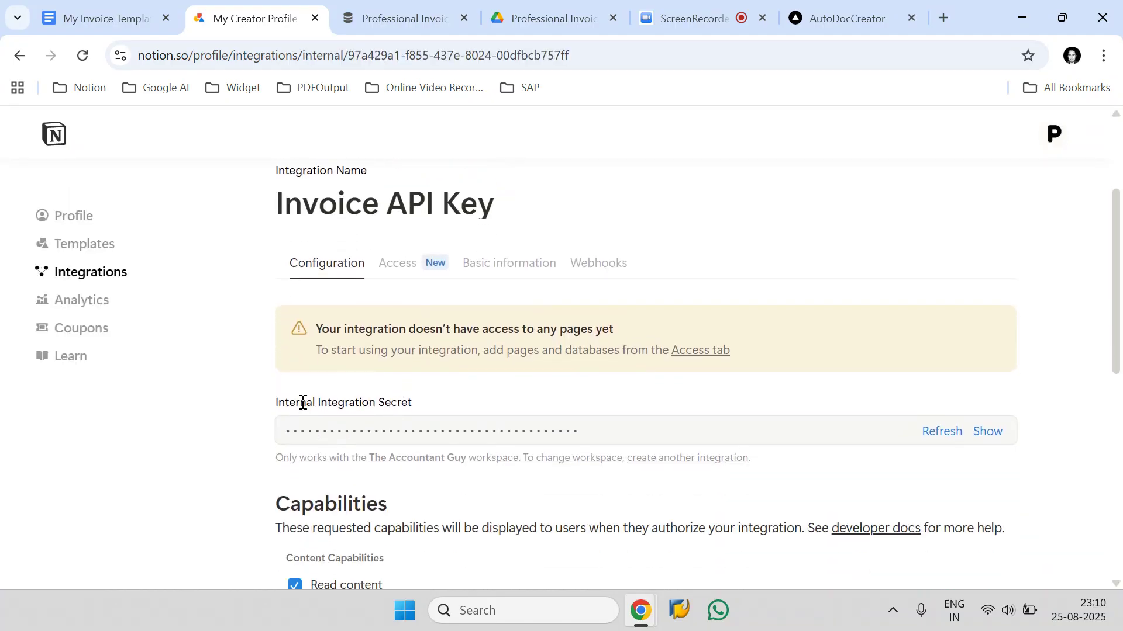
{"action": "left_click_drag", "start_coordinate": [262, 411], "coordinate": [466, 411]}
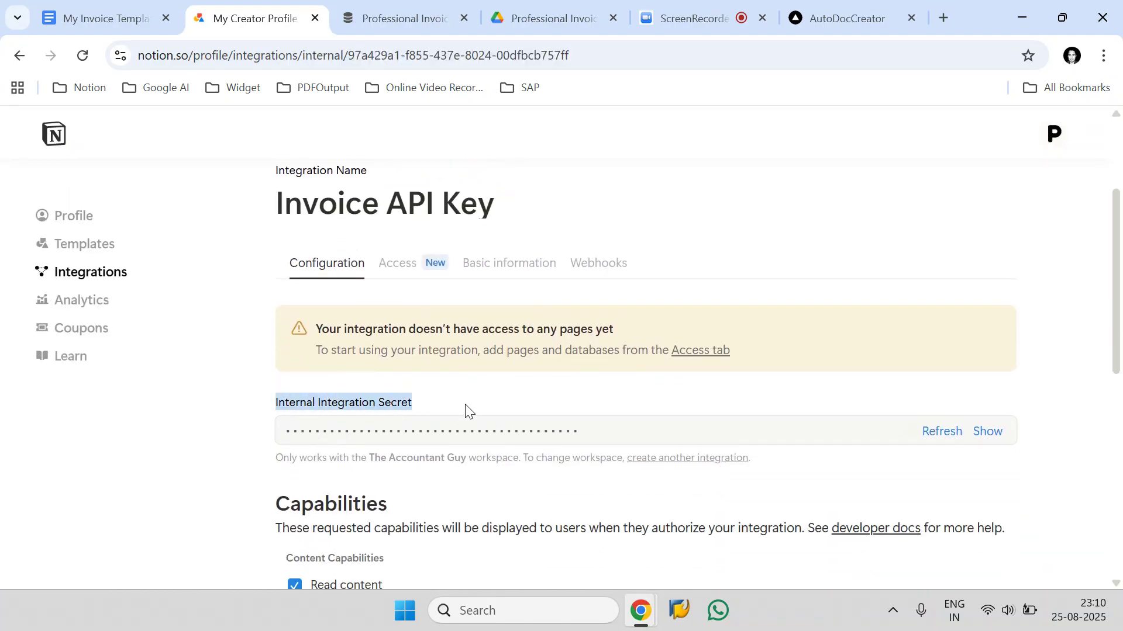
{"action": "left_click", "coordinate": [983, 434]}
{"action": "left_click", "coordinate": [988, 434]}
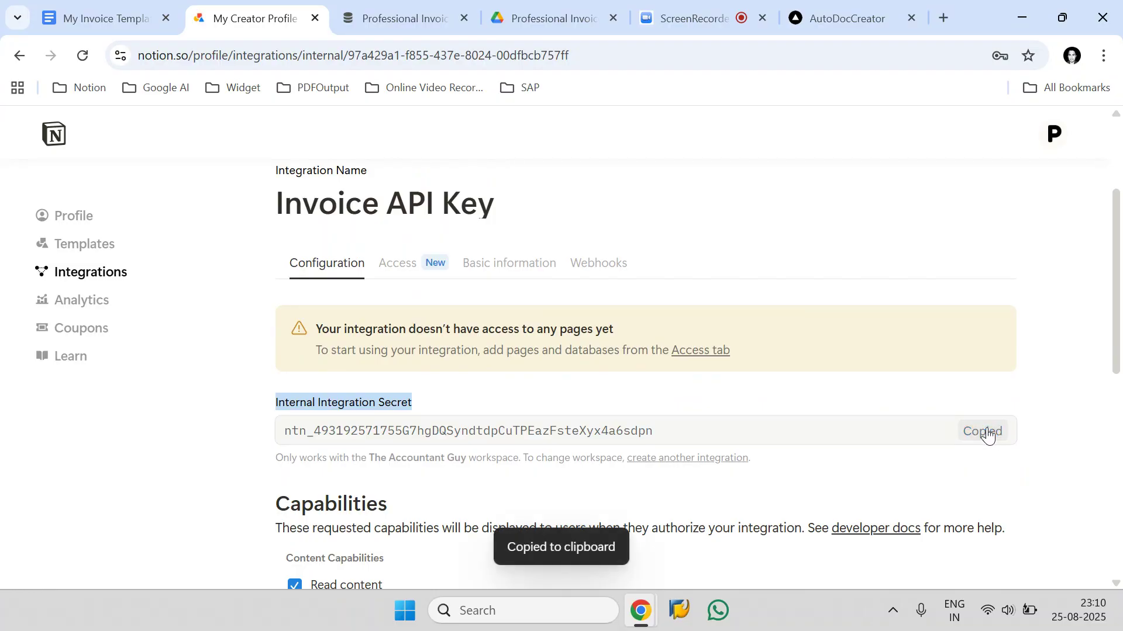
Step: Replace the Notion API Key in the template's Setup Automation dialog with the copied integration secret
{"action": "left_click", "coordinate": [135, 6]}
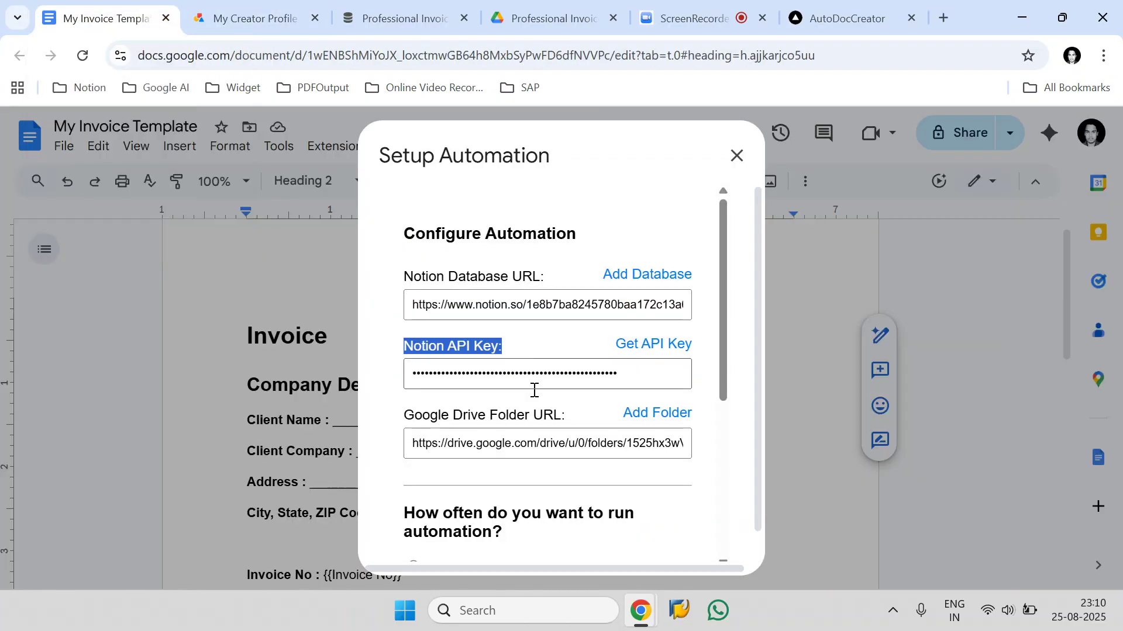
{"action": "left_click_drag", "start_coordinate": [621, 368], "coordinate": [388, 368]}
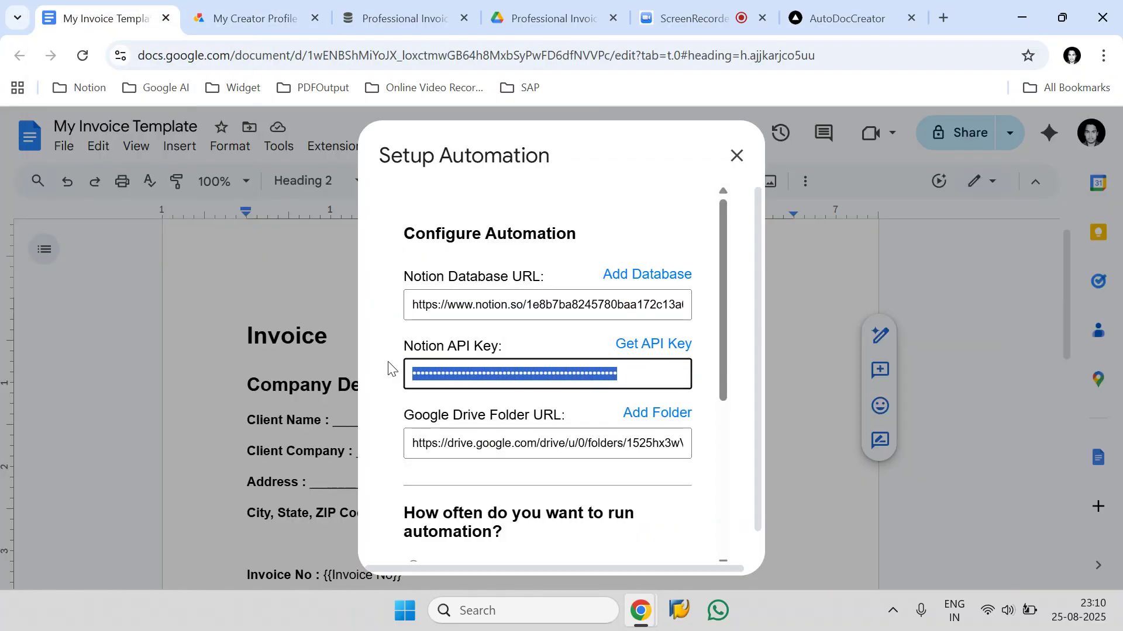
{"action": "key", "text": "BackSpace"}
{"action": "key", "text": "ctrl+v"}
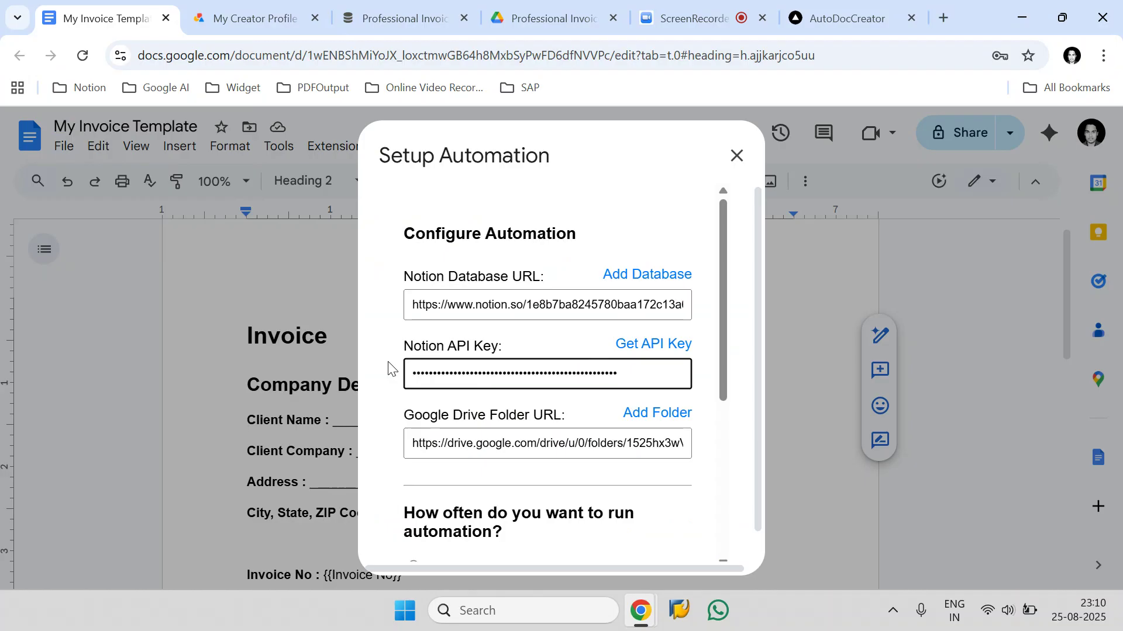
Step: Switch to the Professional Invoice Database in Notion and show its active connections
{"action": "left_click", "coordinate": [409, 24]}
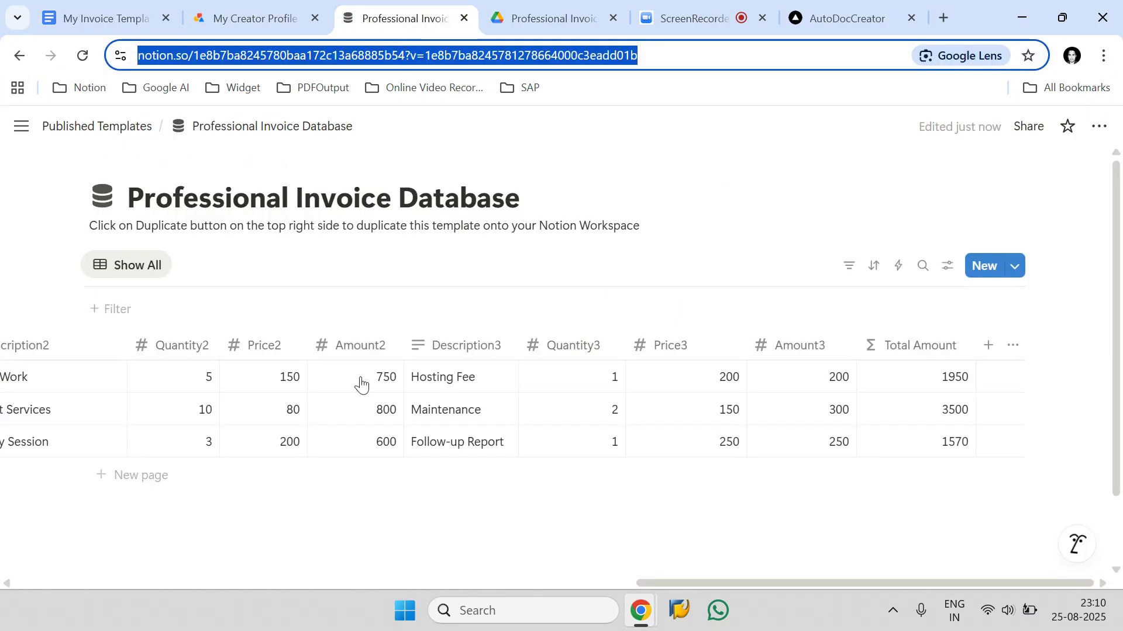
{"action": "left_click", "coordinate": [485, 257]}
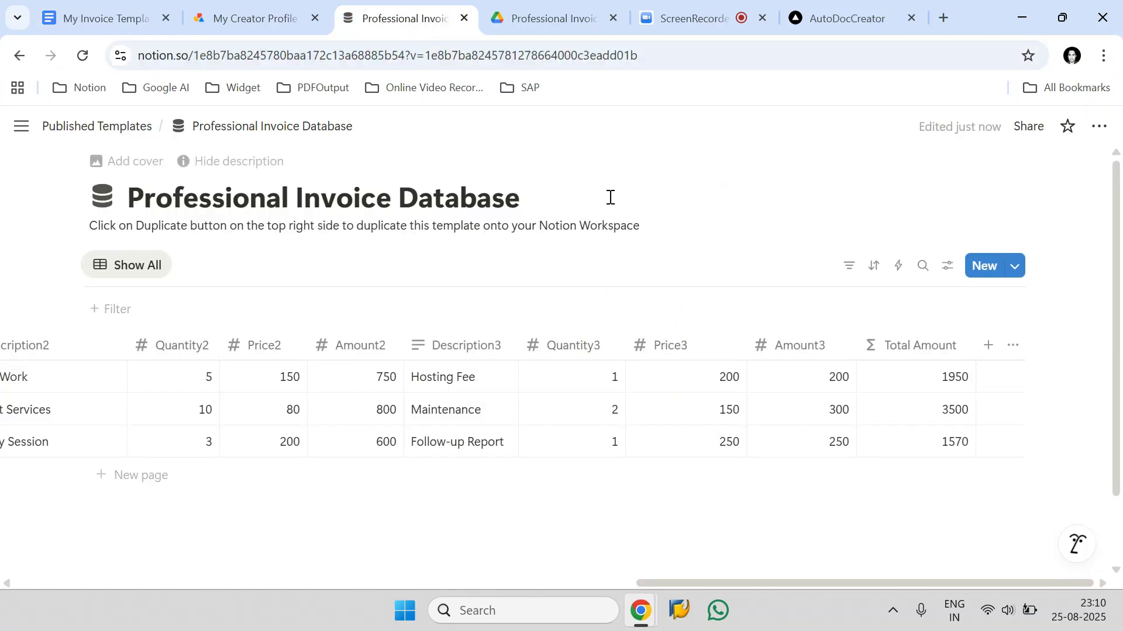
{"action": "left_click", "coordinate": [1100, 127]}
{"action": "scroll", "coordinate": [1029, 375], "scroll_direction": "down", "scroll_amount": 3}
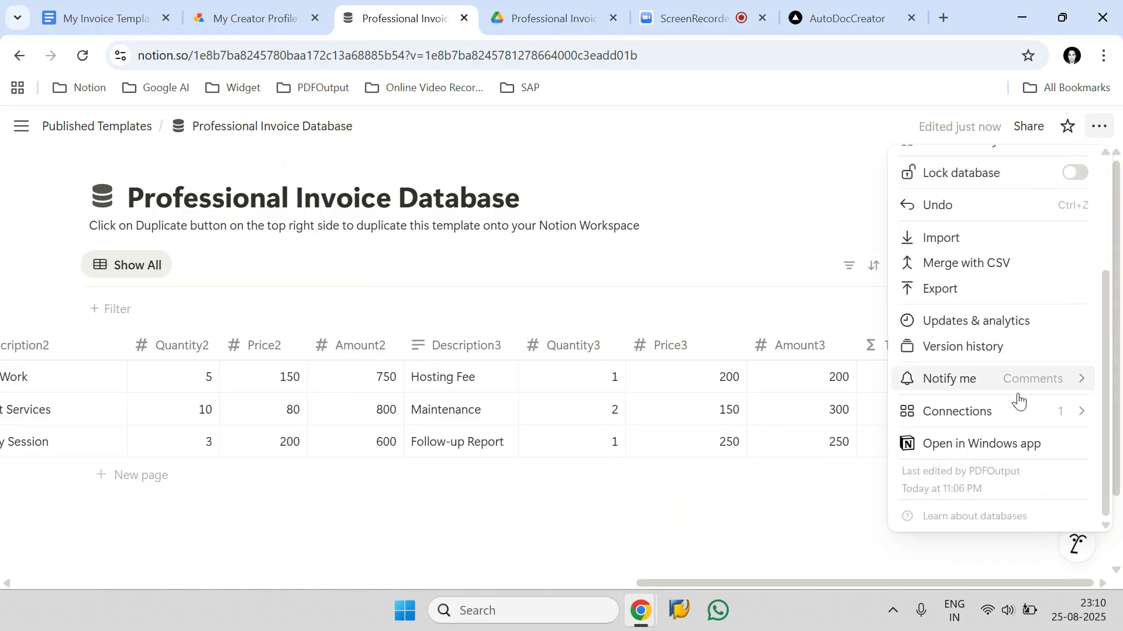
{"action": "mouse_move", "coordinate": [1008, 417]}
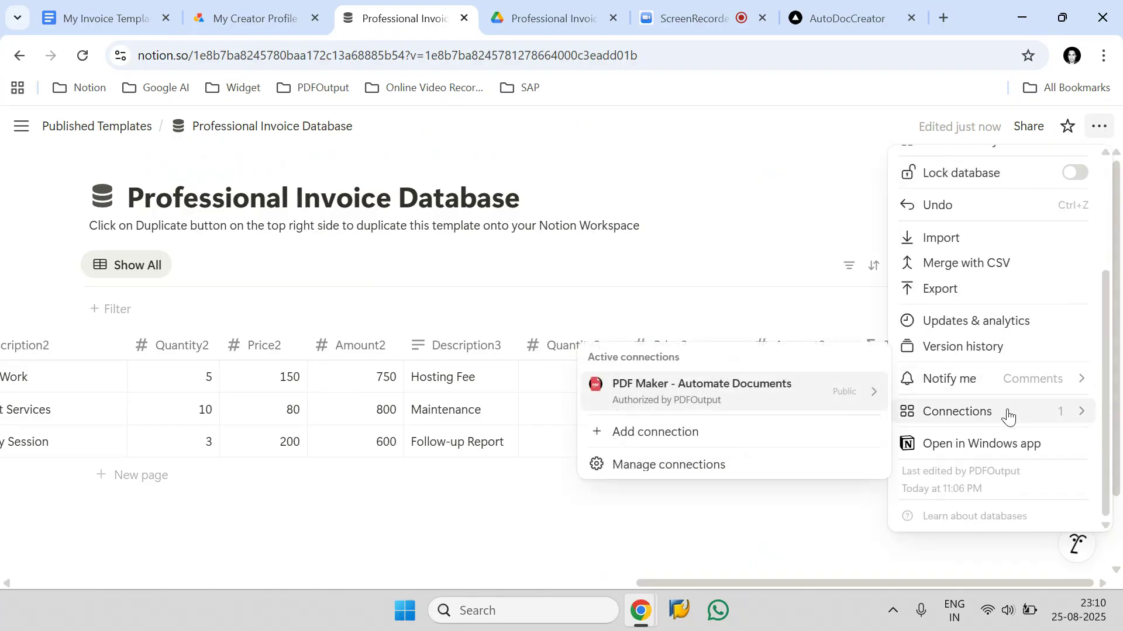
Step: Add the Invoice API Key integration as a connection to the database, confirm its access and check the active connections
{"action": "left_click", "coordinate": [718, 444]}
{"action": "type", "text": "P"}
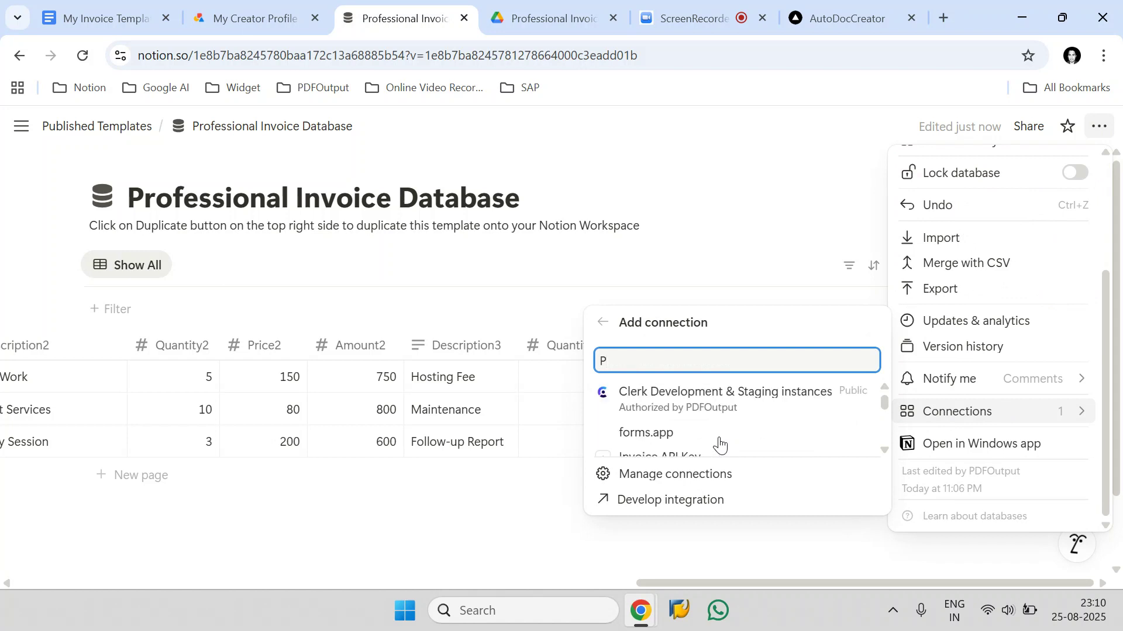
{"action": "key", "text": "BackSpace"}
{"action": "type", "text": "Invoi"}
{"action": "key", "text": "BackSpace"}
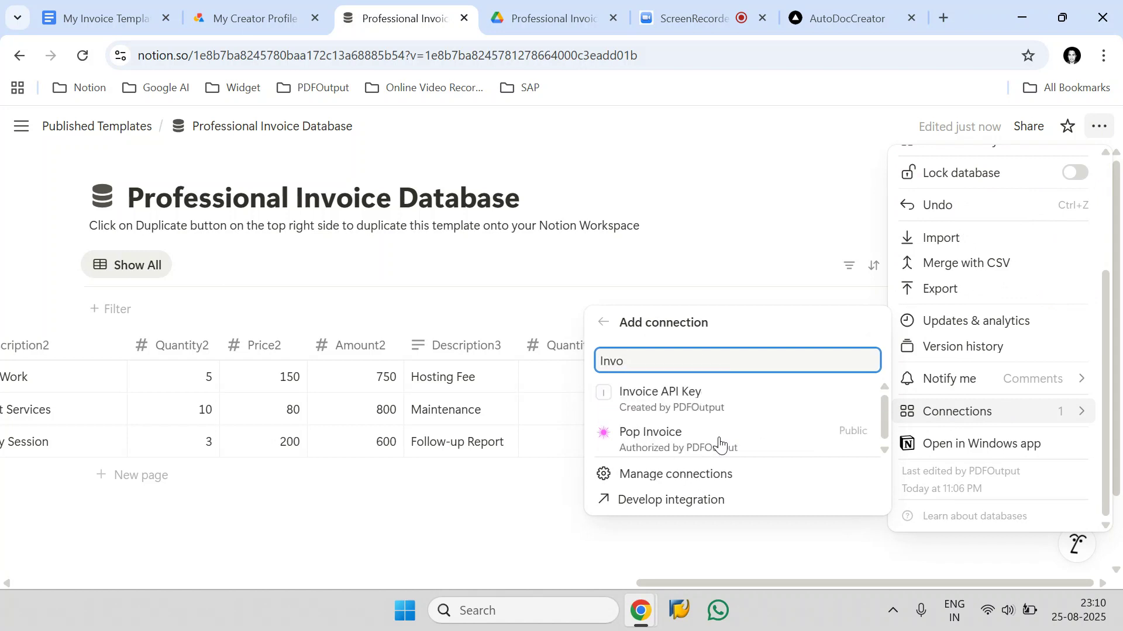
{"action": "left_click", "coordinate": [727, 397]}
{"action": "left_click", "coordinate": [636, 474]}
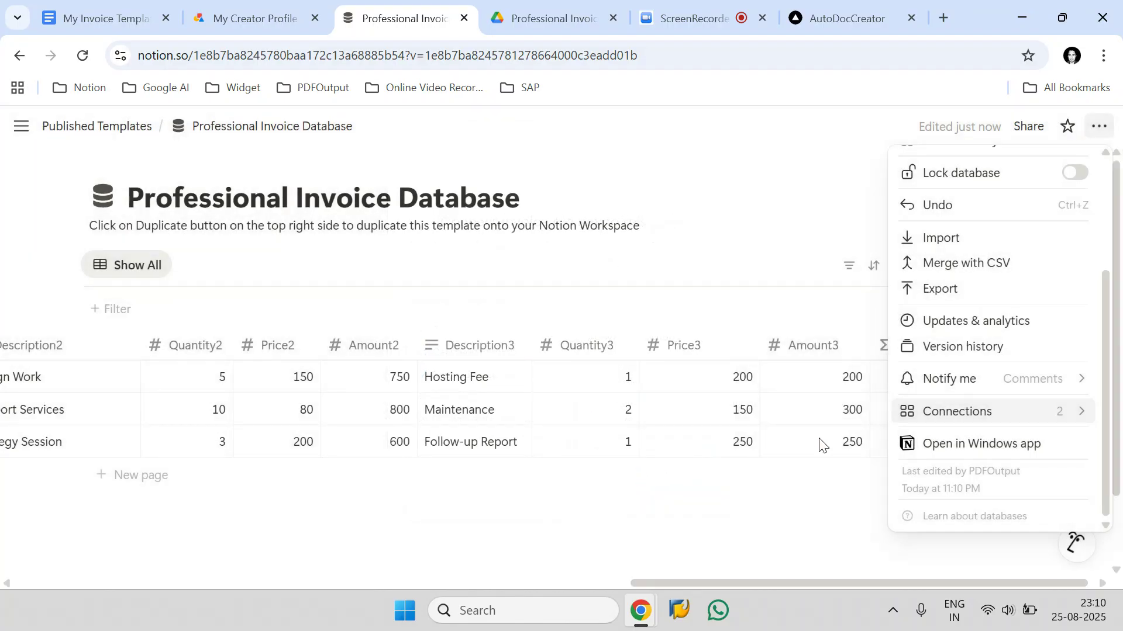
{"action": "mouse_move", "coordinate": [950, 413]}
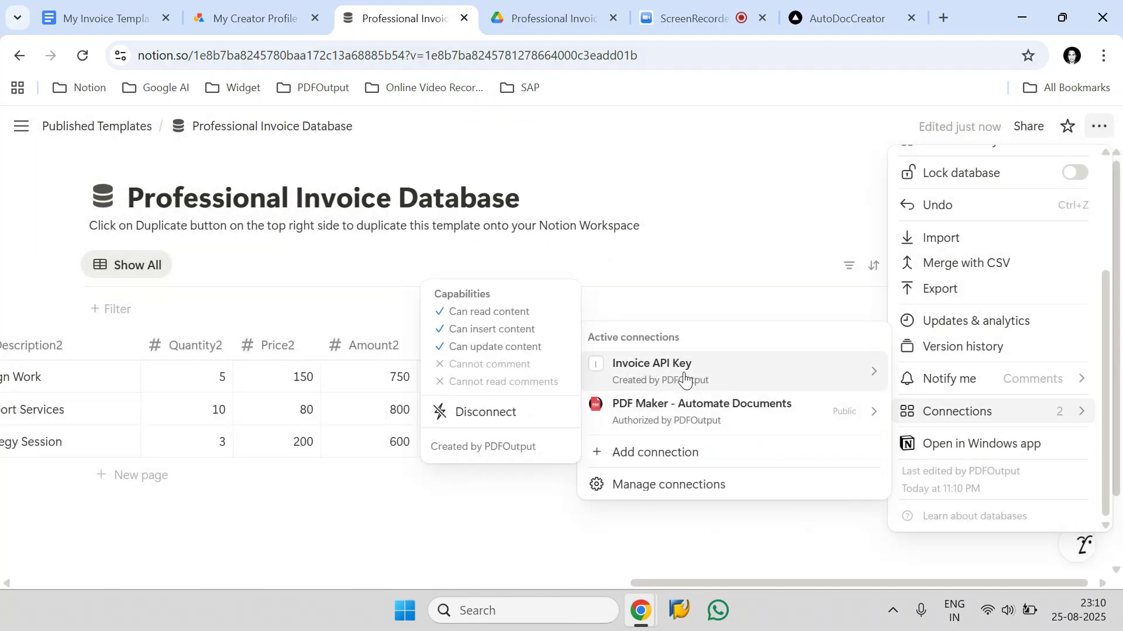
Step: Copy the URL of the Professional Invoices PDFs folder in Google Drive for the Setup Automation dialog's folder setting
{"action": "left_click", "coordinate": [93, 4]}
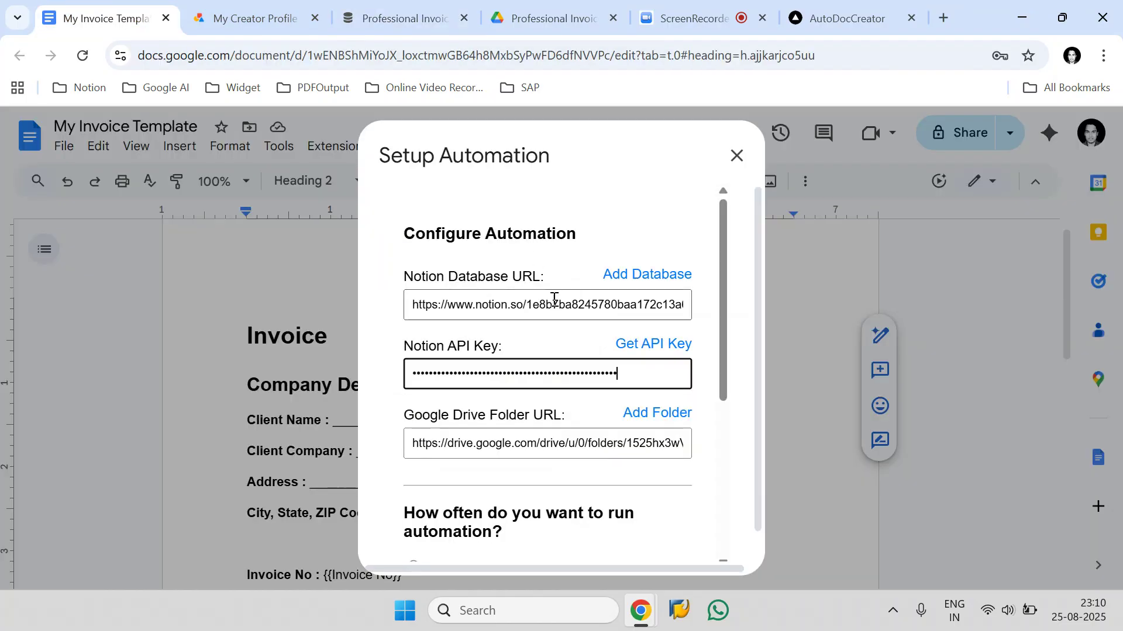
{"action": "left_click", "coordinate": [411, 445]}
{"action": "left_click_drag", "start_coordinate": [411, 445], "coordinate": [744, 440]}
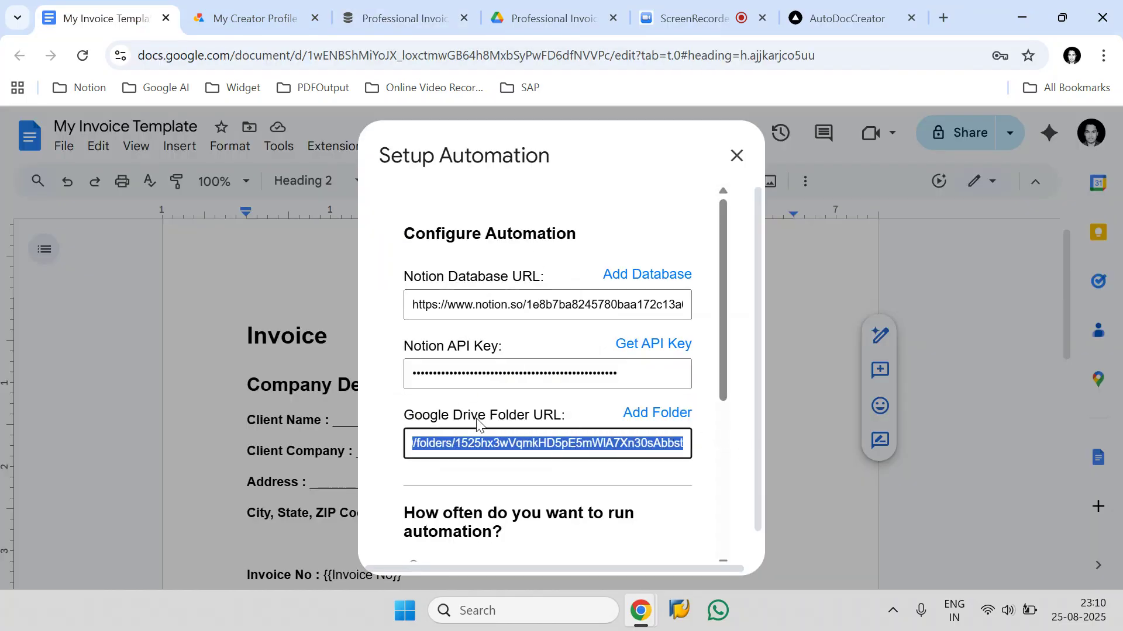
{"action": "left_click", "coordinate": [544, 19]}
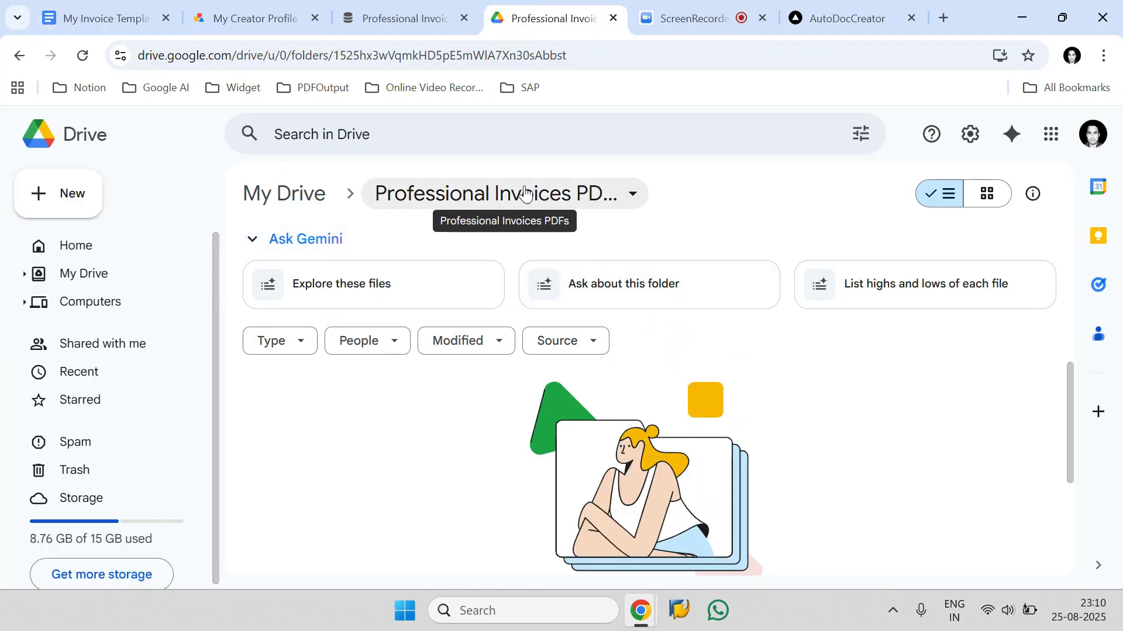
{"action": "left_click", "coordinate": [513, 54]}
{"action": "right_click", "coordinate": [514, 54]}
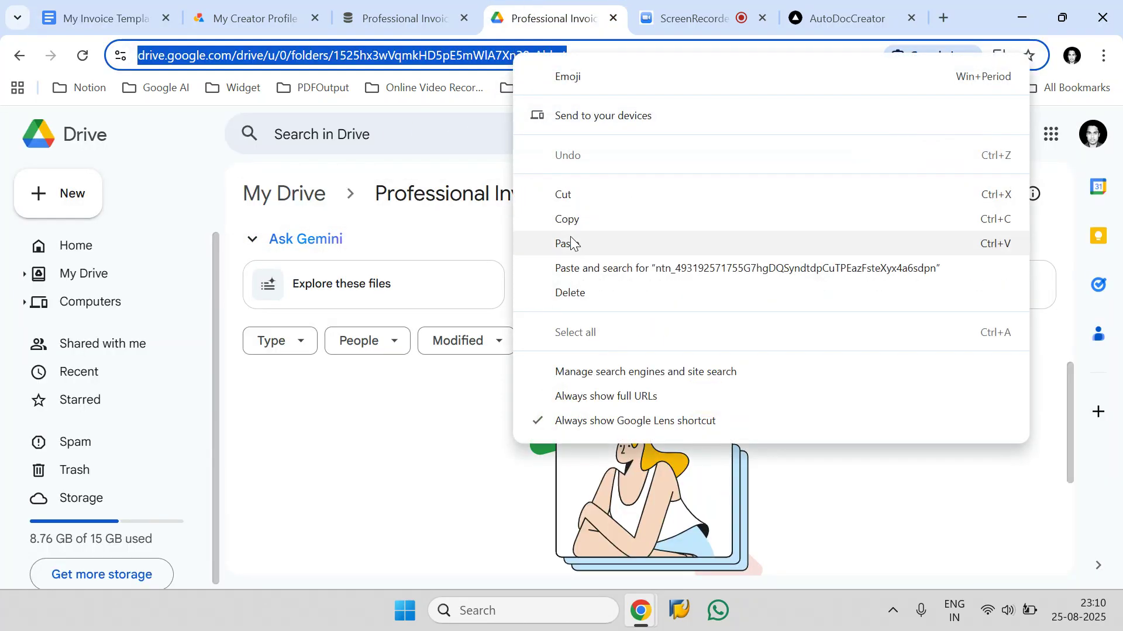
{"action": "left_click", "coordinate": [567, 221]}
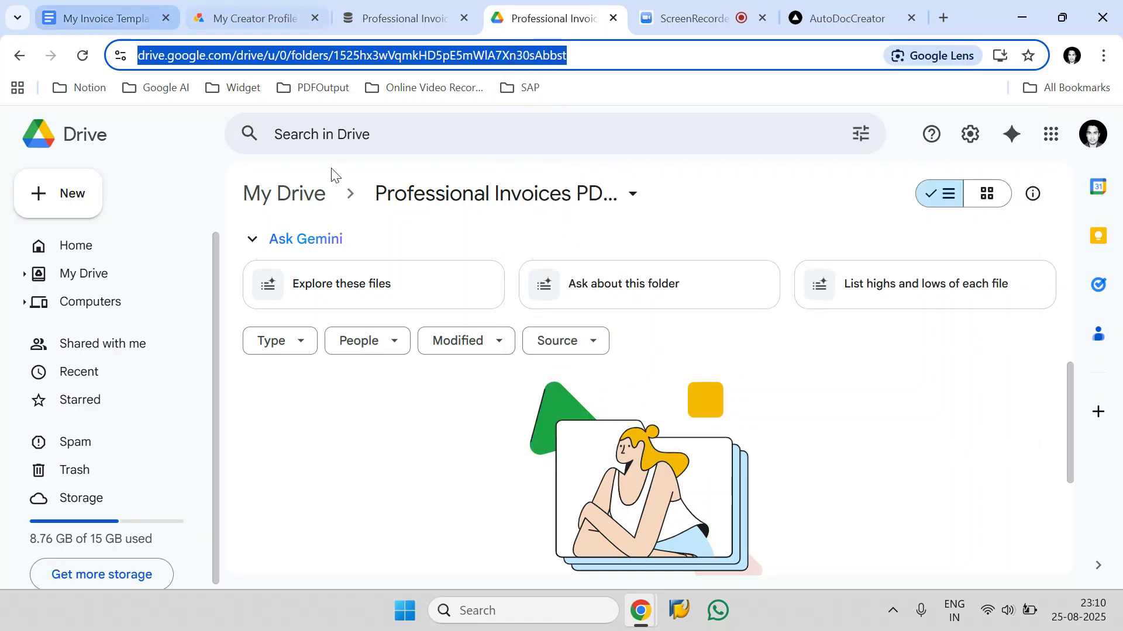
Step: Return to the invoice template and replace the Google Drive Folder URL in the Setup Automation dialog with the copied one
{"action": "left_click", "coordinate": [117, 19]}
{"action": "left_click", "coordinate": [502, 441]}
{"action": "key", "text": "ctrl+a"}
{"action": "key", "text": "BackSpace"}
{"action": "key", "text": "ctrl+v"}
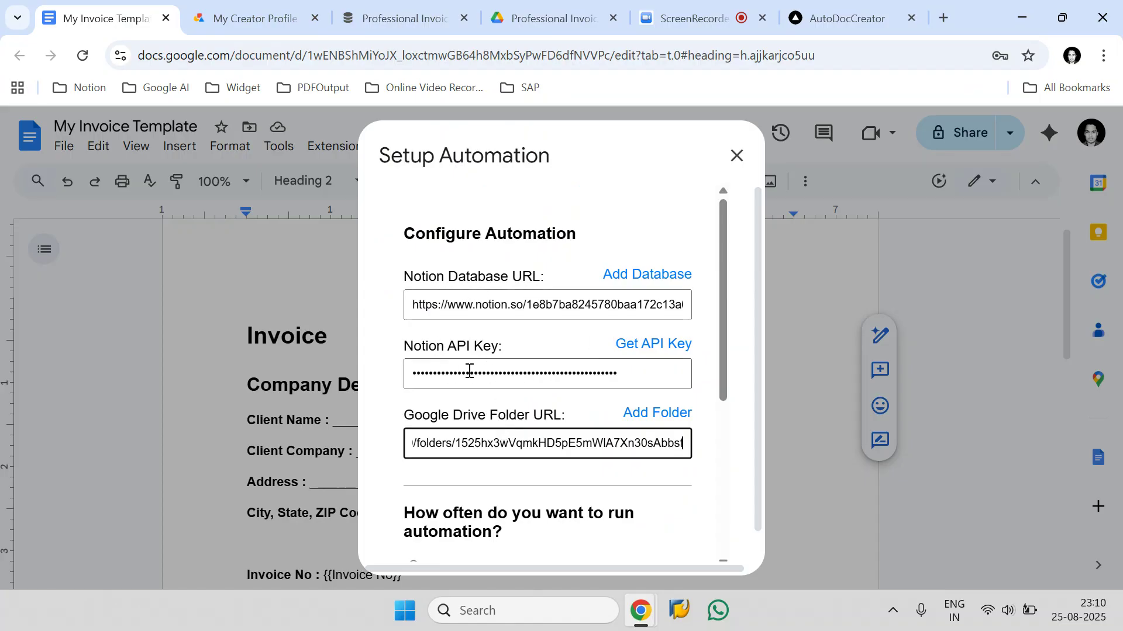
Step: Set the automation to a Custom schedule running every 10 minutes and save the configuration
{"action": "scroll", "coordinate": [566, 331], "scroll_direction": "down", "scroll_amount": 3}
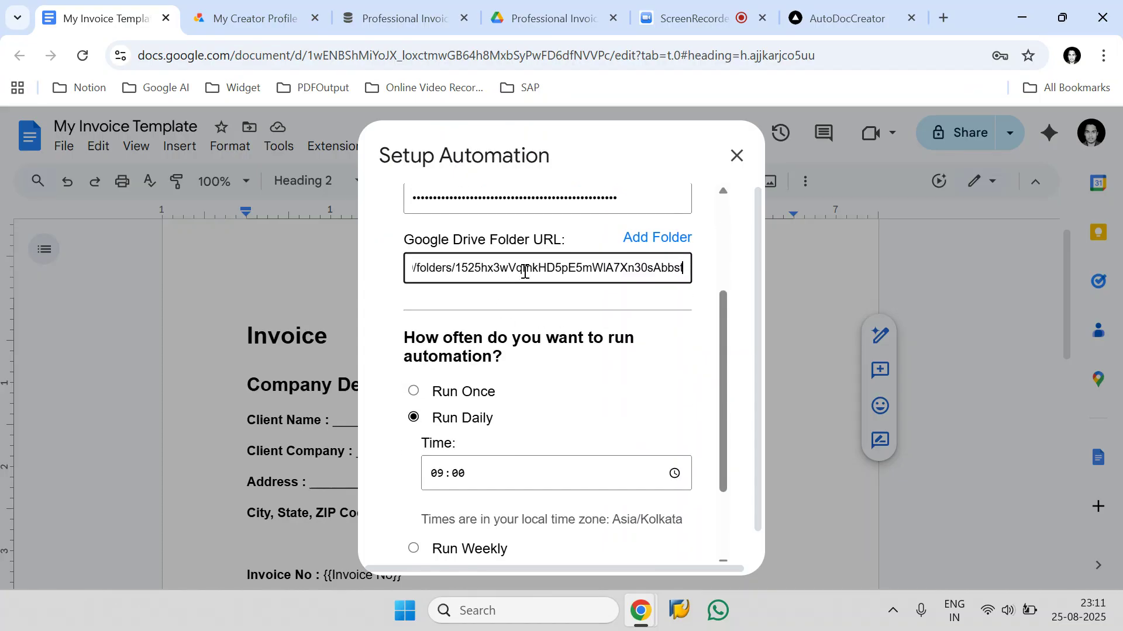
{"action": "left_click_drag", "start_coordinate": [526, 359], "coordinate": [400, 343]}
{"action": "scroll", "coordinate": [512, 381], "scroll_direction": "down", "scroll_amount": 2}
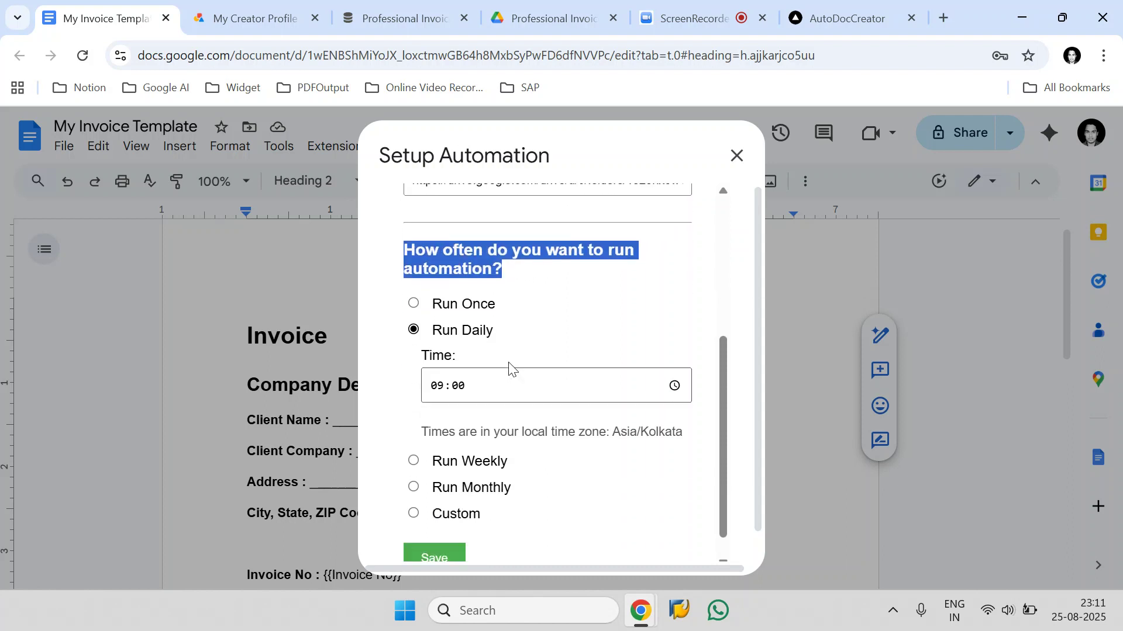
{"action": "scroll", "coordinate": [561, 293], "scroll_direction": "down", "scroll_amount": 1}
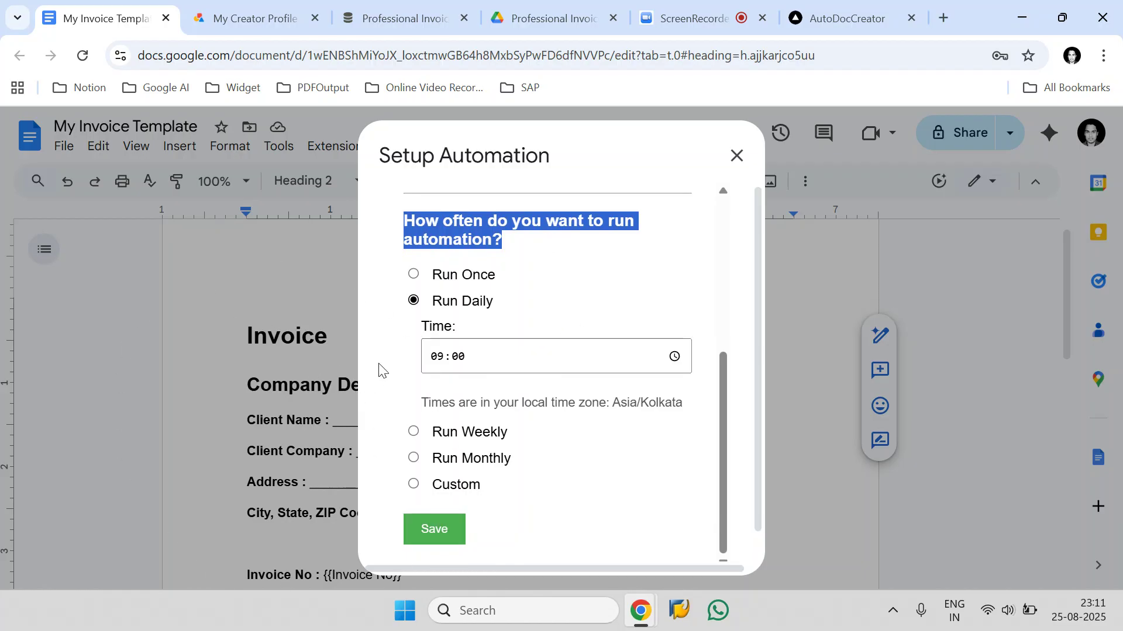
{"action": "left_click", "coordinate": [413, 486]}
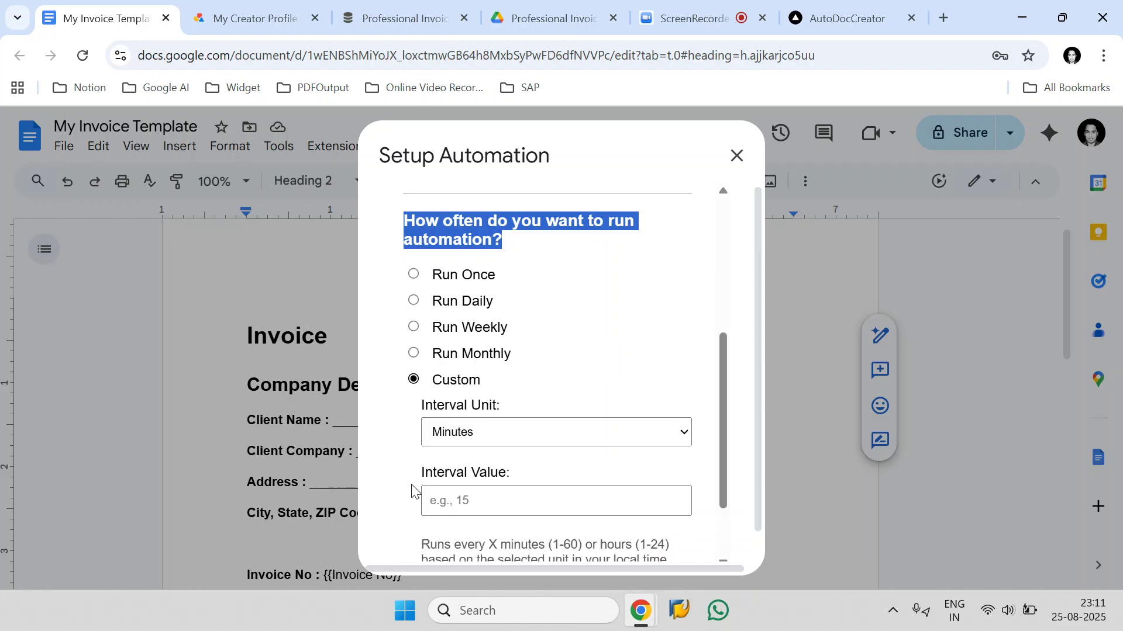
{"action": "left_click", "coordinate": [506, 498]}
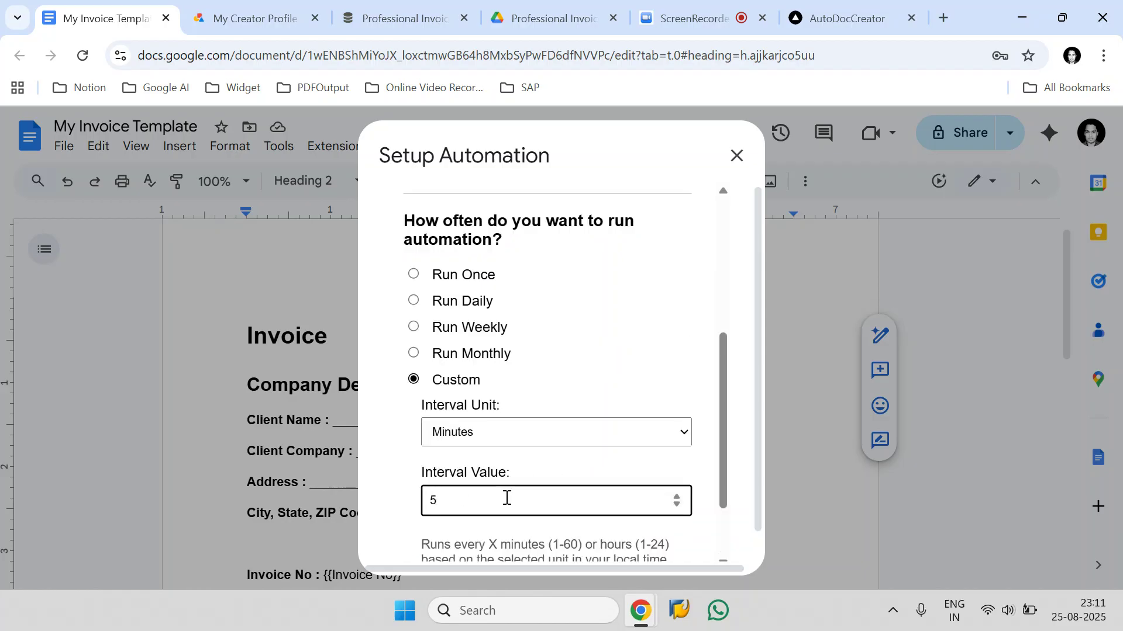
{"action": "scroll", "coordinate": [525, 460], "scroll_direction": "down", "scroll_amount": 2}
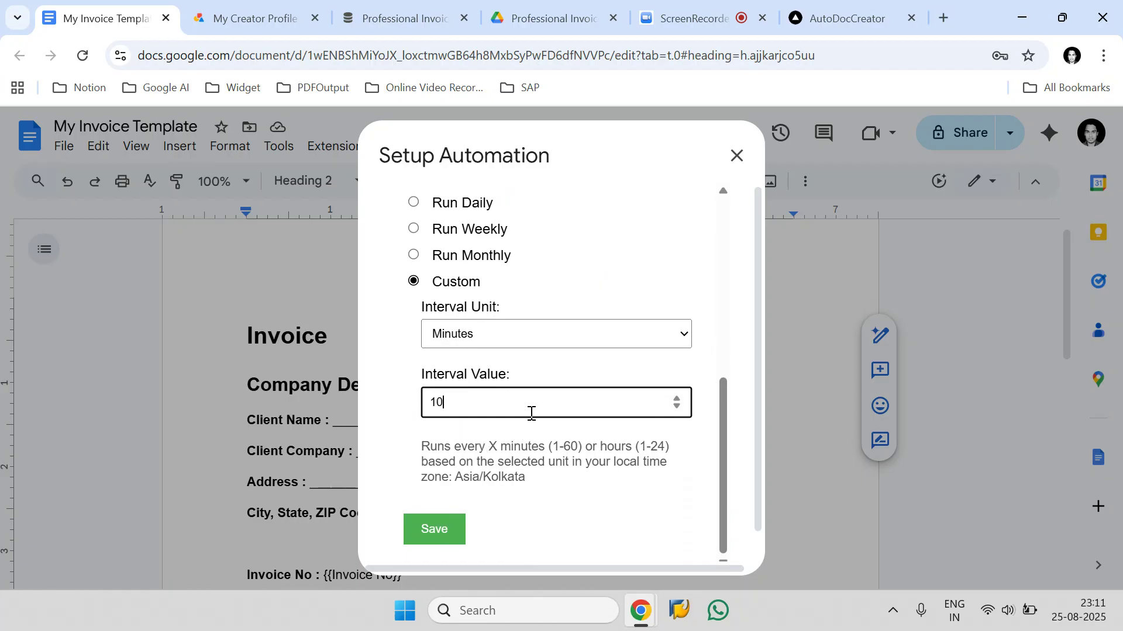
{"action": "left_click", "coordinate": [446, 535]}
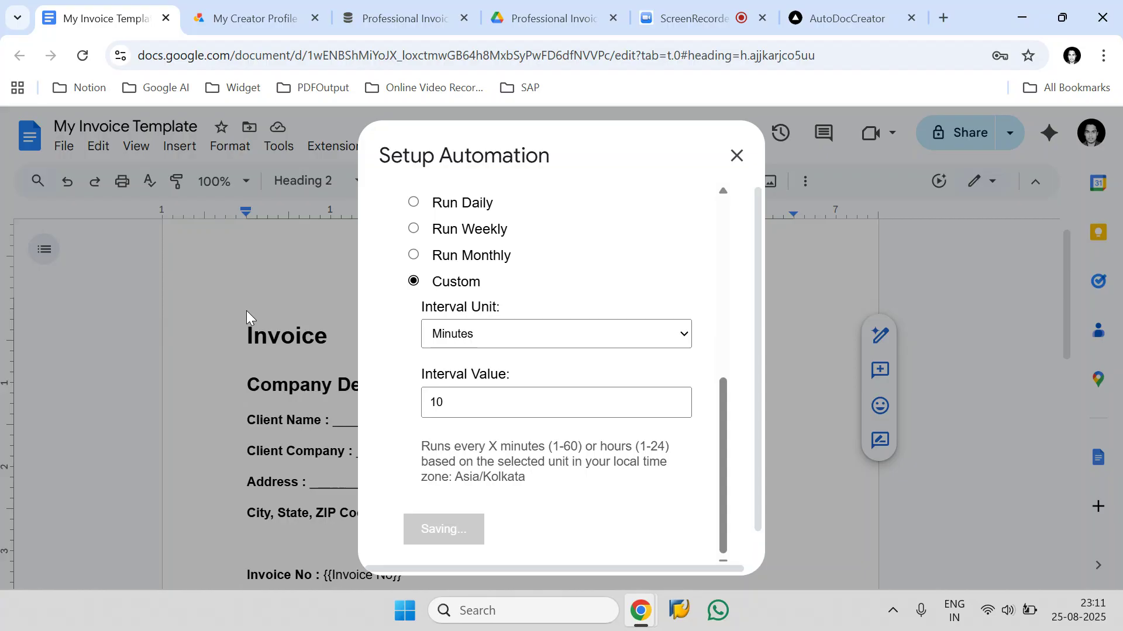
Step: Review the automation settings while they save, and examine the GeneratePDF, PDFFileLinks and PDFFiles columns in the Notion invoice database
{"action": "left_click", "coordinate": [412, 3]}
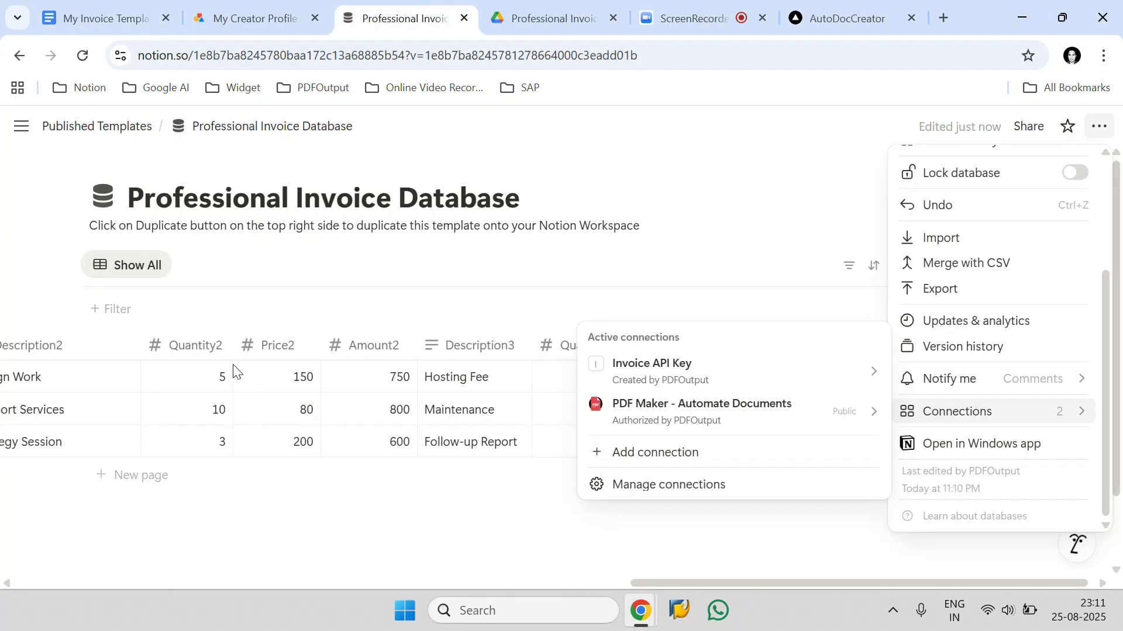
{"action": "left_click", "coordinate": [226, 321]}
{"action": "left_click", "coordinate": [130, 19]}
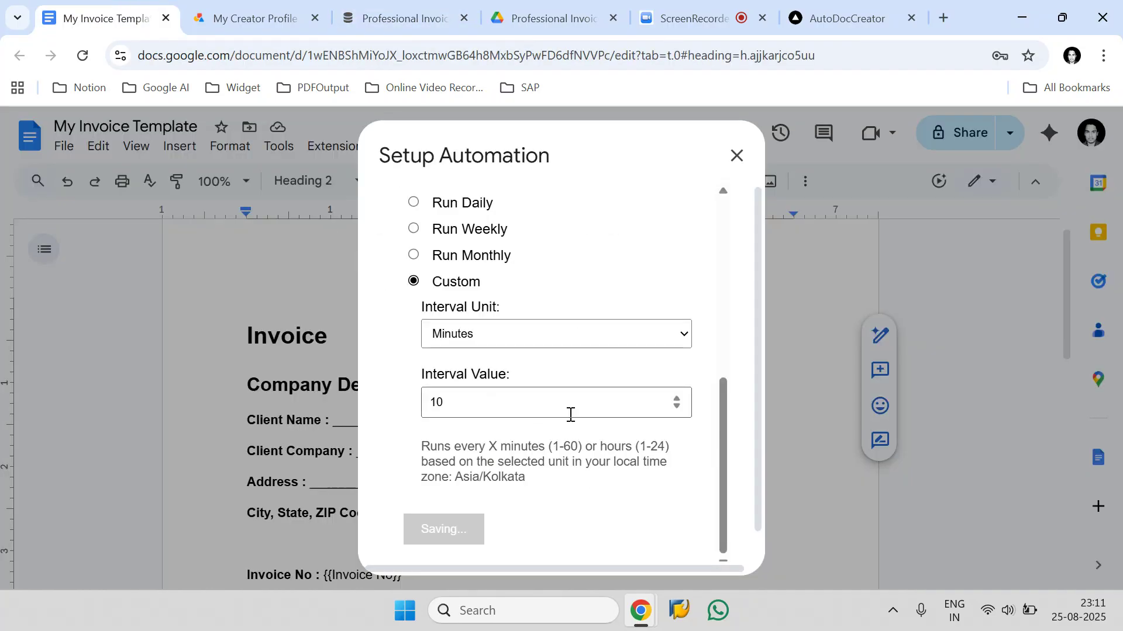
{"action": "scroll", "coordinate": [488, 439], "scroll_direction": "up", "scroll_amount": 5}
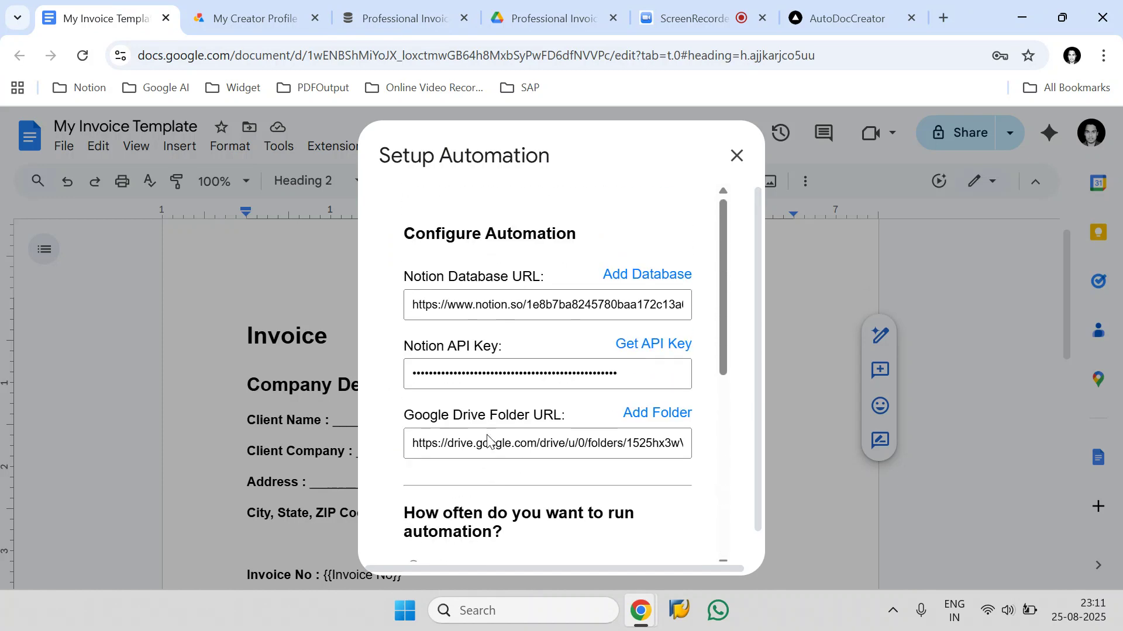
{"action": "scroll", "coordinate": [488, 440], "scroll_direction": "down", "scroll_amount": 5}
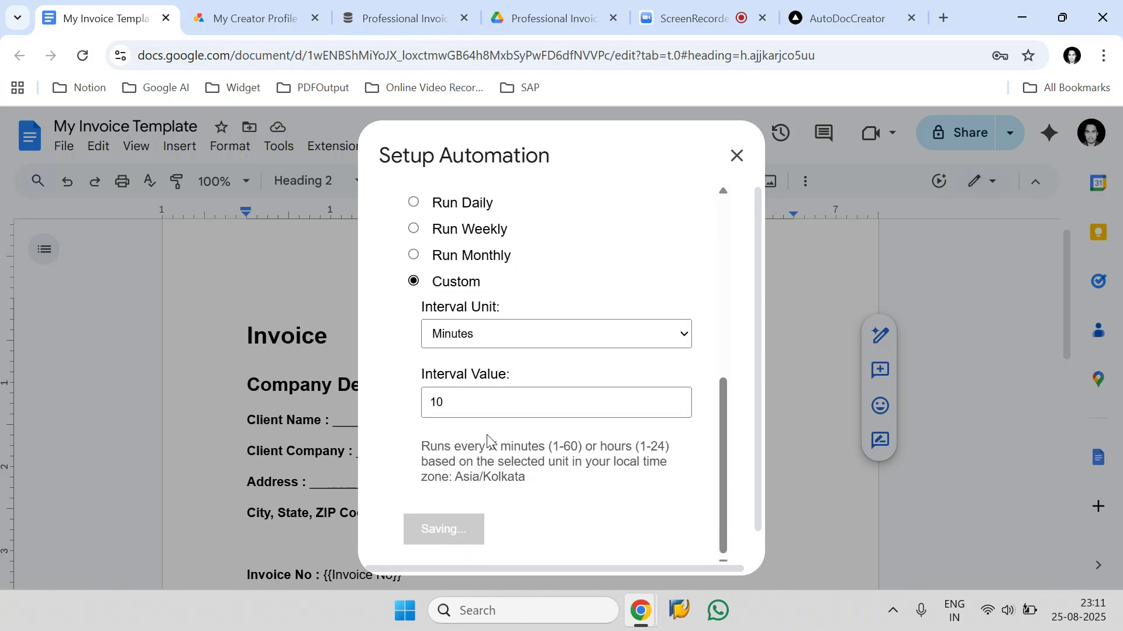
{"action": "scroll", "coordinate": [488, 440], "scroll_direction": "up", "scroll_amount": 5}
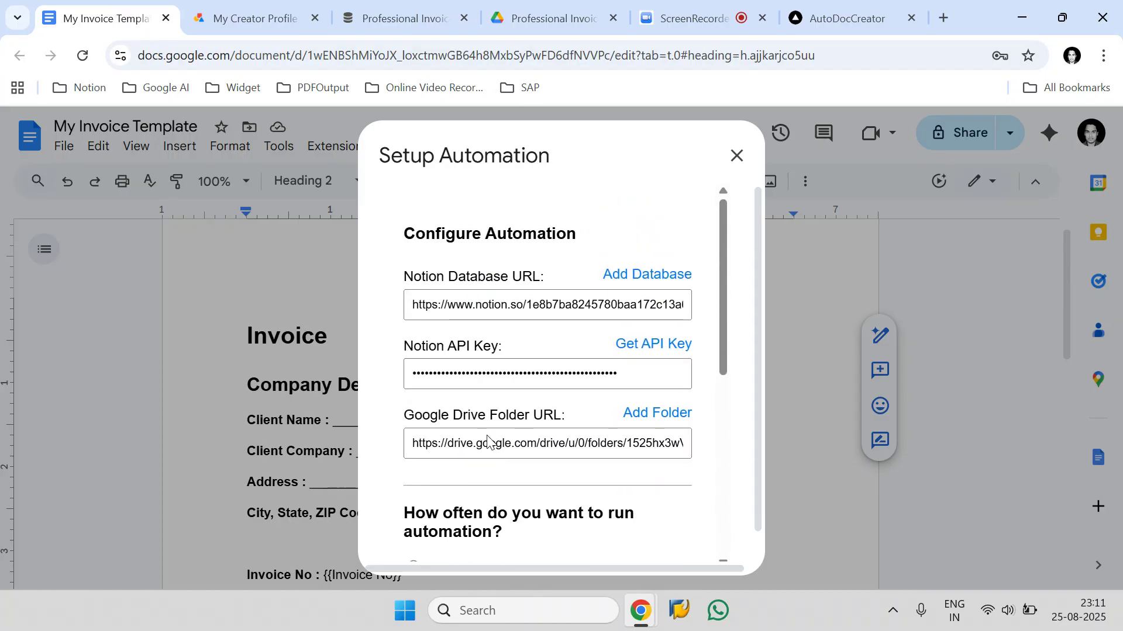
{"action": "scroll", "coordinate": [477, 385], "scroll_direction": "down", "scroll_amount": 4}
{"action": "left_click", "coordinate": [417, 13]}
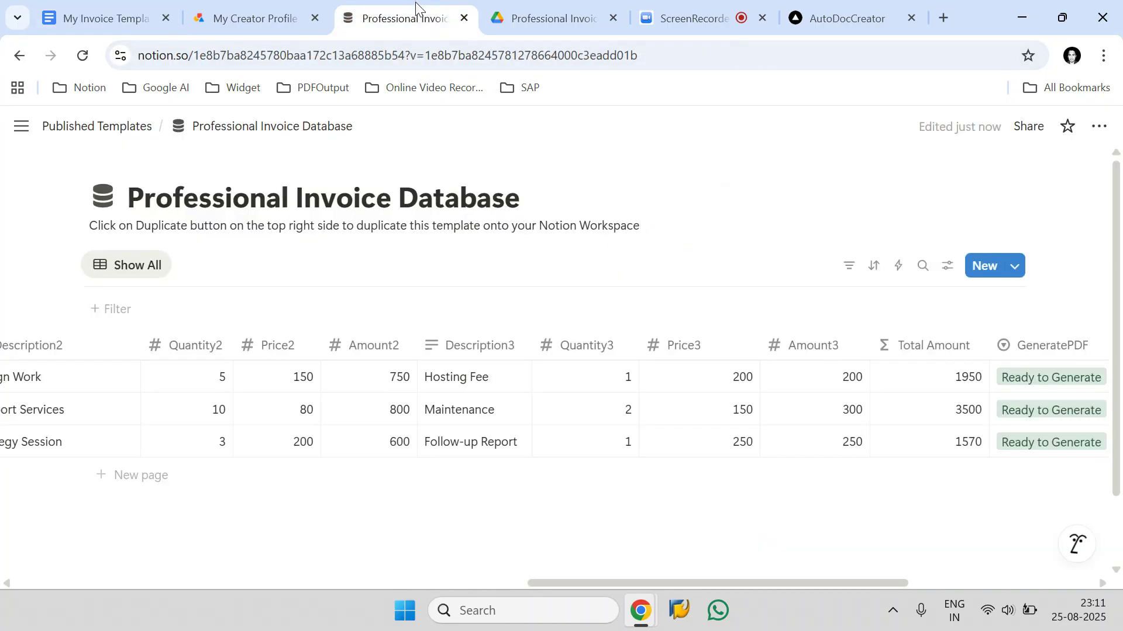
{"action": "left_click_drag", "start_coordinate": [743, 585], "coordinate": [968, 556]}
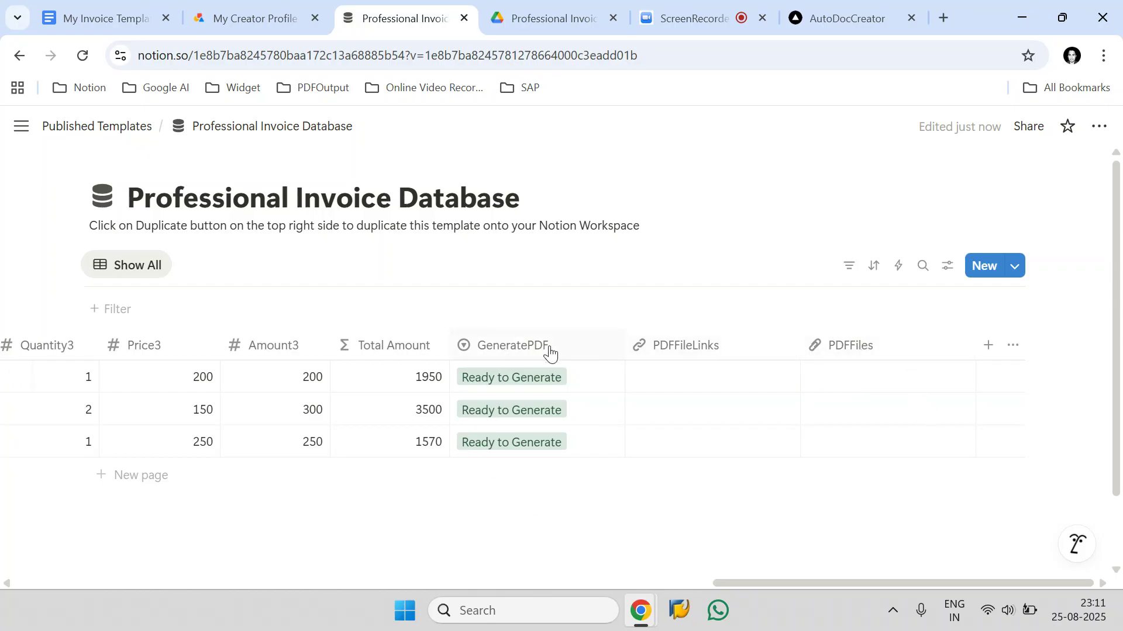
Step: Return to the invoice template, acknowledge the saved configuration and close the Setup Automation dialog
{"action": "left_click", "coordinate": [105, 18]}
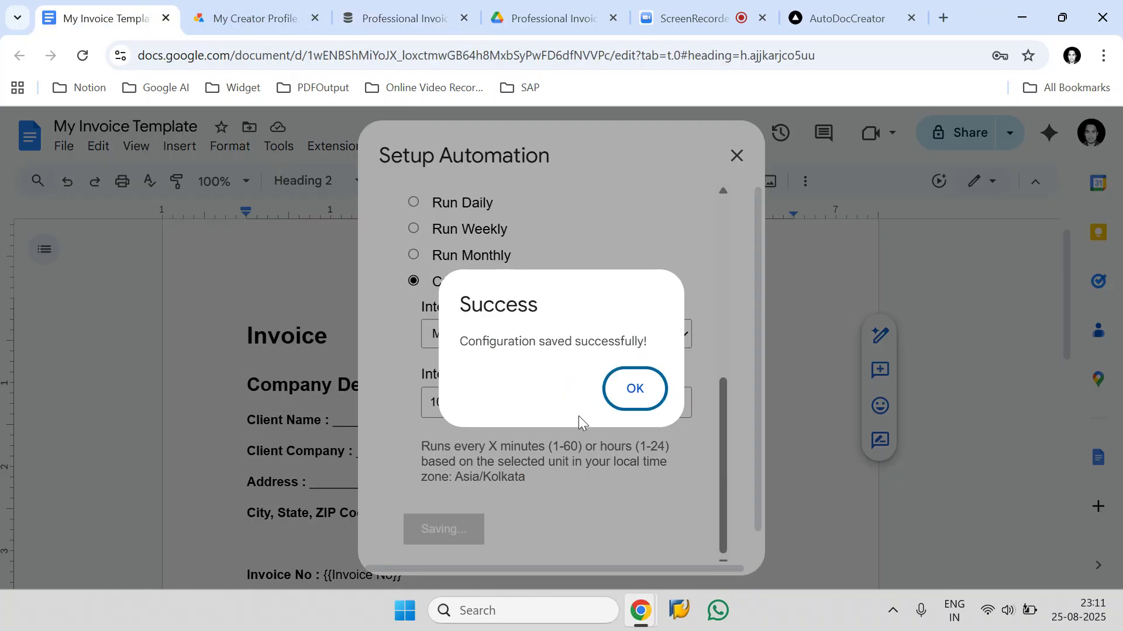
{"action": "left_click", "coordinate": [624, 396]}
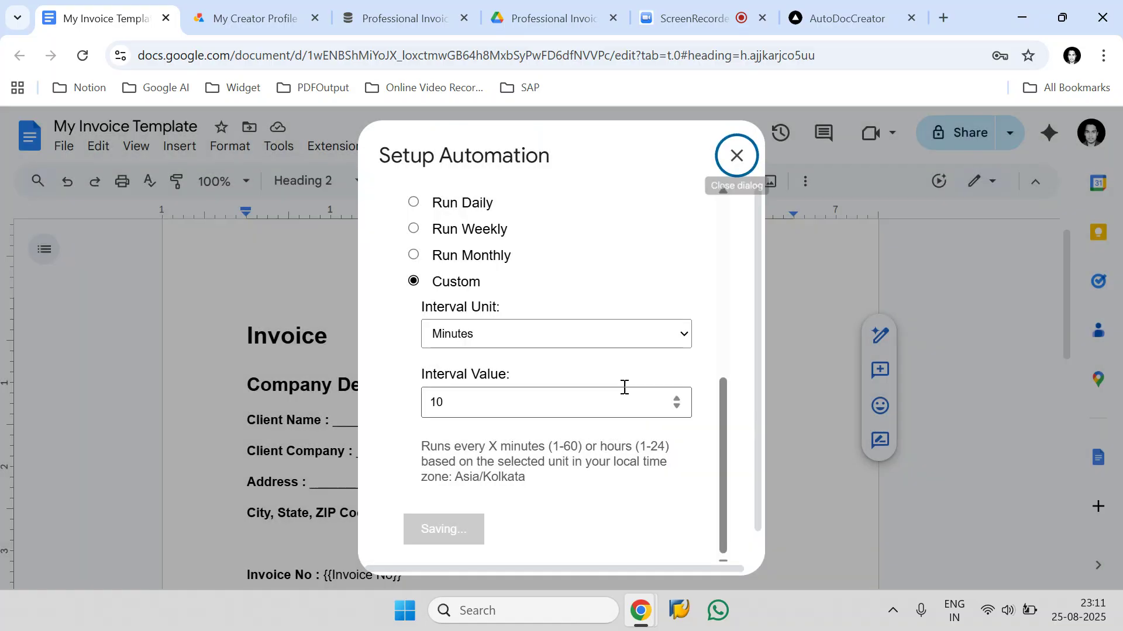
{"action": "left_click", "coordinate": [737, 155]}
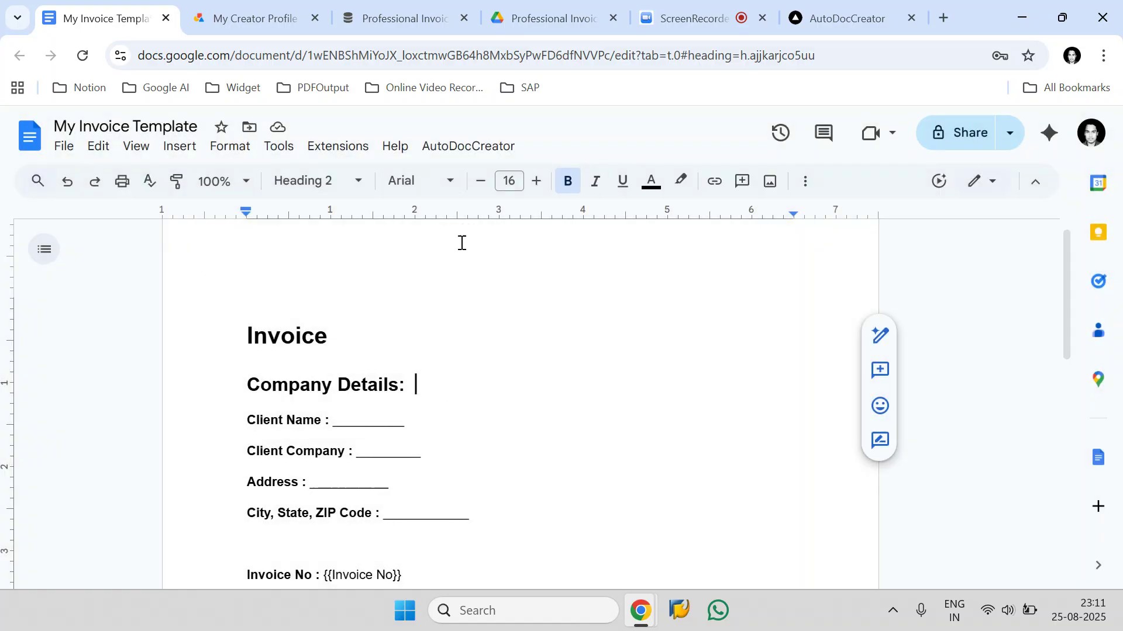
Step: Open AutoDocCreator's Map Fields step and sort the listed Notion database properties by Name (A-Z)
{"action": "left_click", "coordinate": [454, 146]}
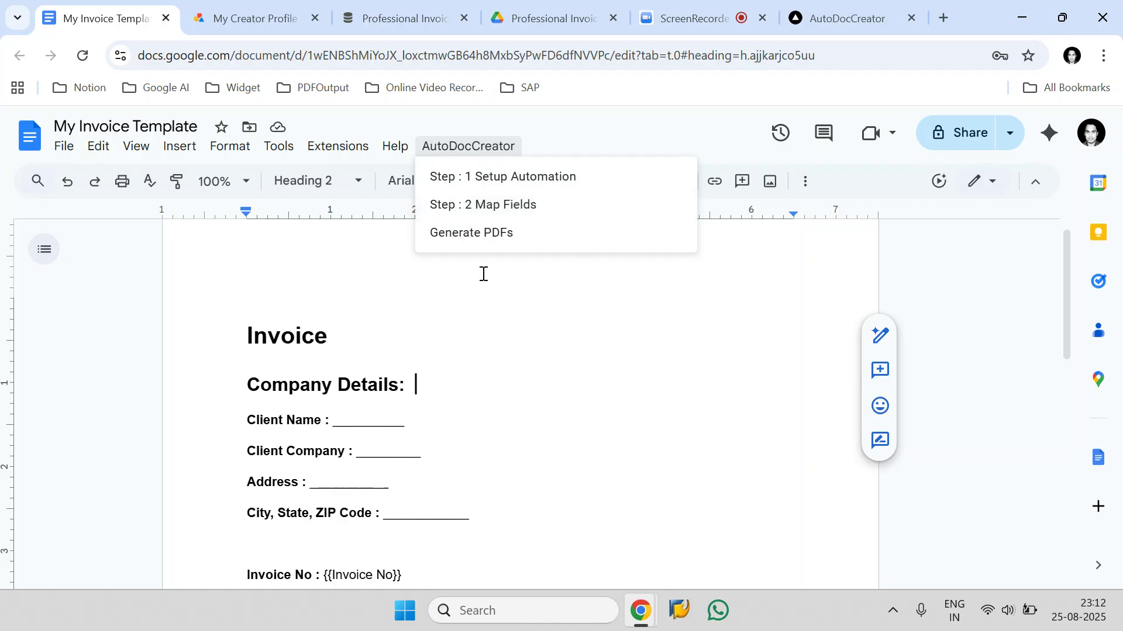
{"action": "left_click", "coordinate": [496, 205]}
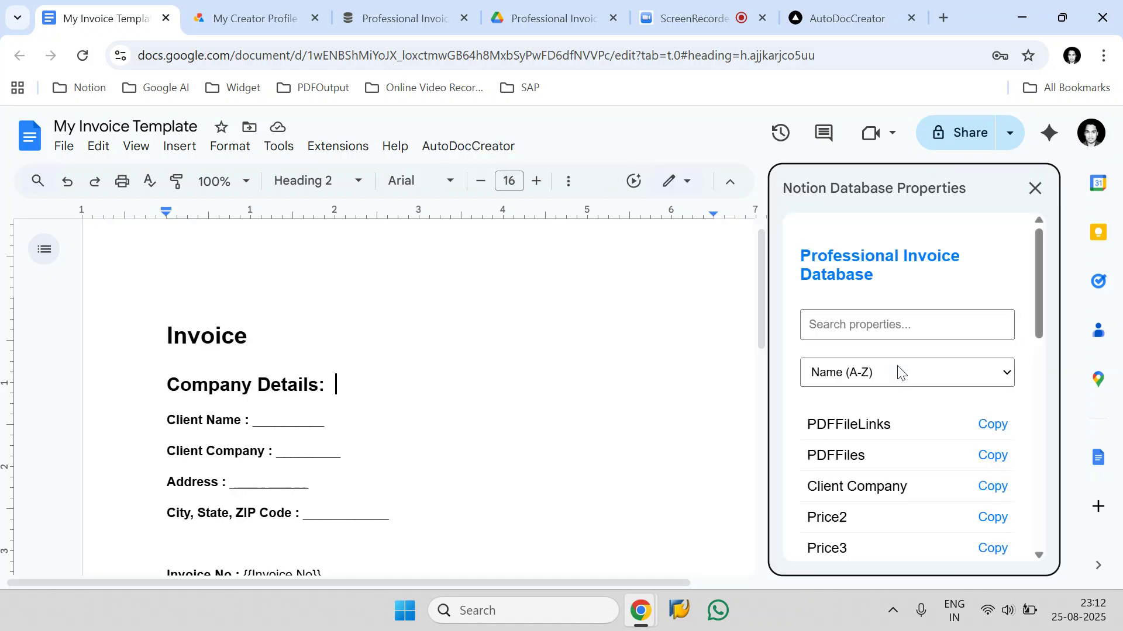
{"action": "left_click", "coordinate": [874, 374]}
{"action": "left_click", "coordinate": [869, 399]}
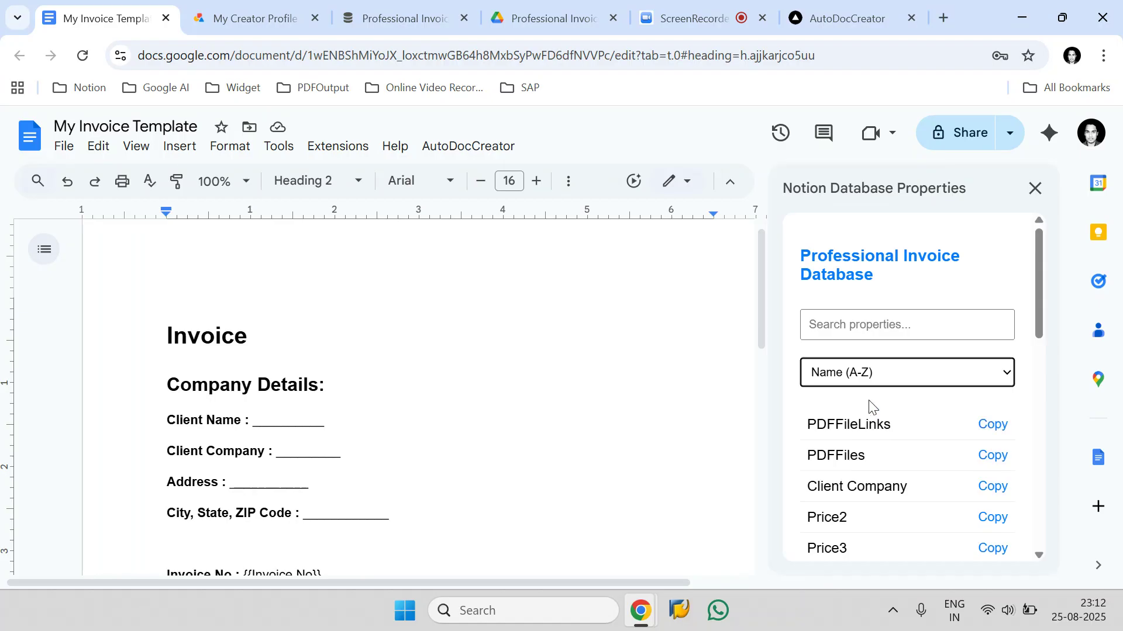
{"action": "left_click", "coordinate": [875, 377]}
{"action": "left_click", "coordinate": [865, 420]}
{"action": "left_click", "coordinate": [867, 380]}
{"action": "left_click", "coordinate": [867, 398]}
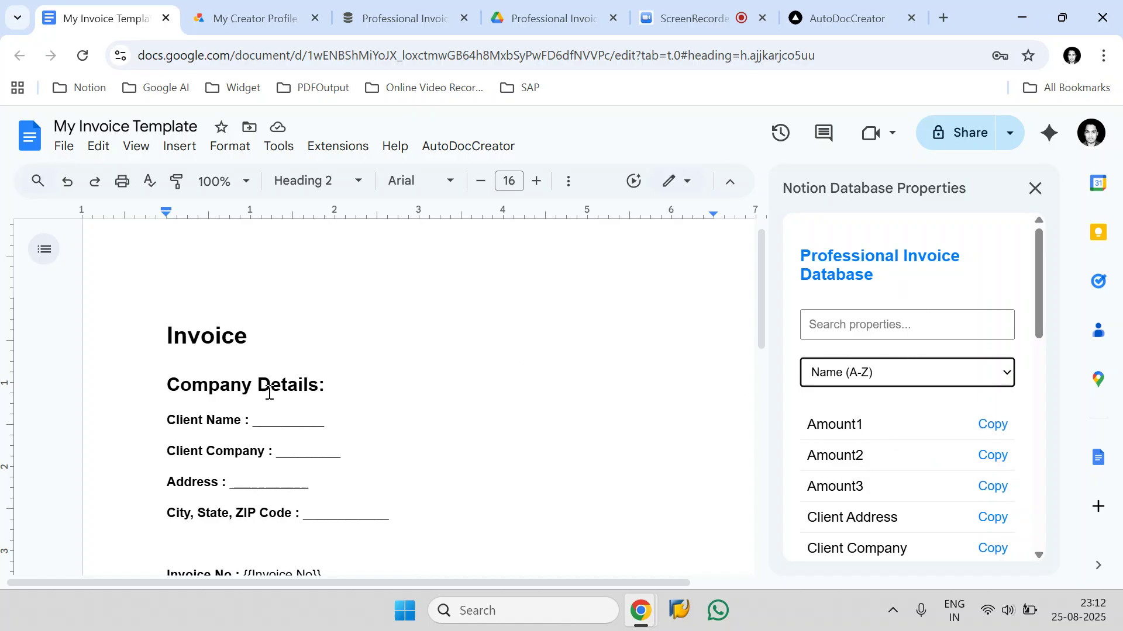
Step: Filter the Notion properties by "Client" and replace the Client Name blank in the template with the {{Client Name}} placeholder
{"action": "left_click_drag", "start_coordinate": [336, 419], "coordinate": [250, 421]}
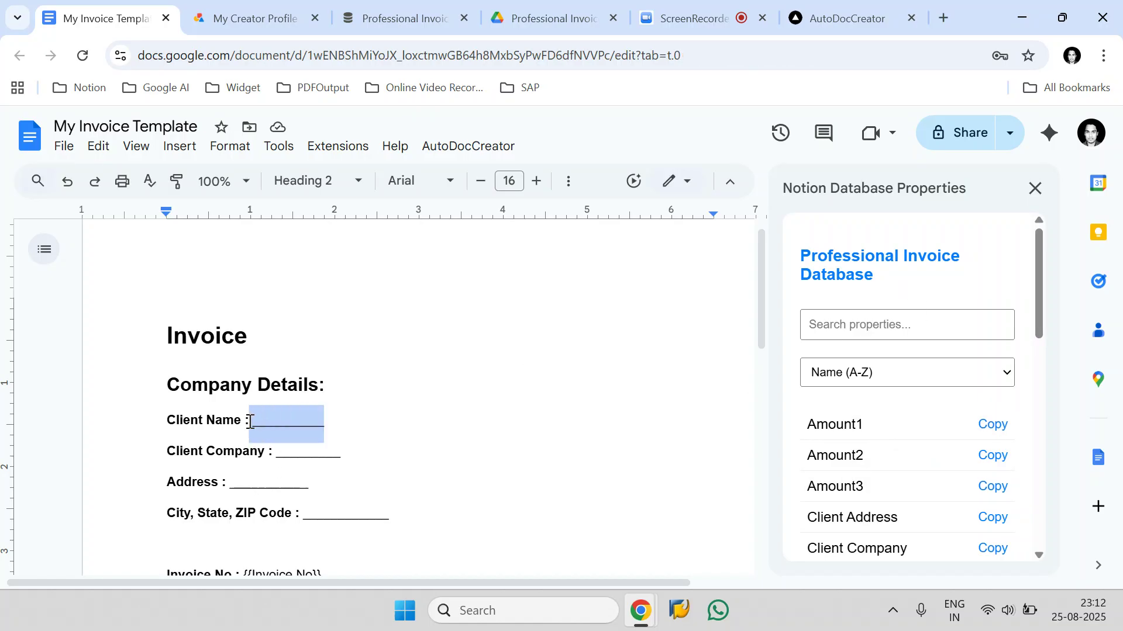
{"action": "left_click", "coordinate": [852, 331]}
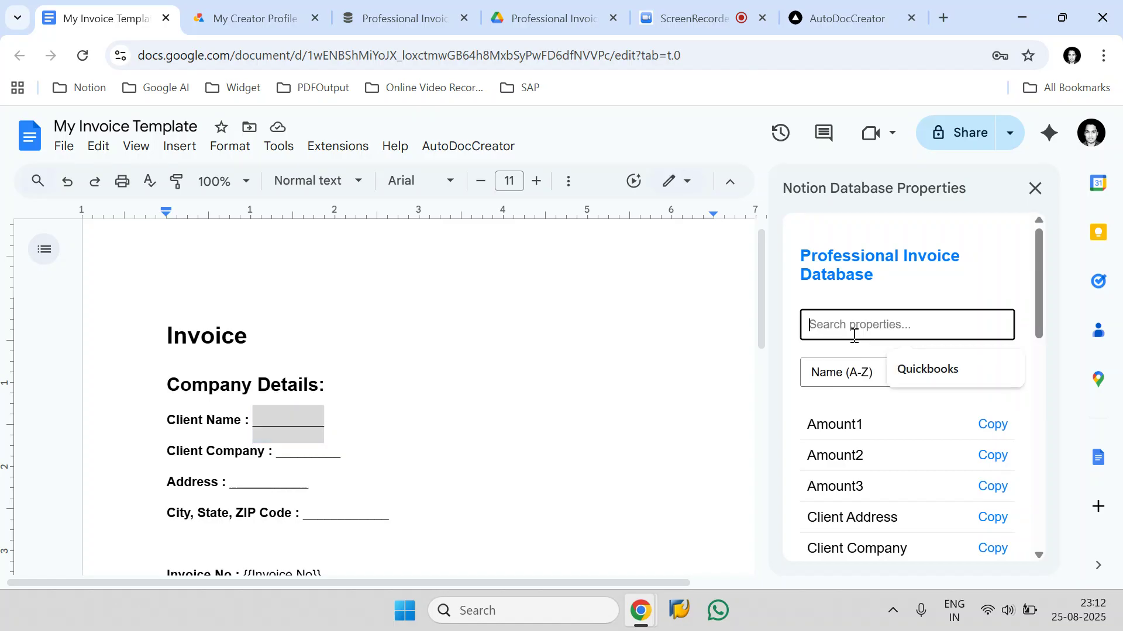
{"action": "type", "text": "Client"}
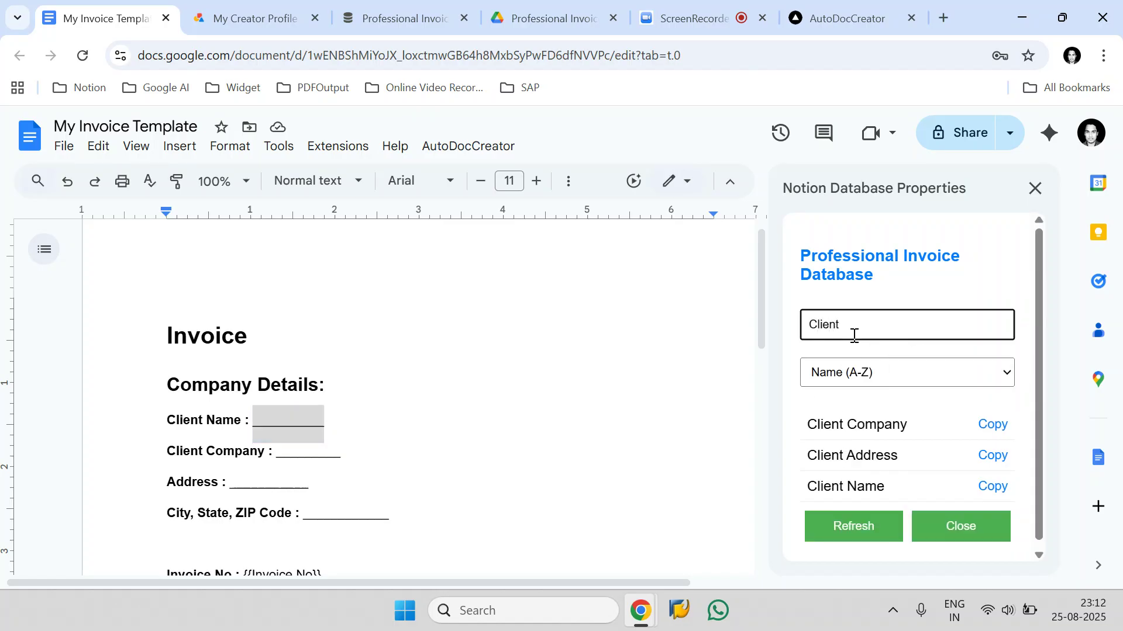
{"action": "left_click", "coordinate": [993, 487]}
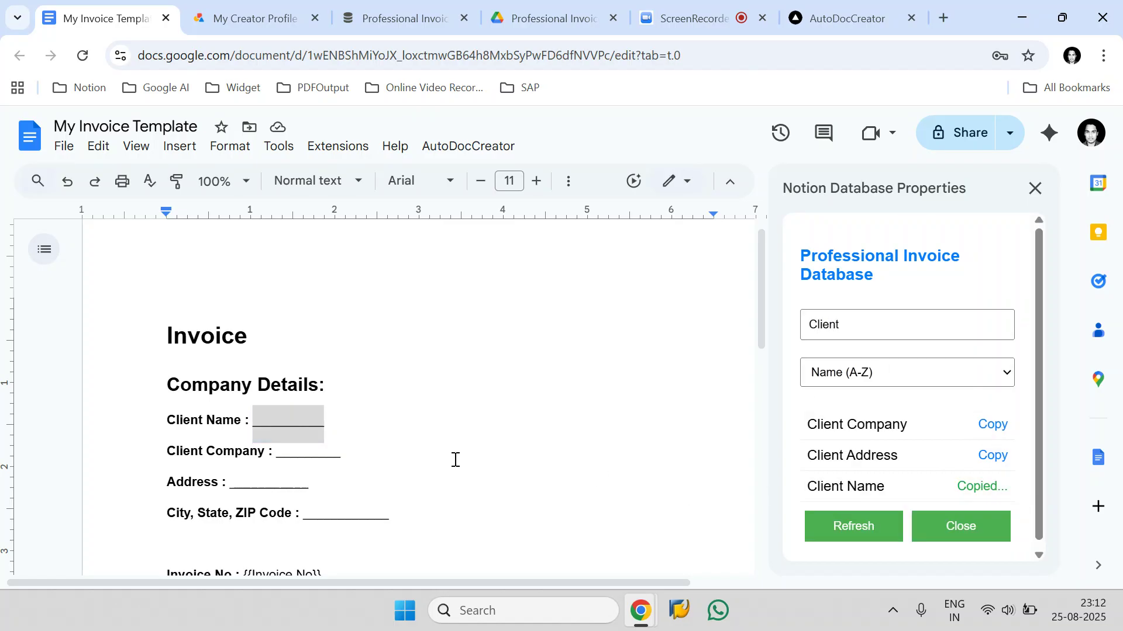
{"action": "left_click", "coordinate": [358, 419]}
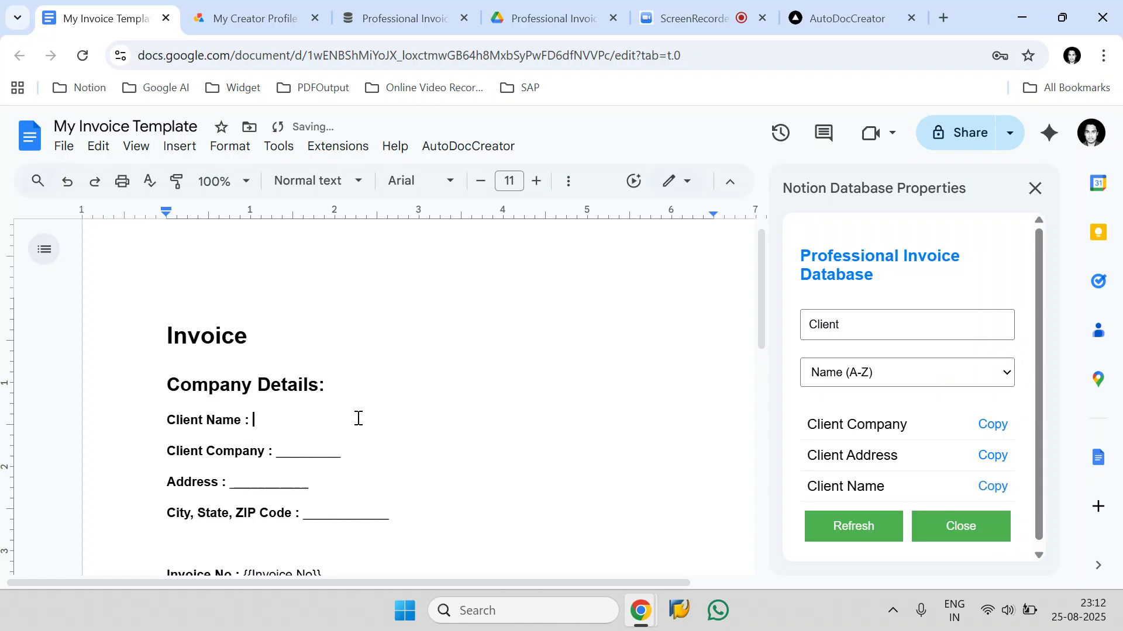
{"action": "type", "text": "{{Client Name}}"}
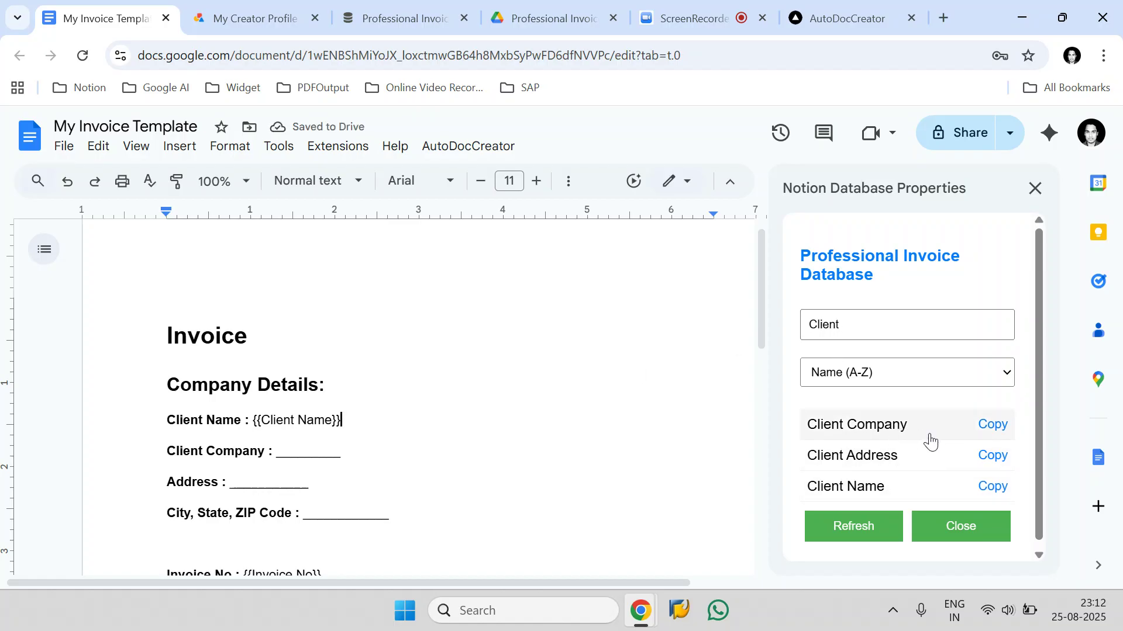
Step: Replace the Client Company and Address blanks with the copied {{Client Company}} and {{Client Address}} placeholders
{"action": "left_click", "coordinate": [992, 438]}
{"action": "left_click_drag", "start_coordinate": [377, 466], "coordinate": [277, 462]}
{"action": "key", "text": "ctrl+v"}
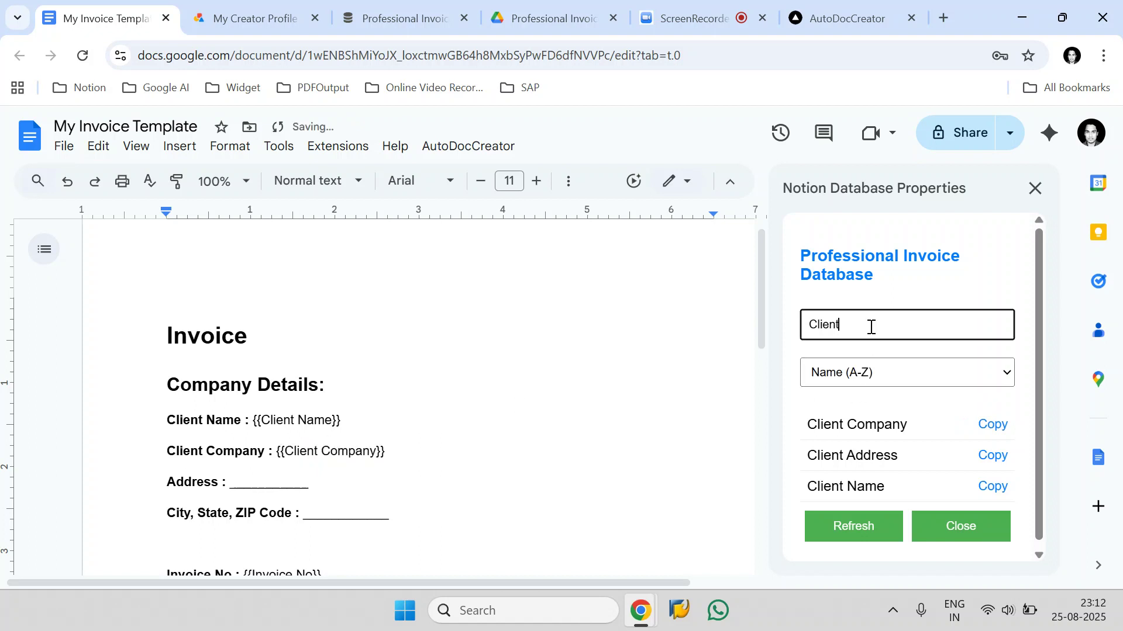
{"action": "left_click", "coordinate": [982, 460]}
{"action": "left_click_drag", "start_coordinate": [362, 487], "coordinate": [227, 480]}
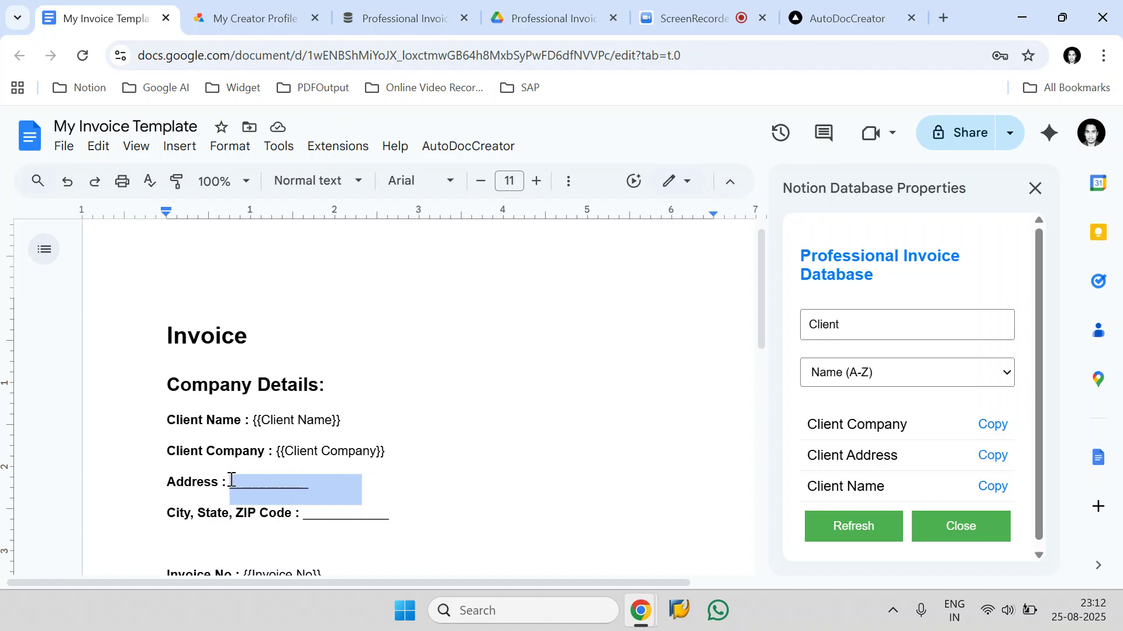
{"action": "key", "text": "ctrl+v"}
Step: Filter the properties by "Zi", replace the City, State, ZIP Code blank with {{Zip Code}}, and close the Notion properties list
{"action": "triple_click", "coordinate": [897, 319]}
{"action": "type", "text": "Z"}
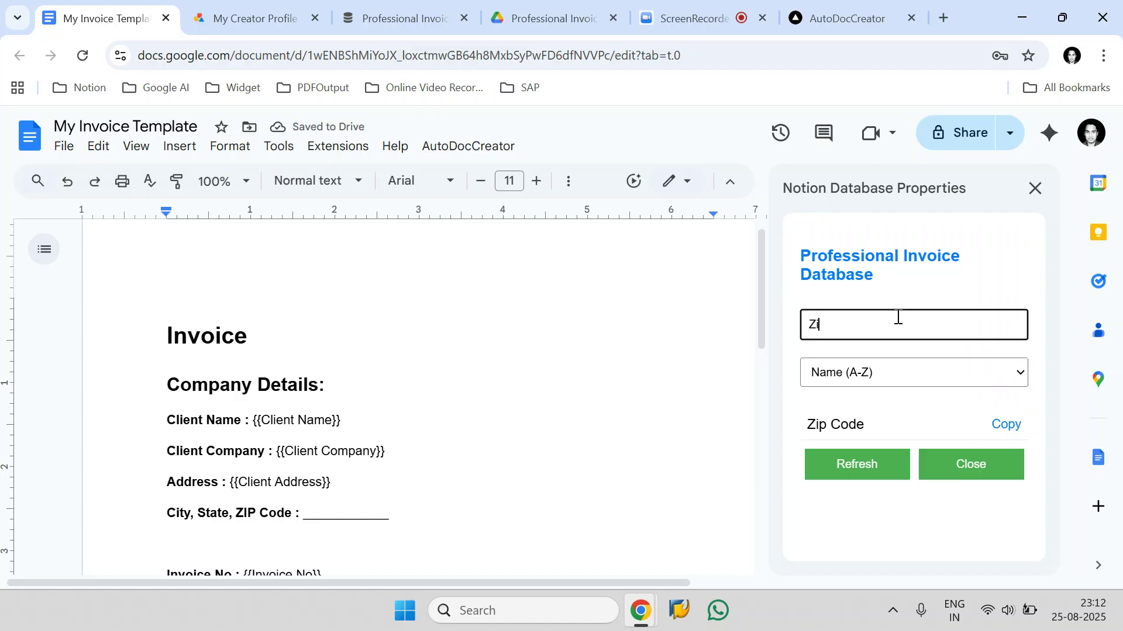
{"action": "left_click", "coordinate": [1005, 424]}
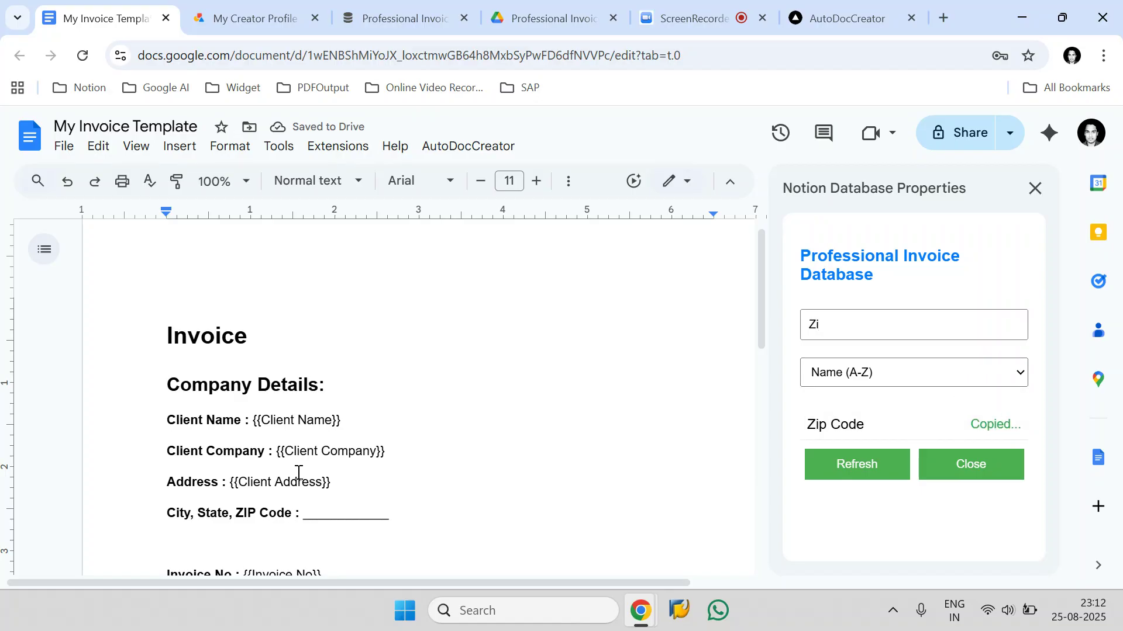
{"action": "left_click_drag", "start_coordinate": [415, 514], "coordinate": [303, 513]}
{"action": "key", "text": "ctrl+v"}
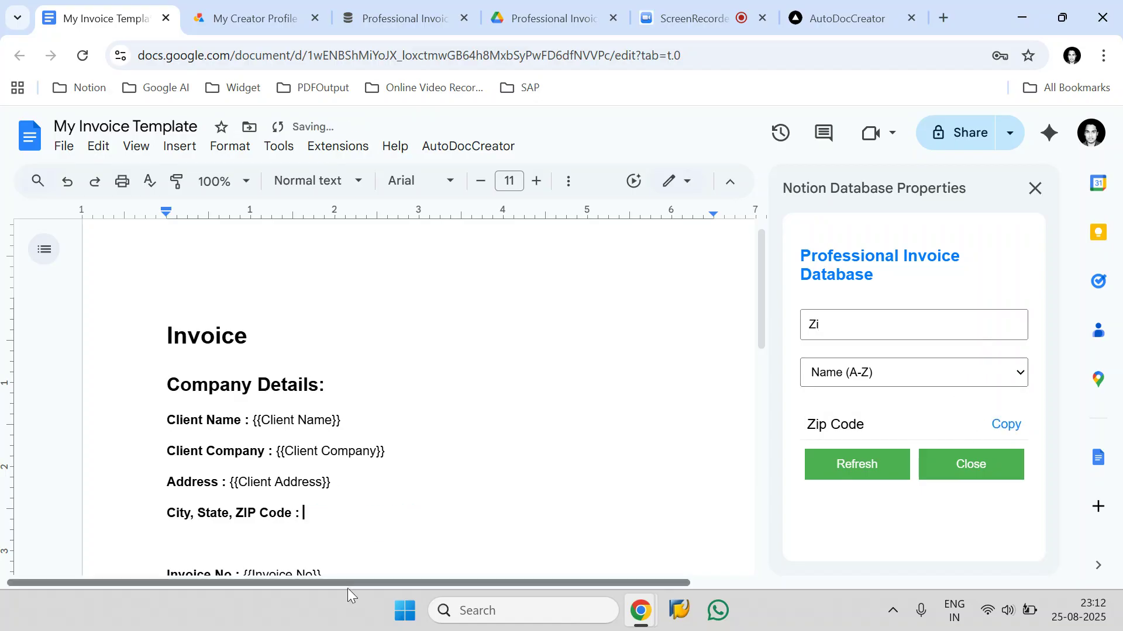
{"action": "left_click_drag", "start_coordinate": [375, 513], "coordinate": [166, 421]}
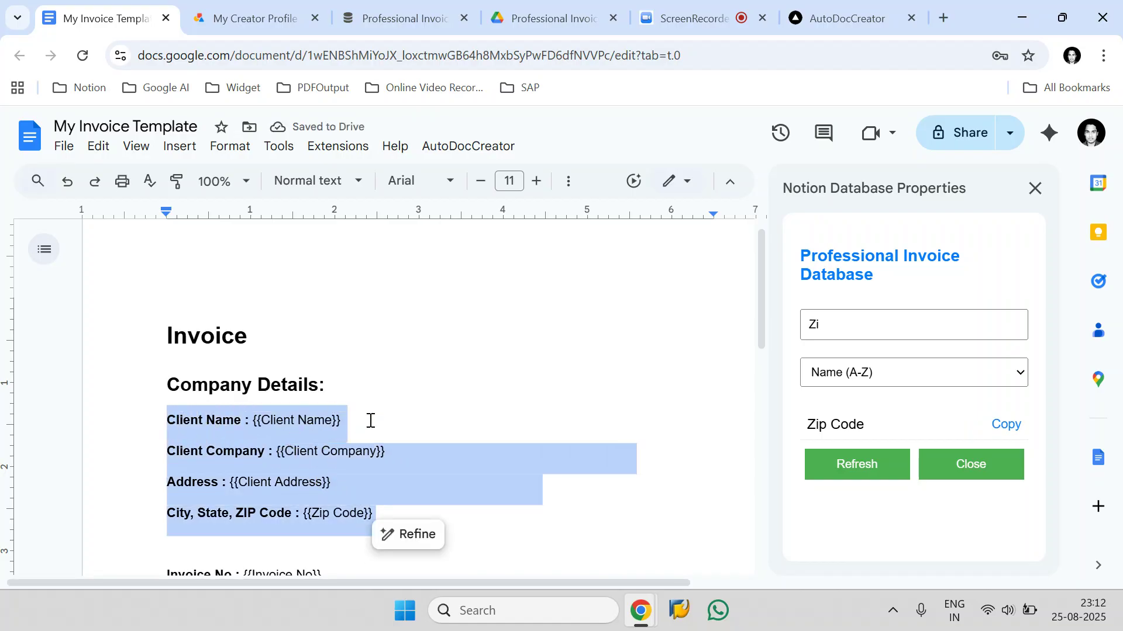
{"action": "left_click", "coordinate": [997, 471]}
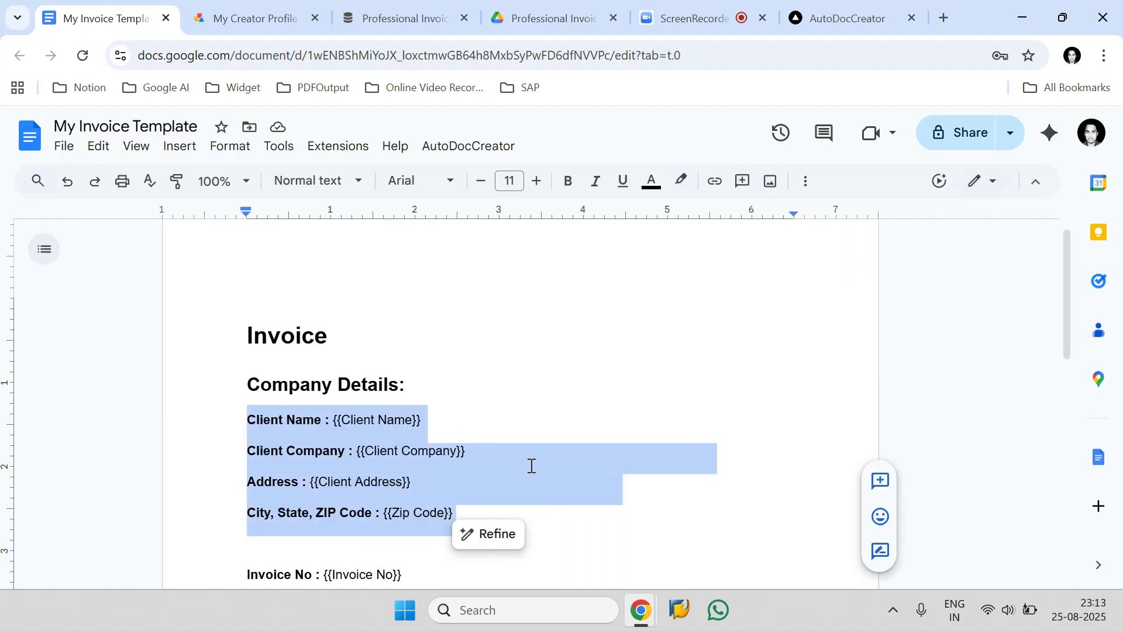
Step: Review the placeholders throughout the invoice template
{"action": "scroll", "coordinate": [507, 446], "scroll_direction": "down", "scroll_amount": 9}
{"action": "scroll", "coordinate": [409, 411], "scroll_direction": "down", "scroll_amount": 2}
{"action": "scroll", "coordinate": [409, 409], "scroll_direction": "up", "scroll_amount": 7}
{"action": "scroll", "coordinate": [388, 456], "scroll_direction": "down", "scroll_amount": 7}
{"action": "scroll", "coordinate": [419, 447], "scroll_direction": "up", "scroll_amount": 9}
{"action": "left_click", "coordinate": [313, 338]}
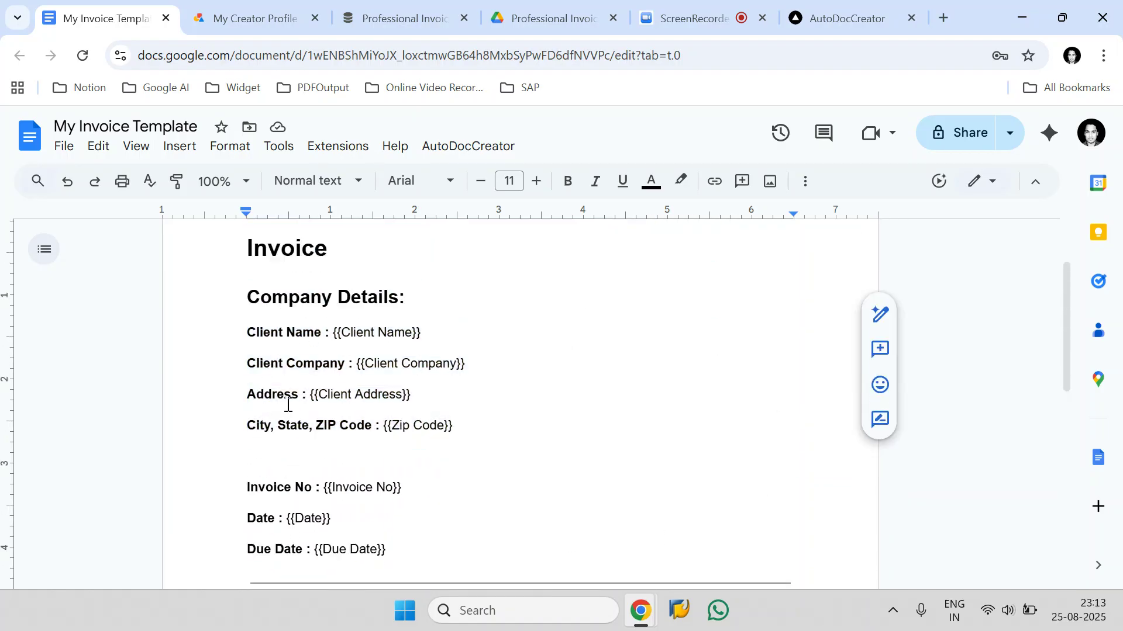
Step: Switch to the Notion invoice database, narrow the GeneratePDF column and view the first invoice's GeneratePDF status options
{"action": "left_click", "coordinate": [418, 15]}
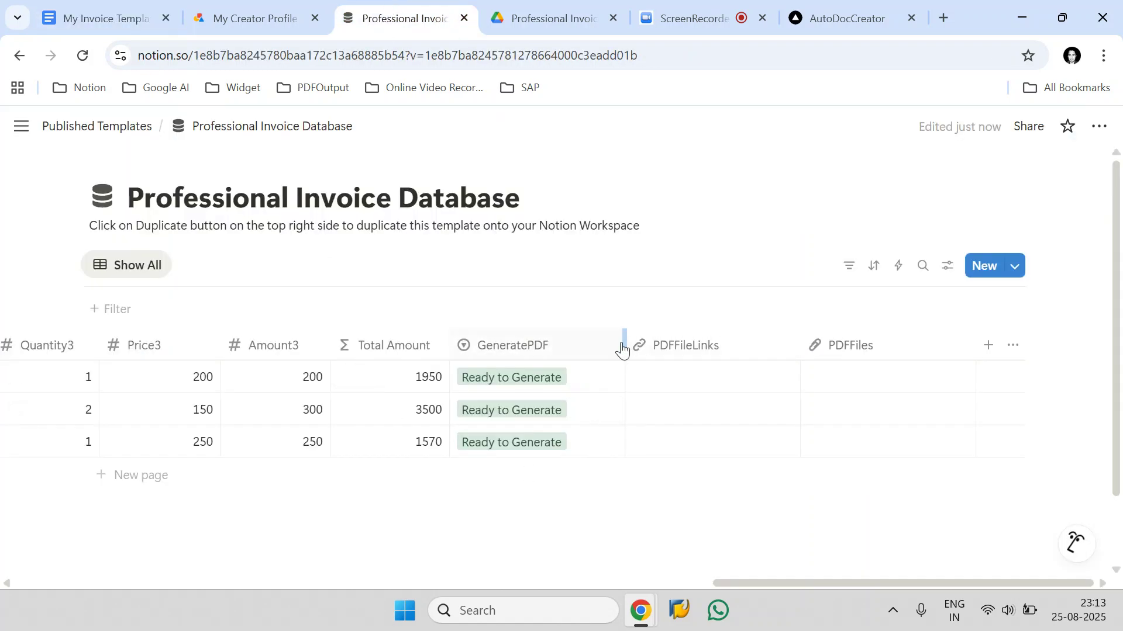
{"action": "left_click_drag", "start_coordinate": [625, 341], "coordinate": [579, 345]}
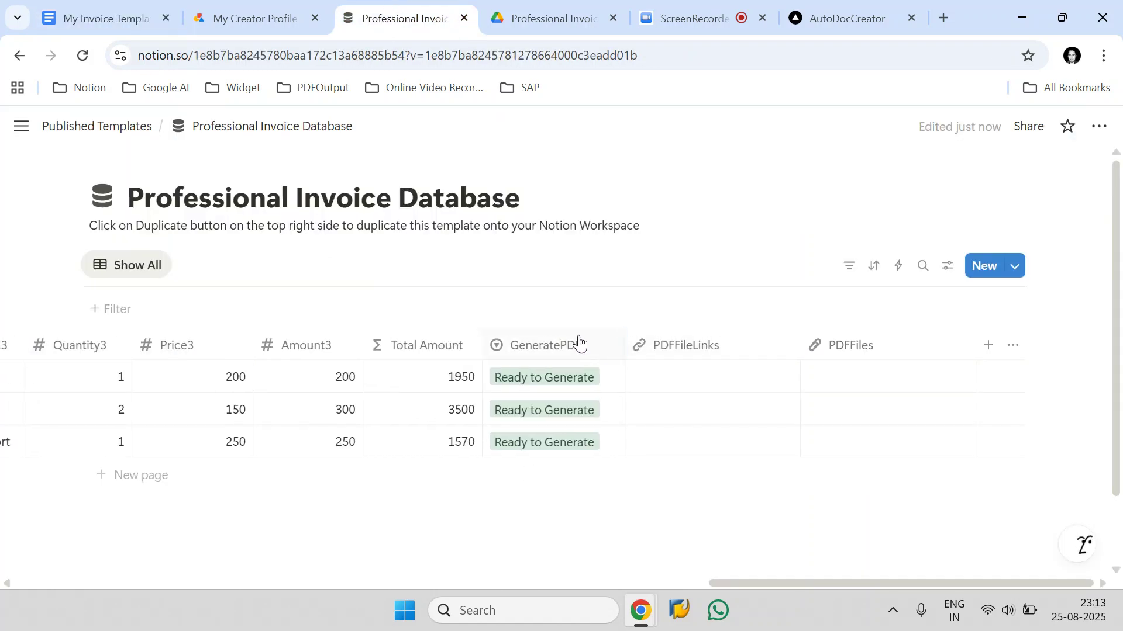
{"action": "left_click", "coordinate": [556, 383]}
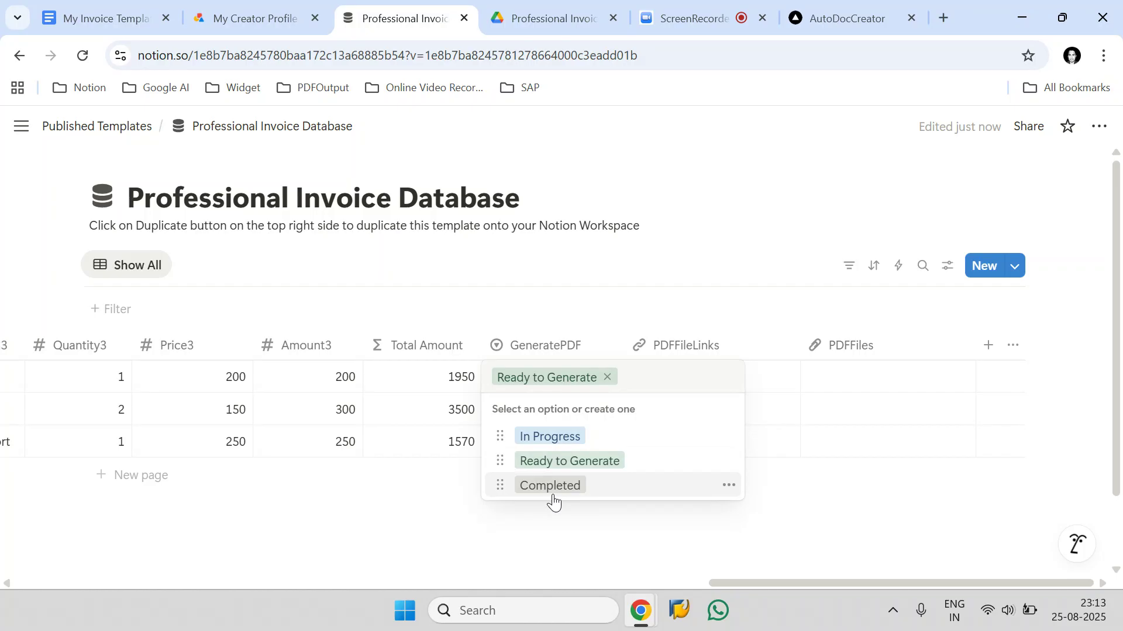
{"action": "key", "text": "Escape"}
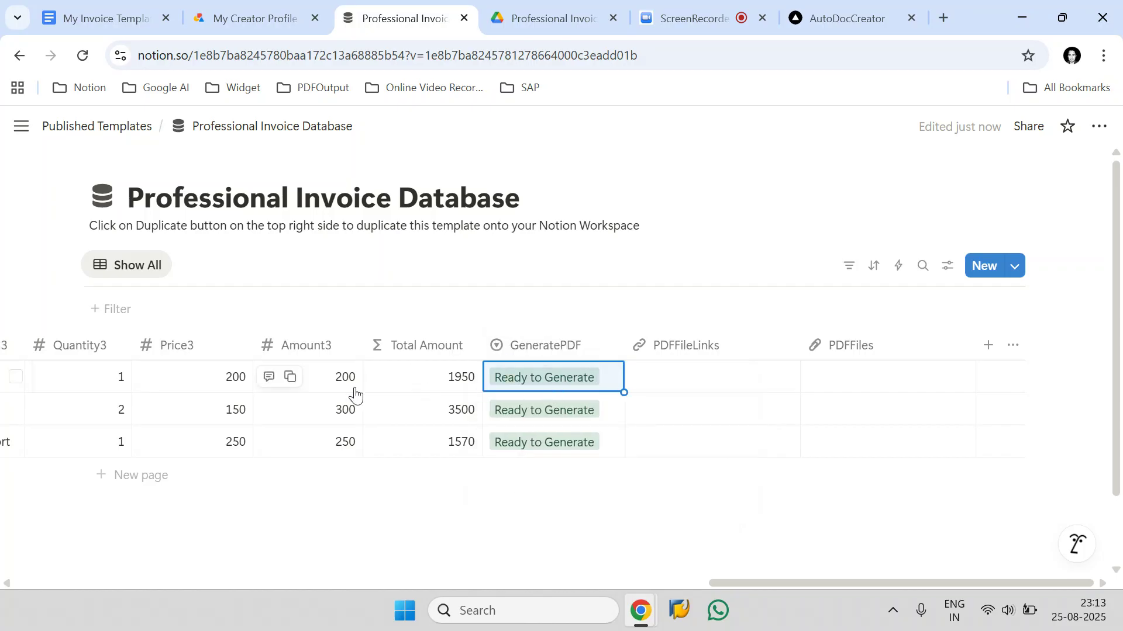
{"action": "left_click", "coordinate": [534, 384]}
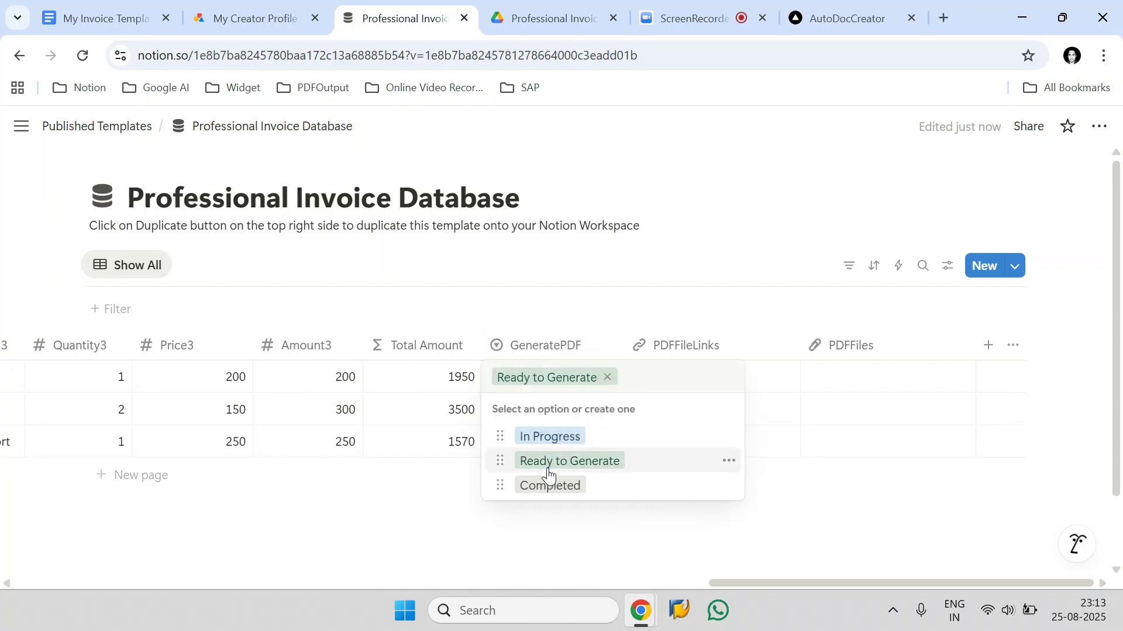
{"action": "key", "text": "Escape"}
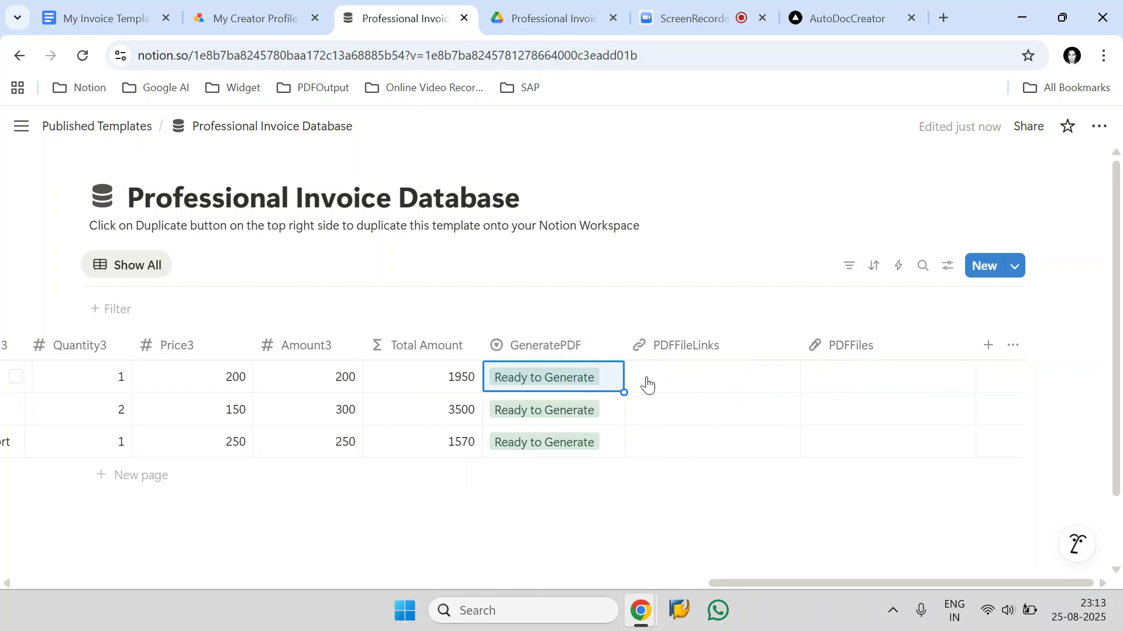
Step: Try In Progress and Completed as the first invoice's GeneratePDF status and restore it to Ready to Generate
{"action": "left_click", "coordinate": [589, 378]}
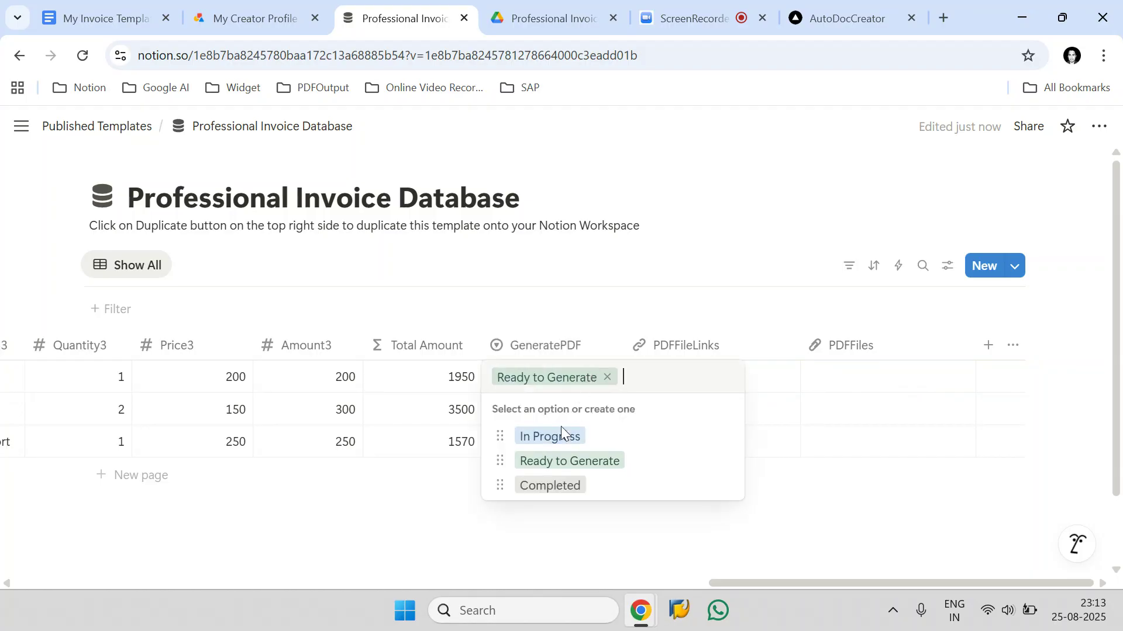
{"action": "left_click", "coordinate": [556, 436]}
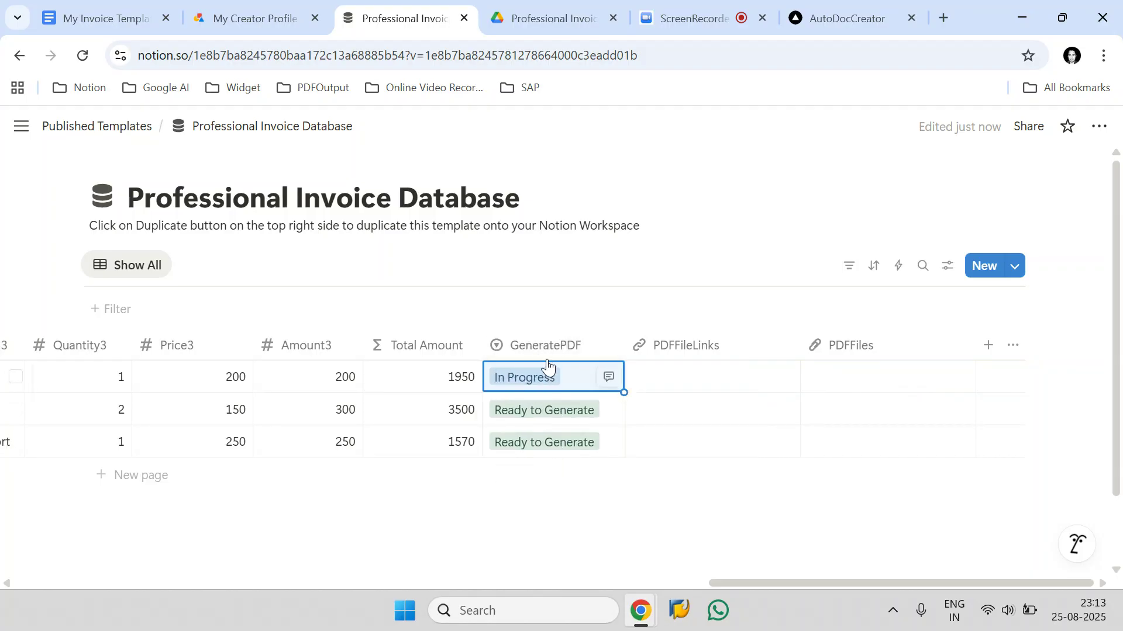
{"action": "left_click", "coordinate": [518, 378]}
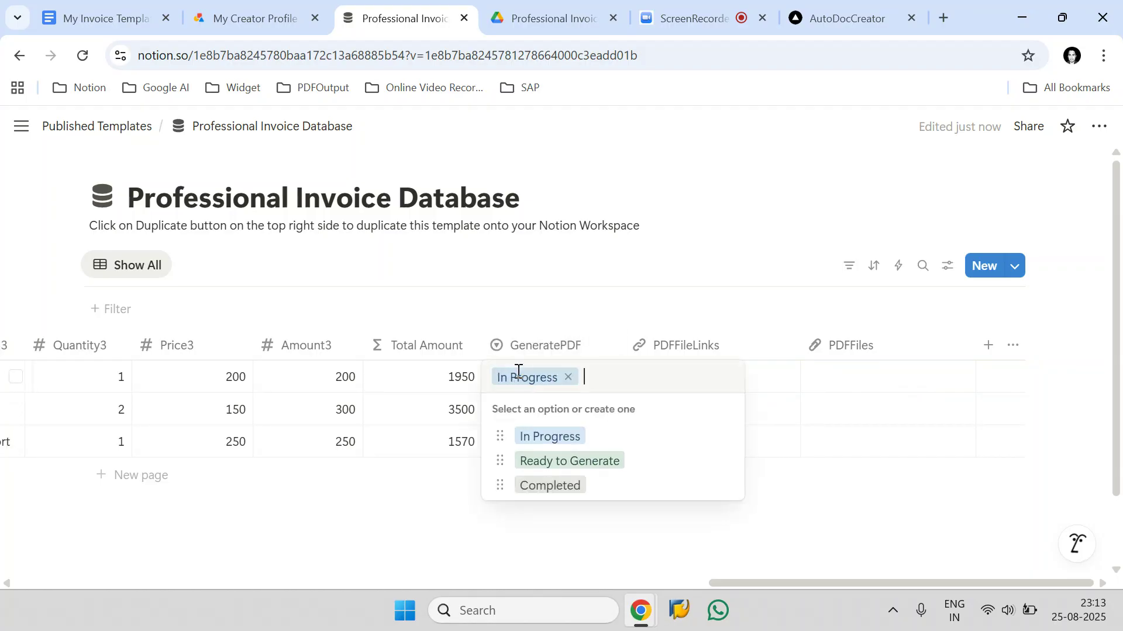
{"action": "left_click", "coordinate": [575, 496]}
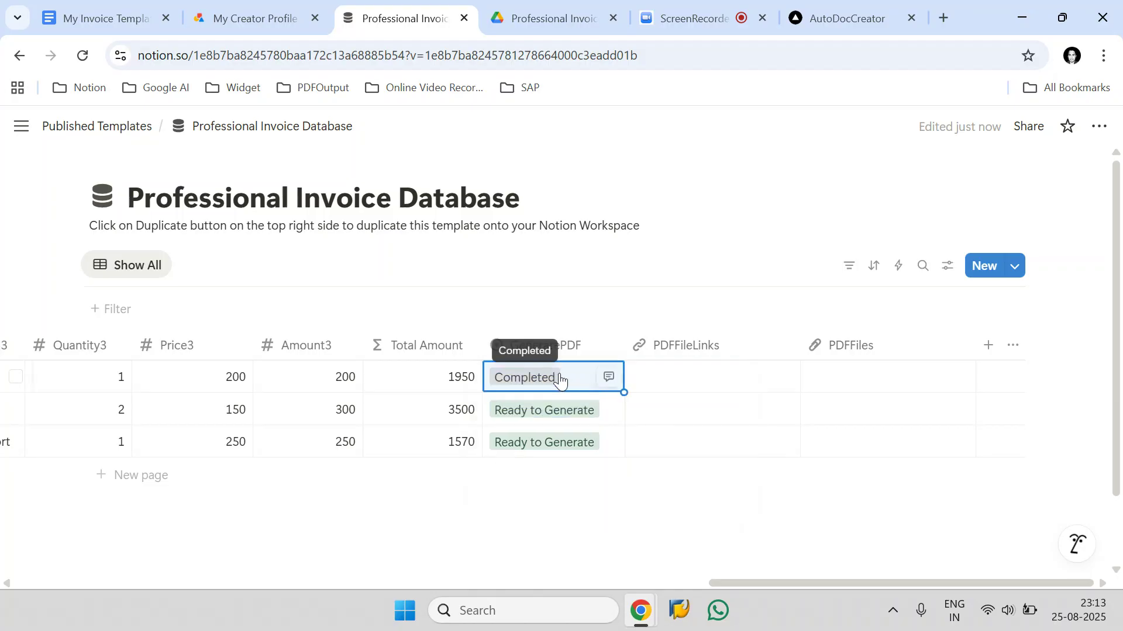
{"action": "left_click", "coordinate": [584, 377]}
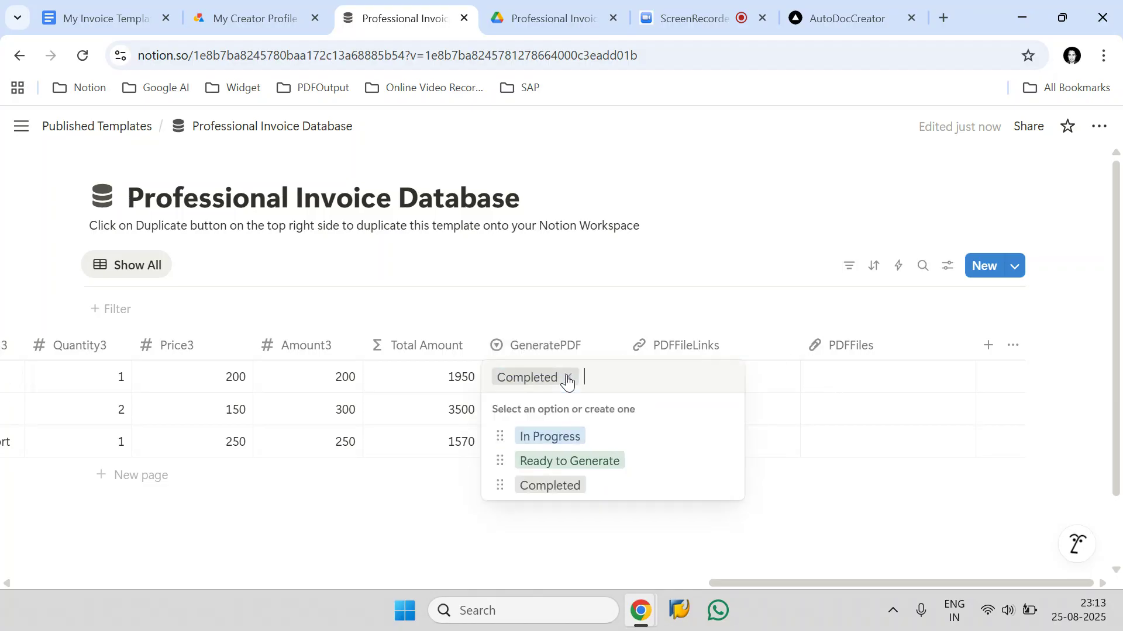
{"action": "left_click", "coordinate": [592, 459]}
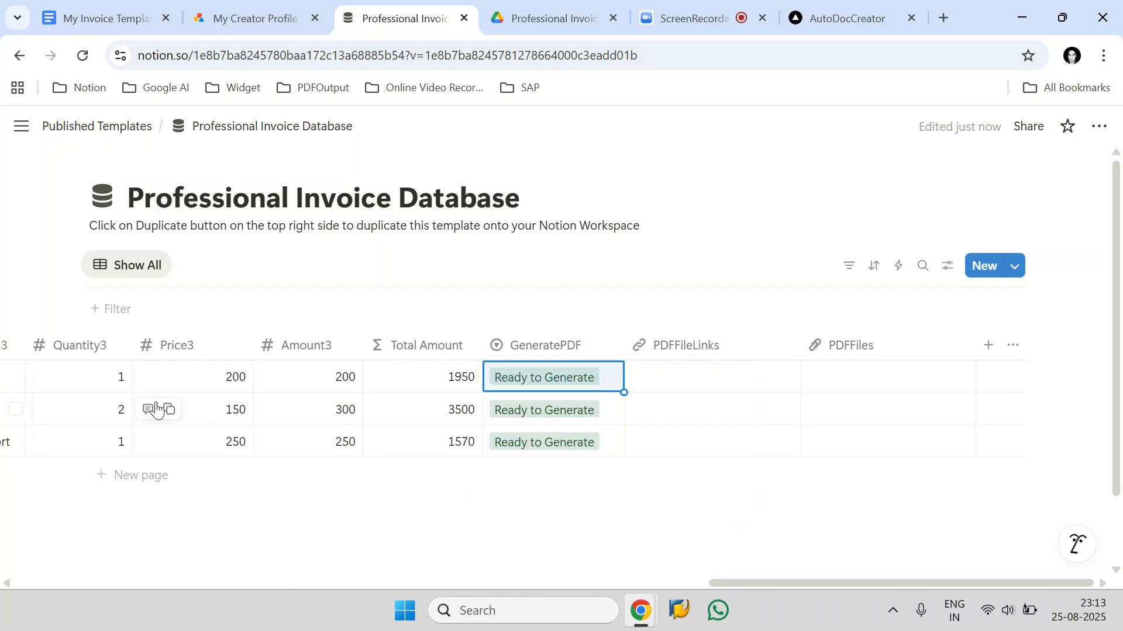
Step: Select all three invoice rows in the database and clear the selection
{"action": "left_click", "coordinate": [17, 377]}
{"action": "left_click", "coordinate": [16, 409]}
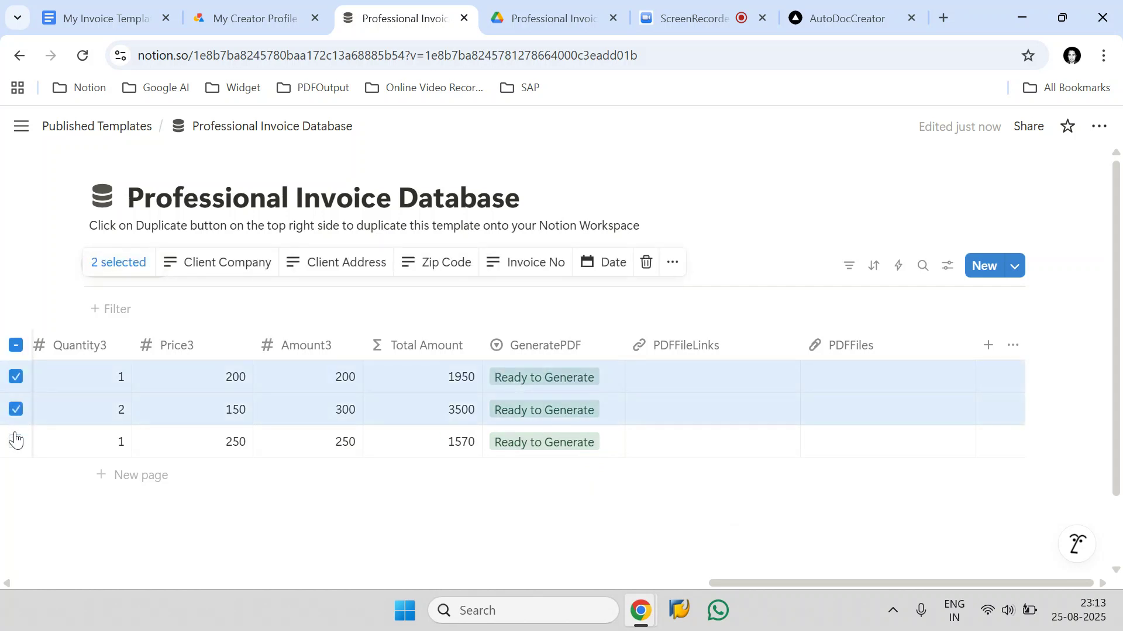
{"action": "left_click", "coordinate": [16, 442]}
{"action": "left_click", "coordinate": [554, 316]}
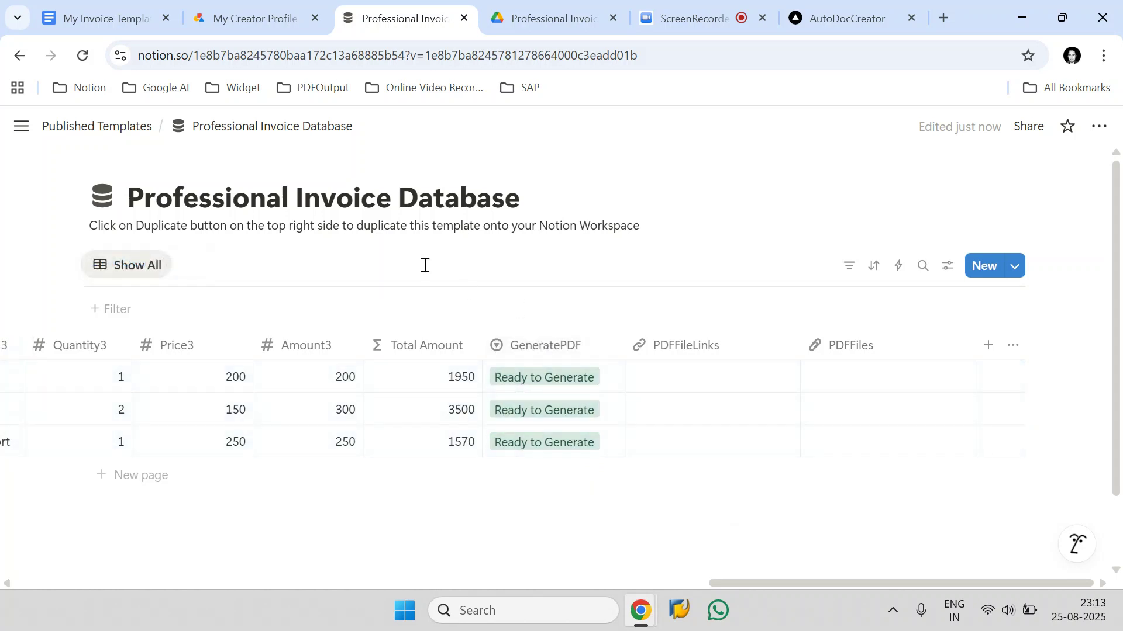
Step: Return to the invoice template in Google Docs and run AutoDocCreator's Generate PDFs command
{"action": "left_click", "coordinate": [100, 18]}
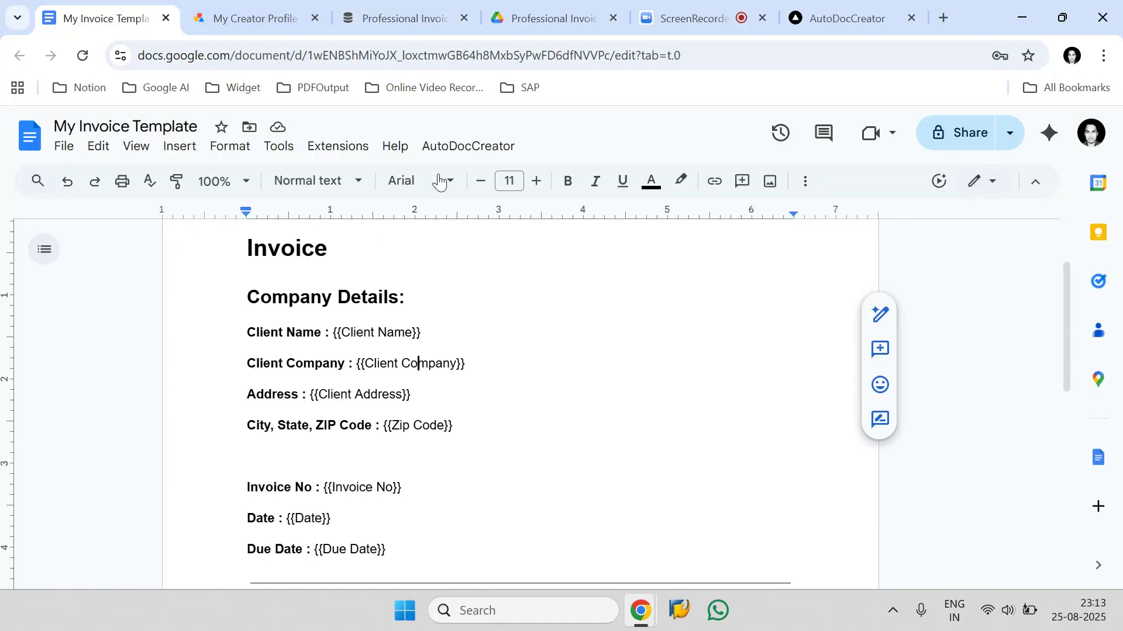
{"action": "left_click", "coordinate": [483, 148]}
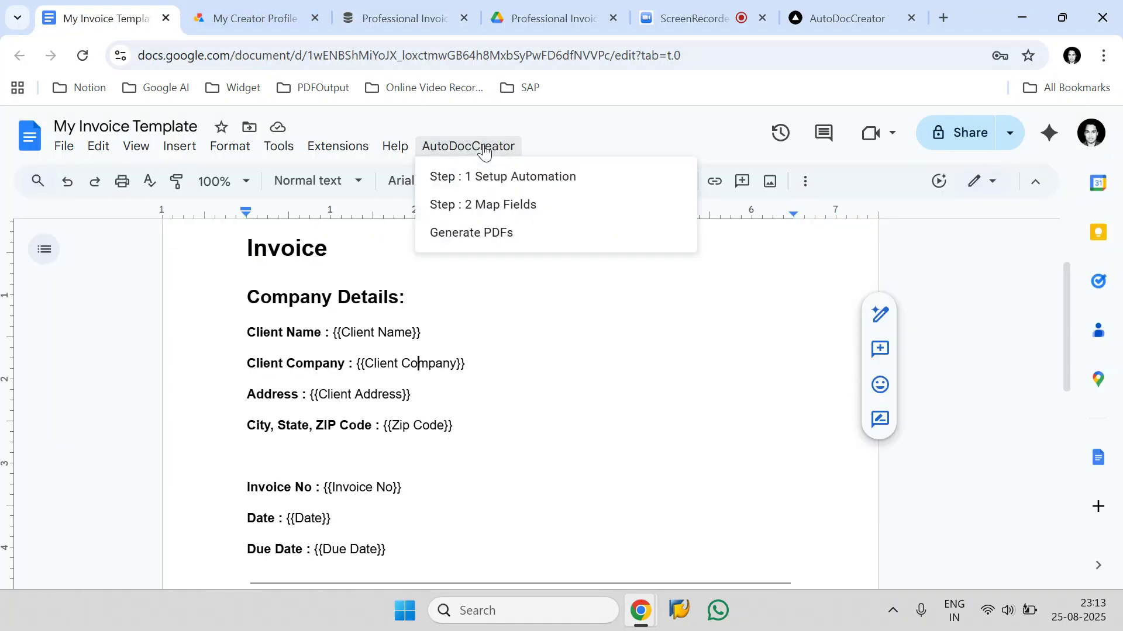
{"action": "left_click", "coordinate": [522, 241]}
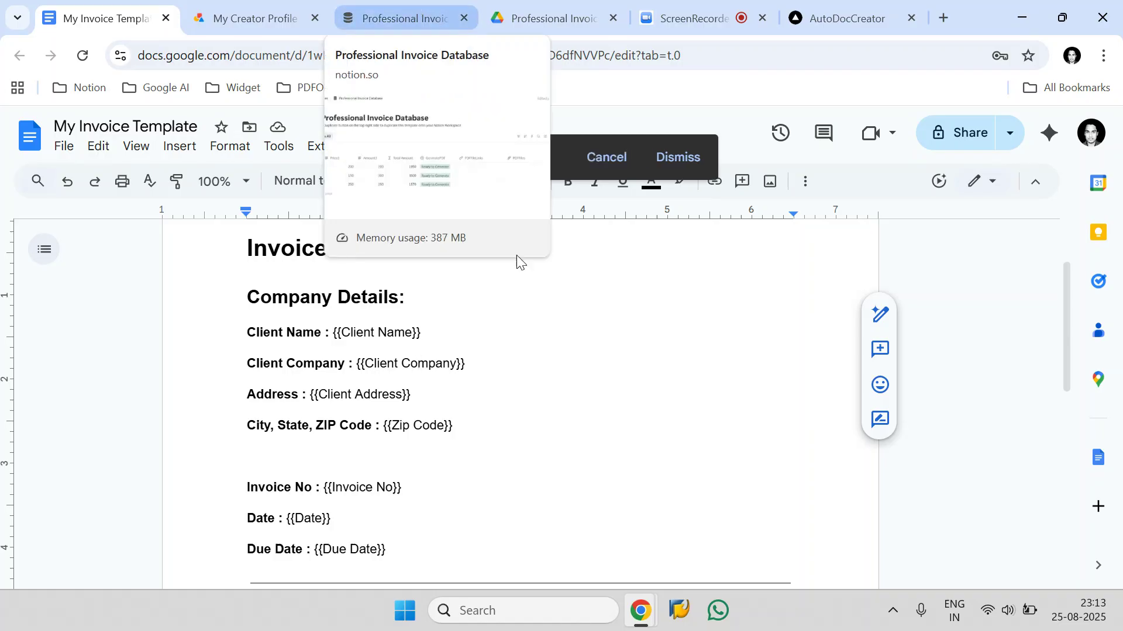
Step: Check the GeneratePDF, PDFFileLinks and PDFFiles columns in Notion and the script's progress in the invoice template
{"action": "left_click", "coordinate": [400, 18]}
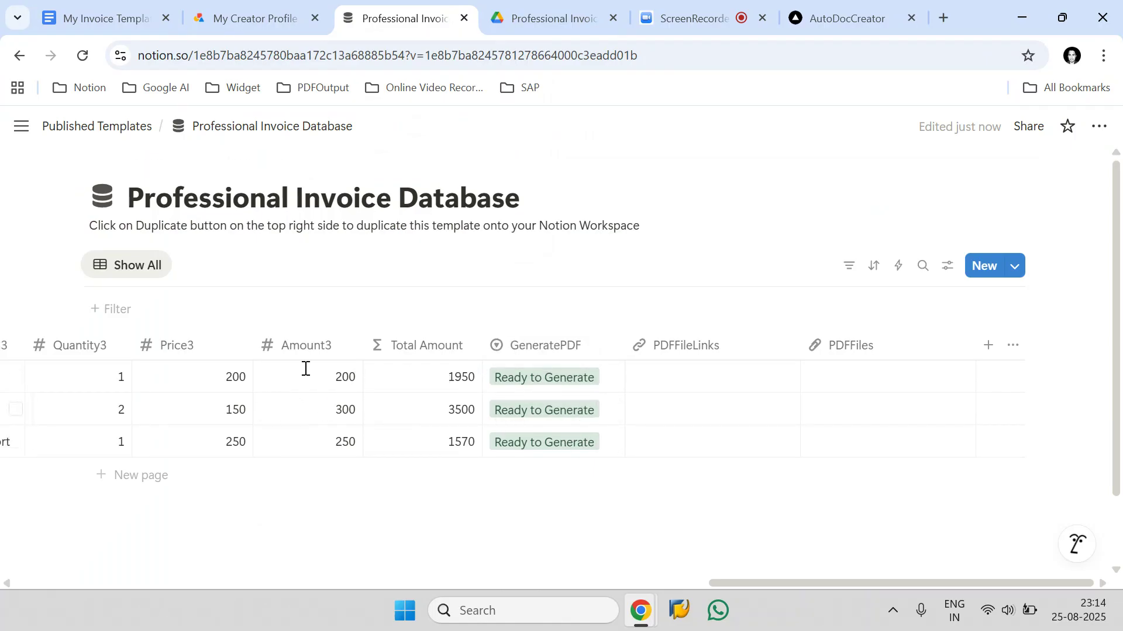
{"action": "left_click", "coordinate": [96, 8]}
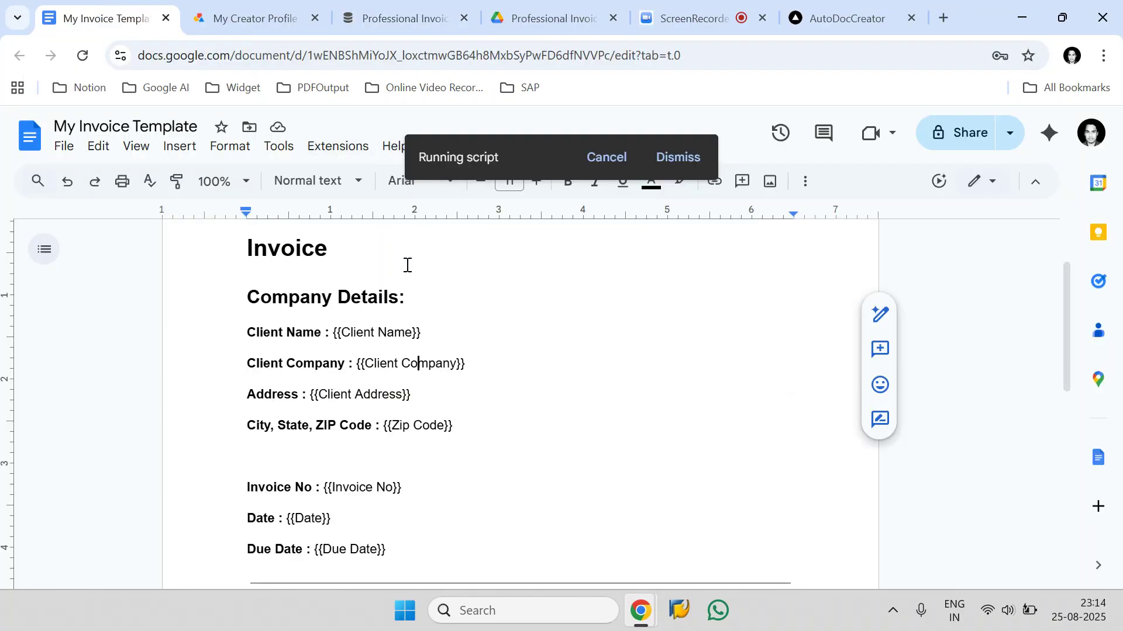
{"action": "left_click", "coordinate": [402, 18]}
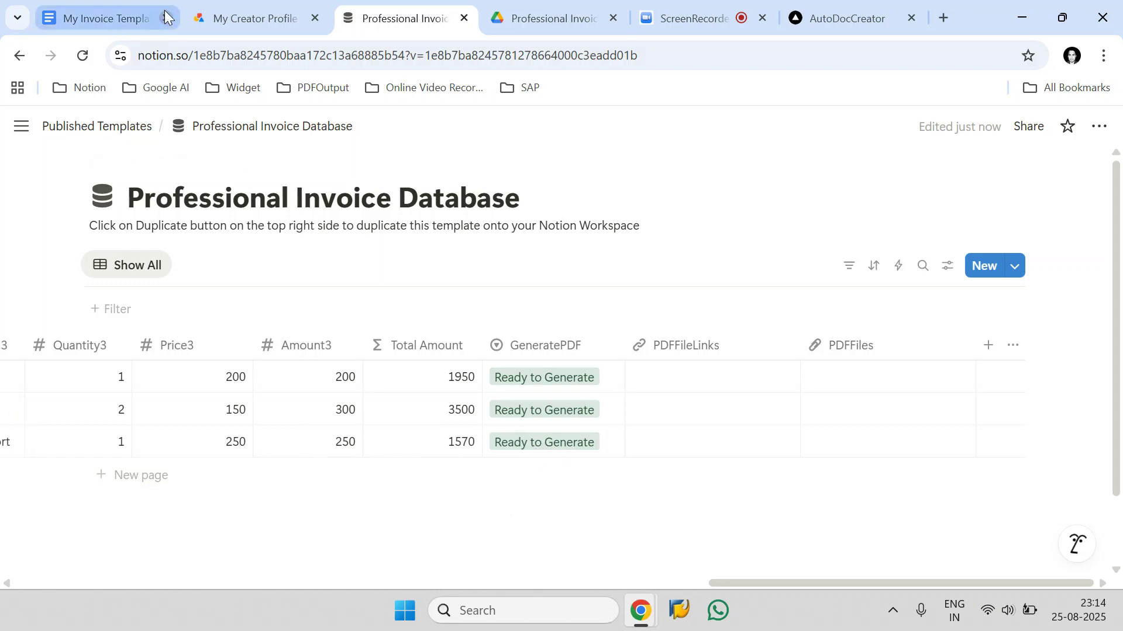
{"action": "left_click", "coordinate": [125, 15]}
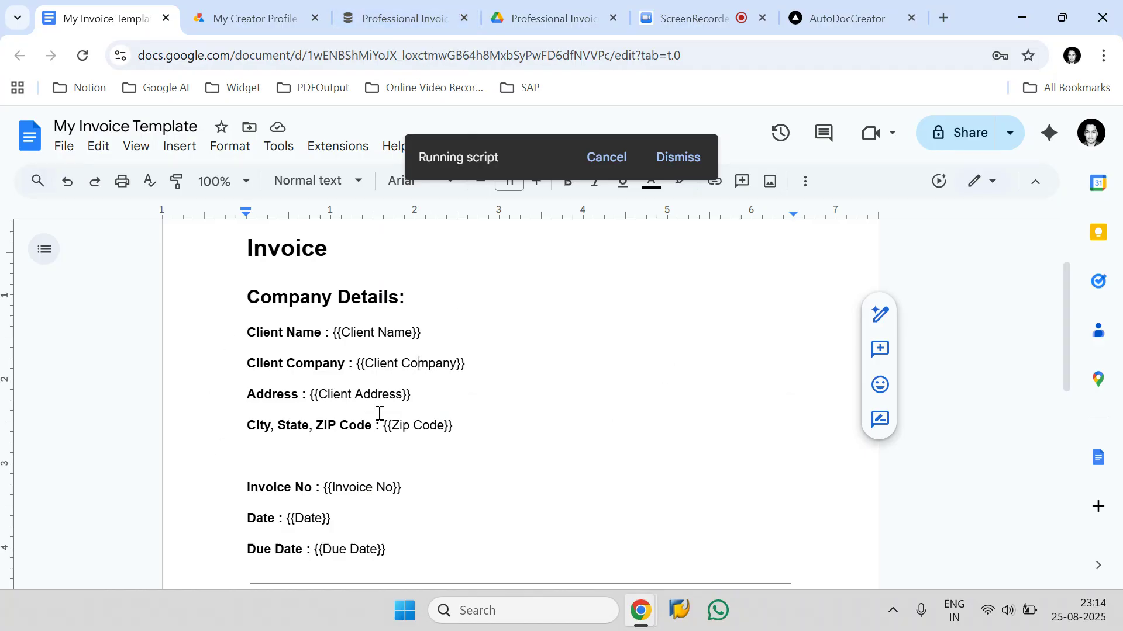
Step: Open the first invoice's PDF link from the Notion database and refresh the Google Drive output folder
{"action": "left_click", "coordinate": [425, 31]}
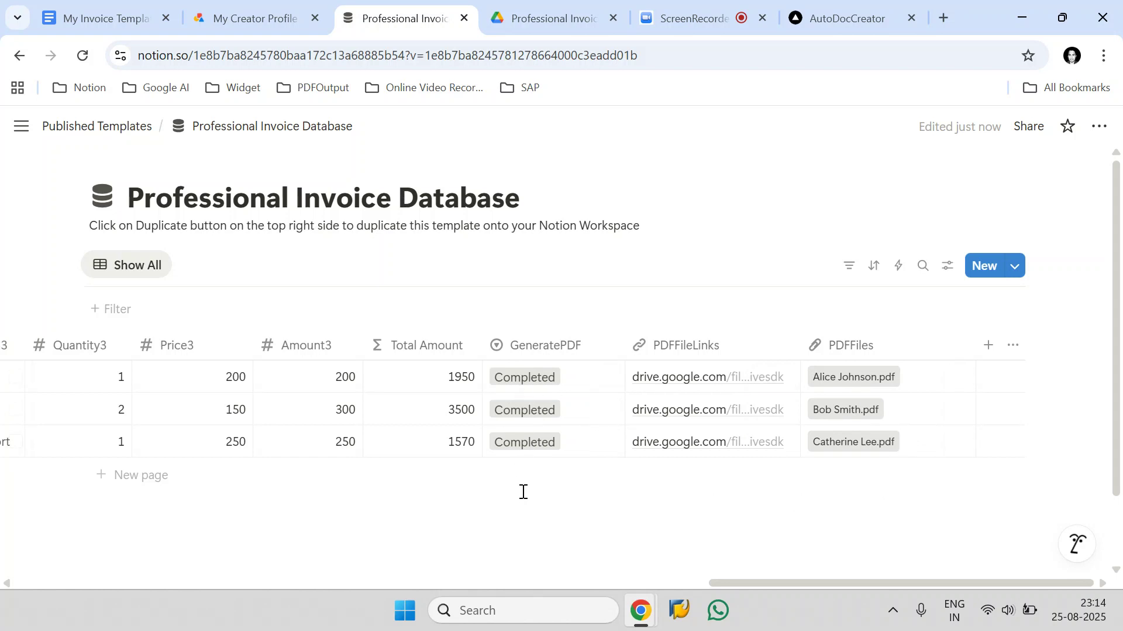
{"action": "left_click", "coordinate": [678, 380]}
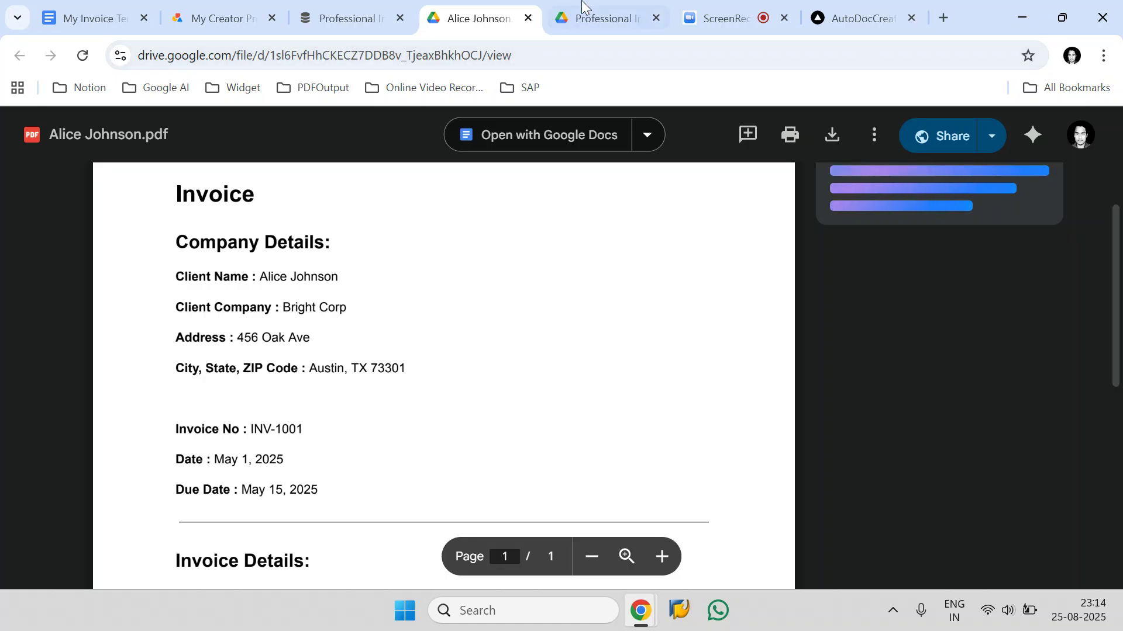
{"action": "left_click", "coordinate": [614, 6]}
{"action": "left_click", "coordinate": [83, 56]}
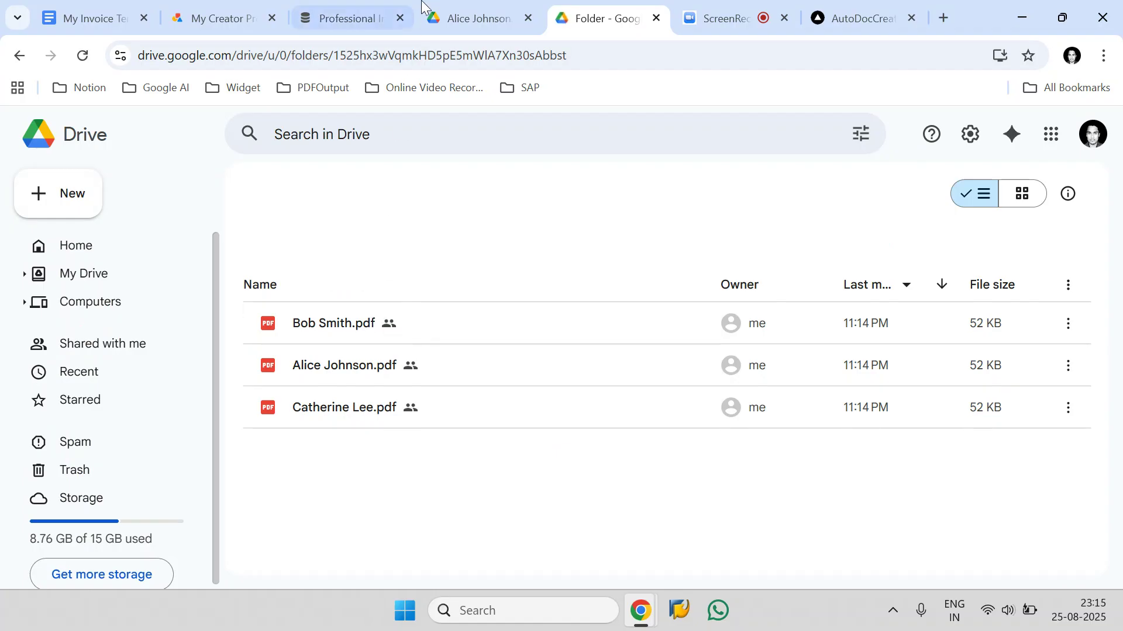
Step: Compare the client details and line items in the first invoice's PDF with its row in the Notion database
{"action": "left_click", "coordinate": [476, 18]}
{"action": "left_click_drag", "start_coordinate": [260, 275], "coordinate": [338, 276]}
{"action": "left_click_drag", "start_coordinate": [283, 308], "coordinate": [349, 306]}
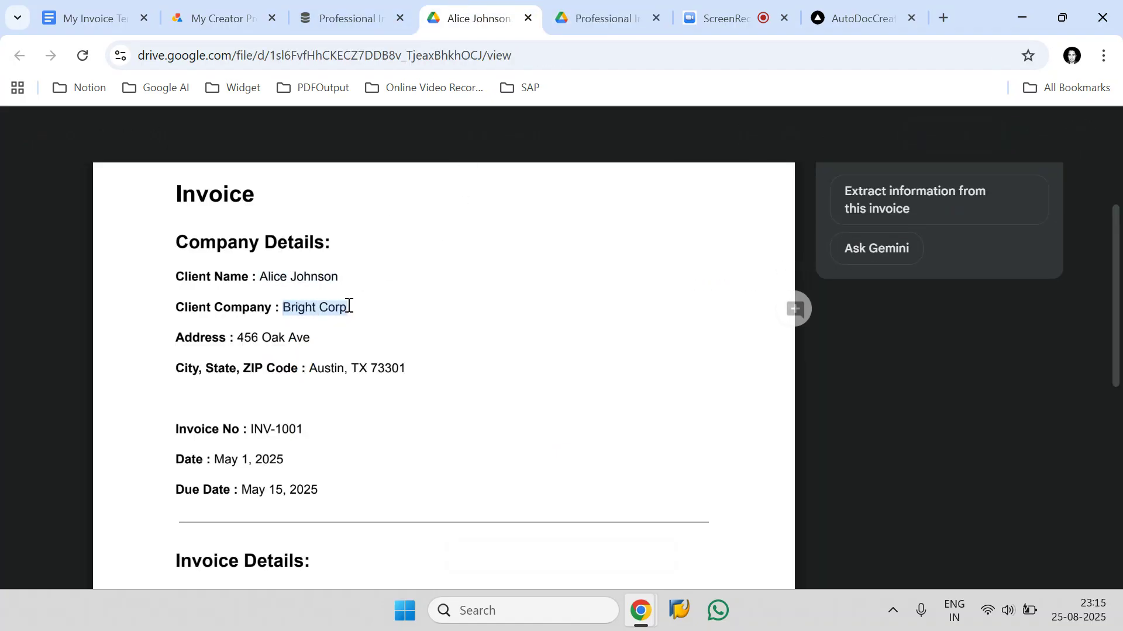
{"action": "left_click", "coordinate": [345, 18]}
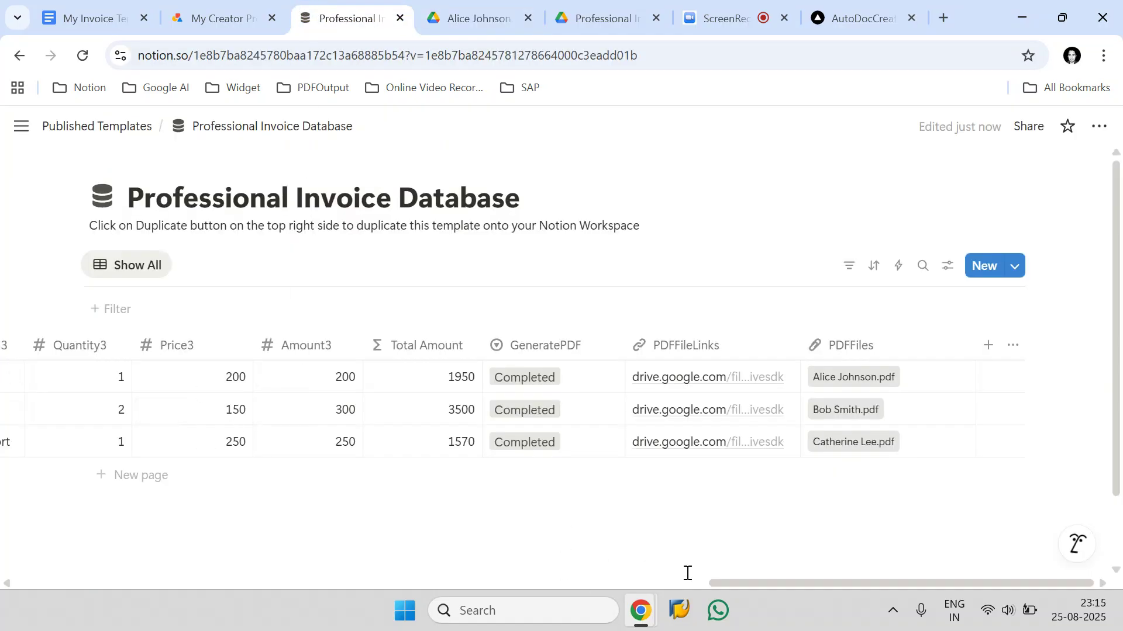
{"action": "scroll", "coordinate": [688, 574], "scroll_direction": "left", "scroll_amount": 20}
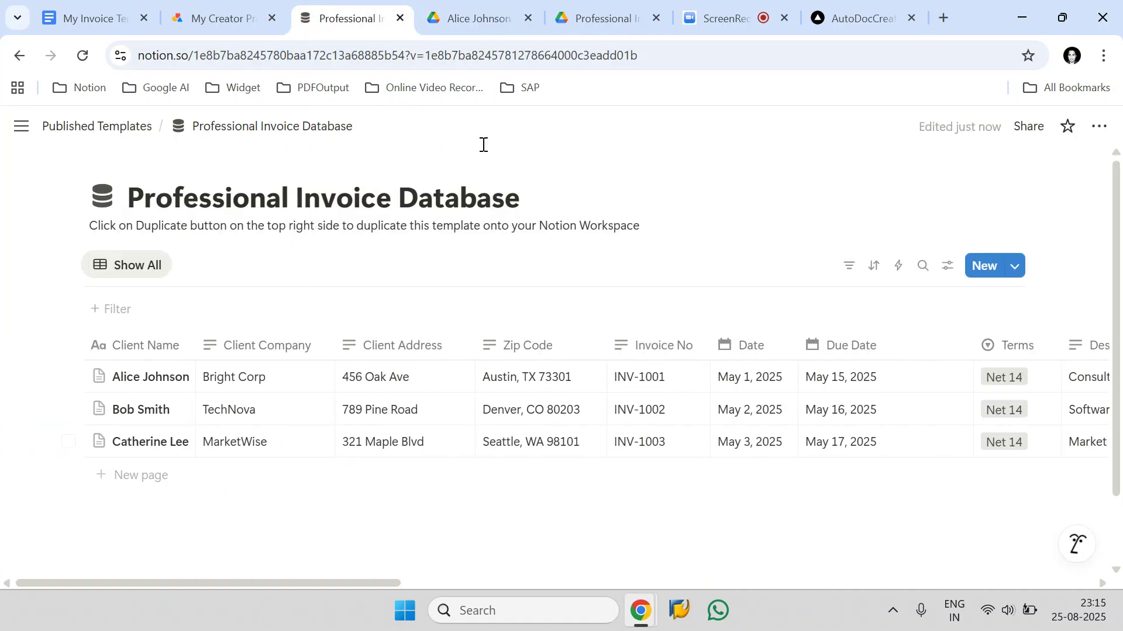
{"action": "left_click", "coordinate": [602, 18]}
{"action": "left_click", "coordinate": [476, 18]}
{"action": "scroll", "coordinate": [442, 356], "scroll_direction": "down", "scroll_amount": 5}
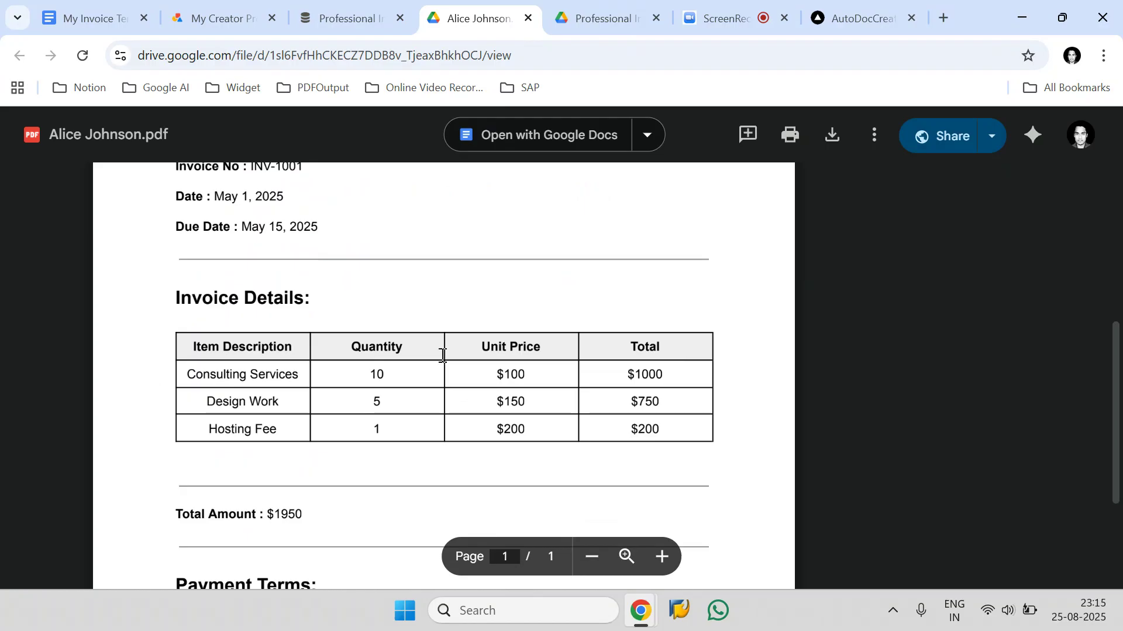
{"action": "scroll", "coordinate": [443, 355], "scroll_direction": "down", "scroll_amount": 3}
{"action": "scroll", "coordinate": [437, 367], "scroll_direction": "up", "scroll_amount": 9}
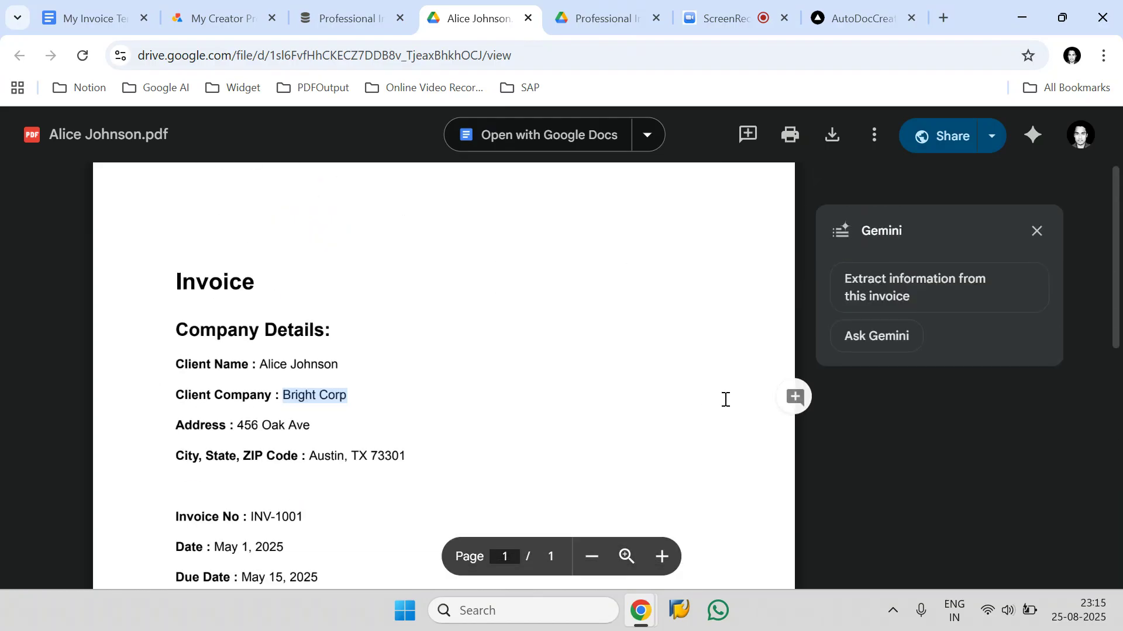
Step: Review the three generated invoice PDFs in the Google Drive folder, starting with the second invoice, and close the preview
{"action": "left_click", "coordinate": [602, 18]}
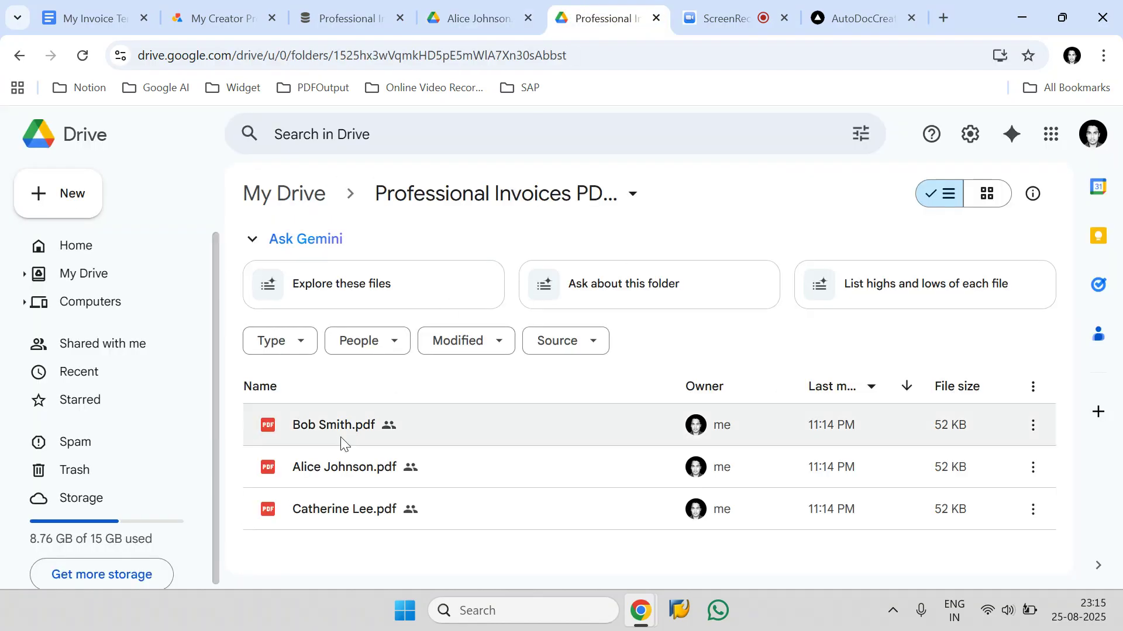
{"action": "double_click", "coordinate": [329, 413]}
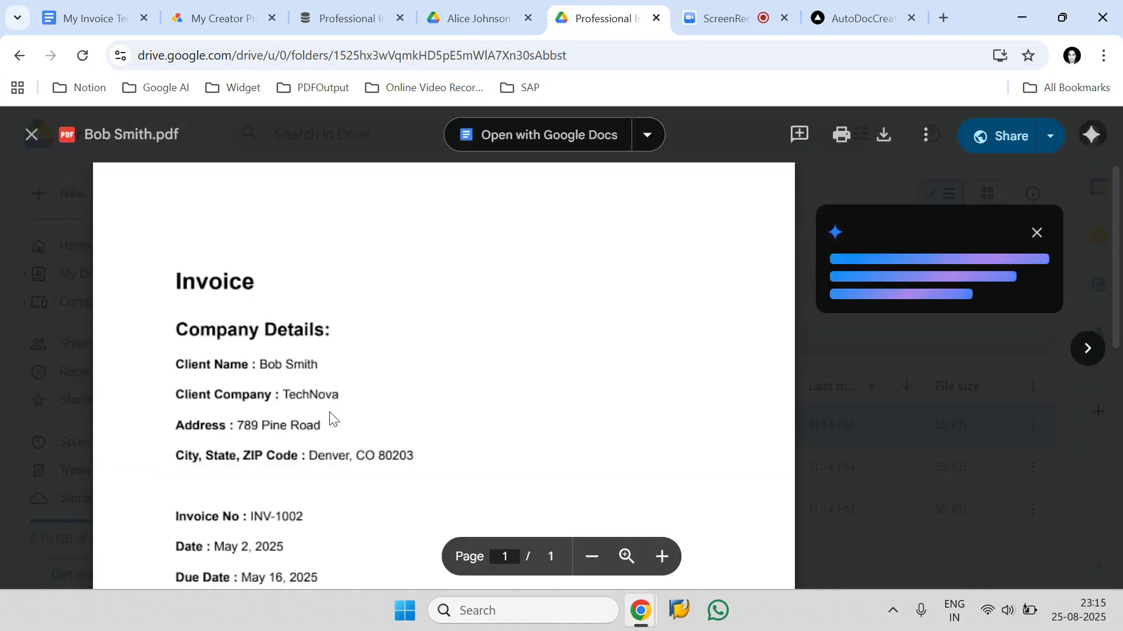
{"action": "scroll", "coordinate": [329, 416], "scroll_direction": "down", "scroll_amount": 8}
{"action": "scroll", "coordinate": [322, 405], "scroll_direction": "up", "scroll_amount": 10}
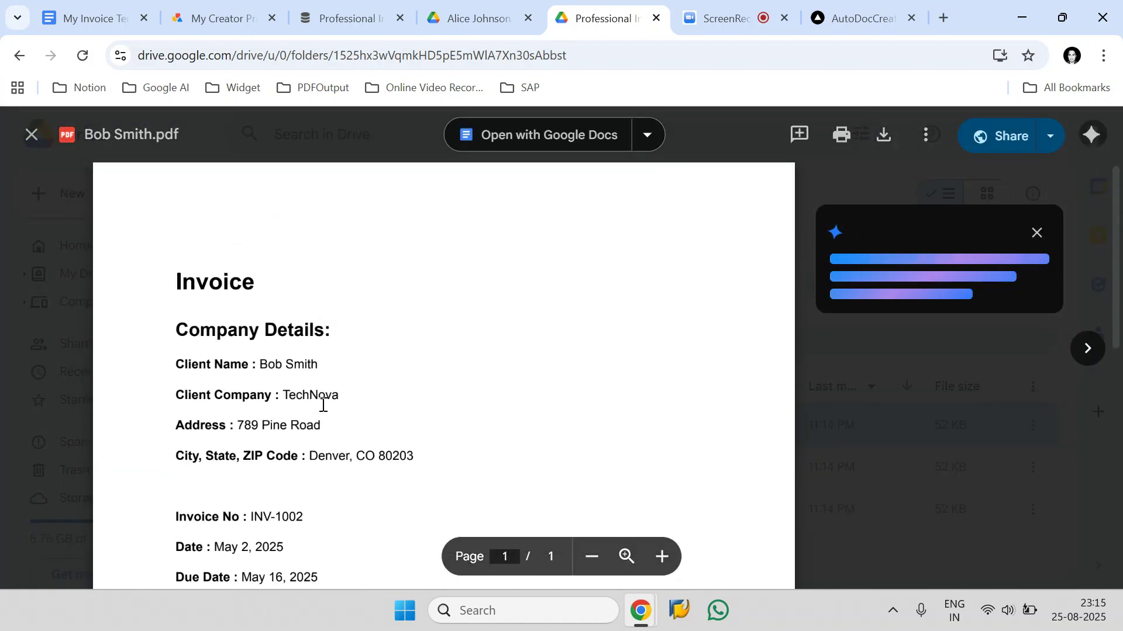
{"action": "key", "text": "Left"}
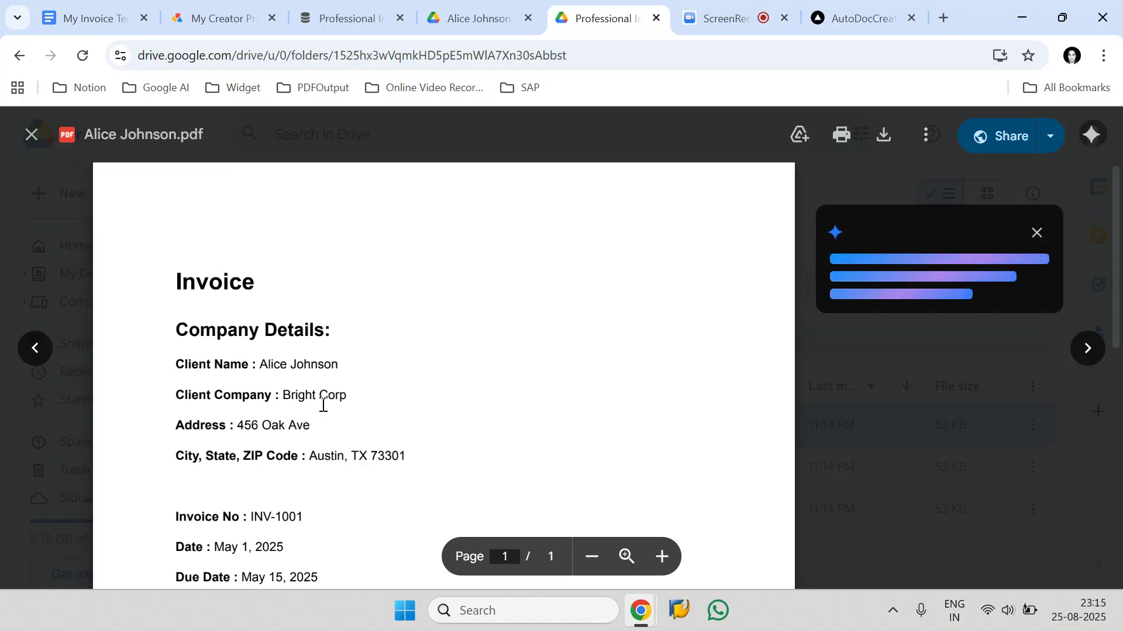
{"action": "scroll", "coordinate": [323, 409], "scroll_direction": "down", "scroll_amount": 8}
{"action": "scroll", "coordinate": [322, 404], "scroll_direction": "up", "scroll_amount": 10}
{"action": "key", "text": "Right"}
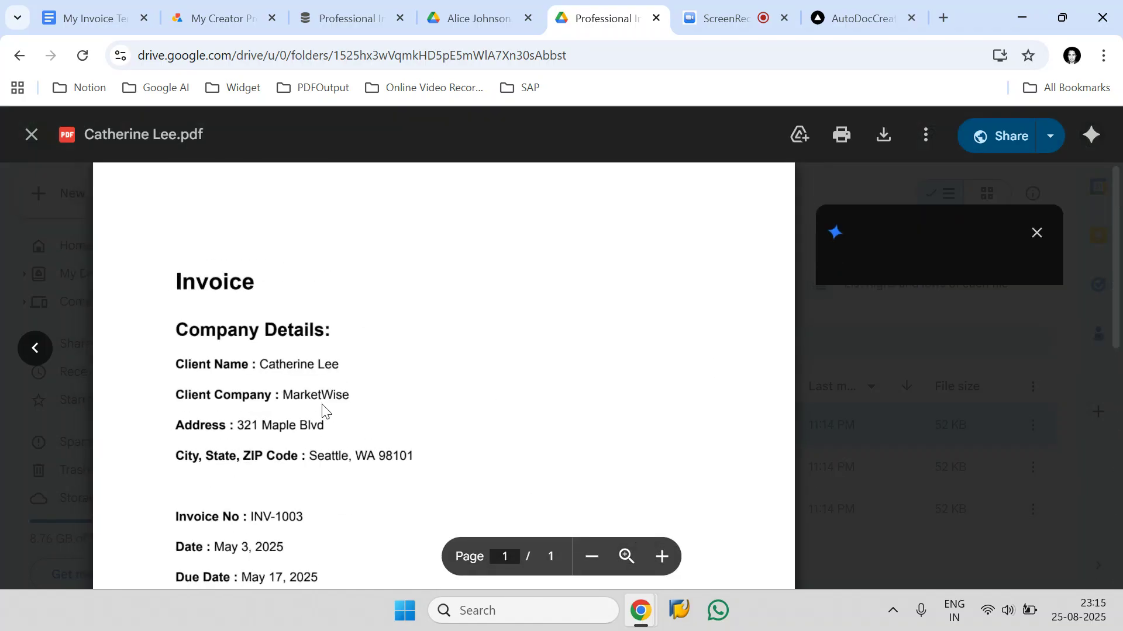
{"action": "scroll", "coordinate": [323, 405], "scroll_direction": "down", "scroll_amount": 8}
{"action": "scroll", "coordinate": [323, 404], "scroll_direction": "up", "scroll_amount": 5}
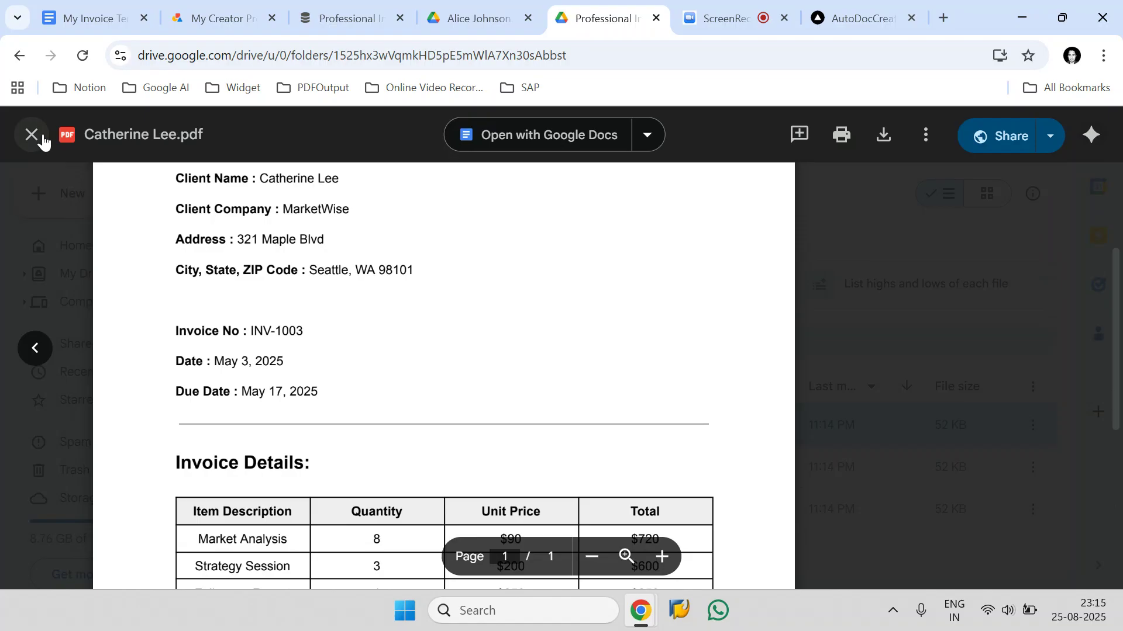
{"action": "left_click", "coordinate": [31, 134]}
Step: Return to the Notion database and view the GeneratePDF status options for the third invoice without changing the selection
{"action": "left_click", "coordinate": [356, 23]}
{"action": "left_click_drag", "start_coordinate": [370, 581], "coordinate": [972, 582]}
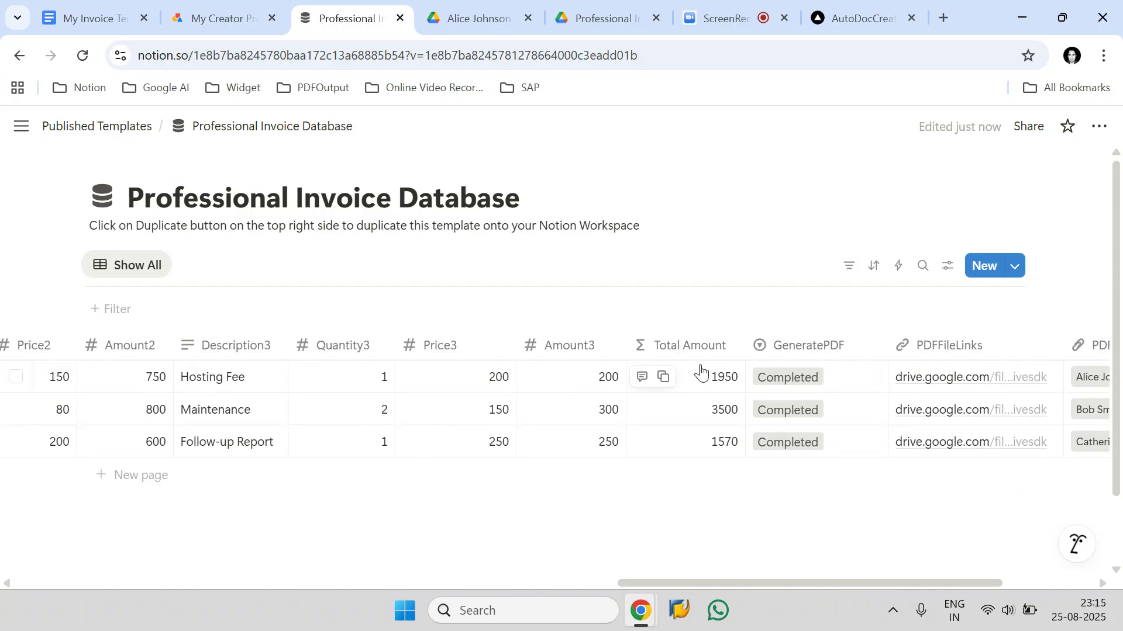
{"action": "left_click_drag", "start_coordinate": [781, 584], "coordinate": [984, 587]}
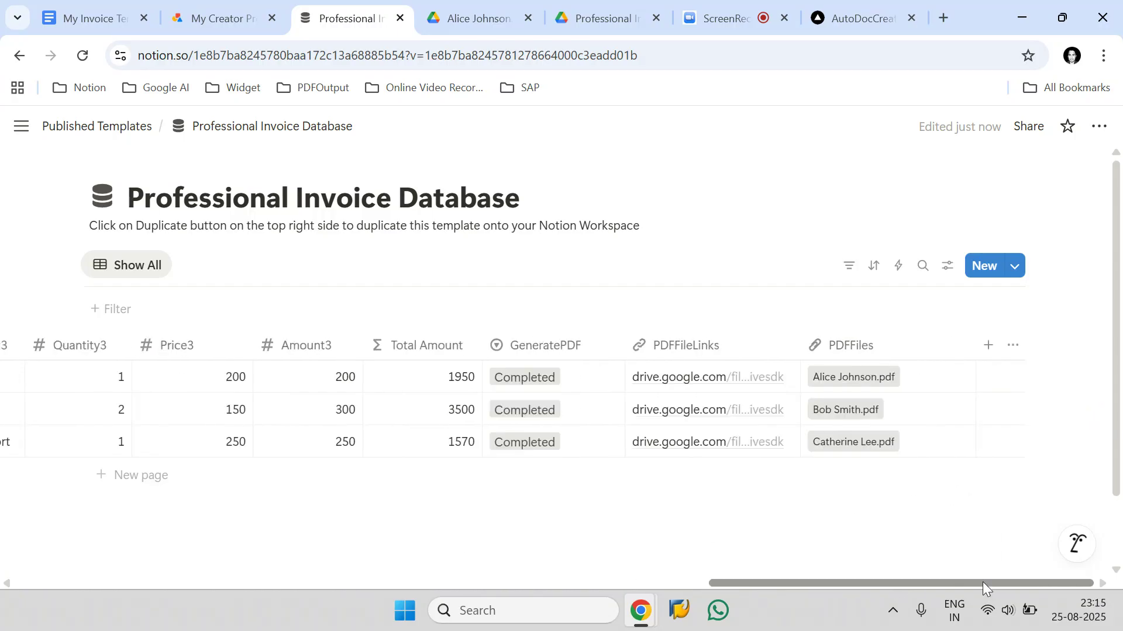
{"action": "left_click", "coordinate": [556, 451]}
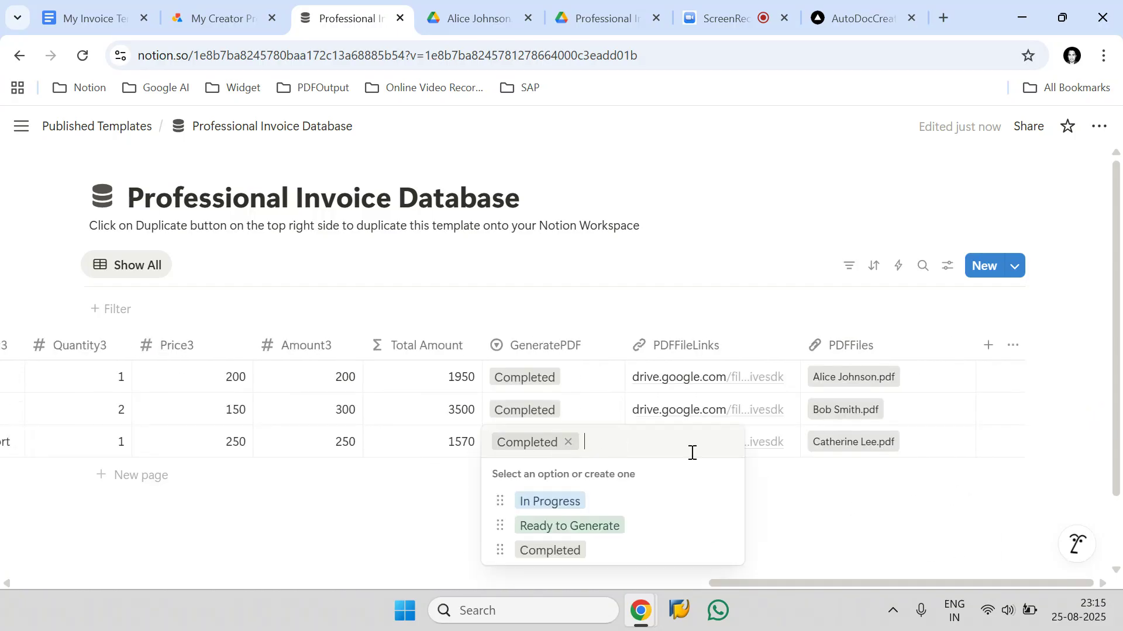
{"action": "left_click", "coordinate": [438, 520]}
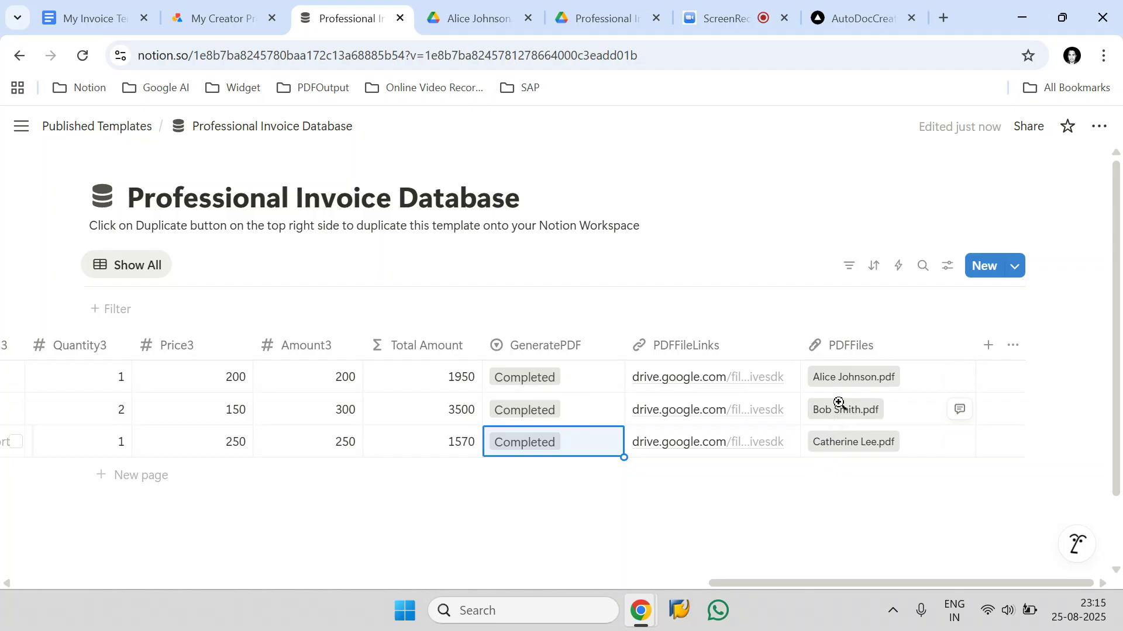
Step: Download the first invoice's attached PDF from the PDFFiles column and show it in the Downloads folder
{"action": "left_click", "coordinate": [903, 390]}
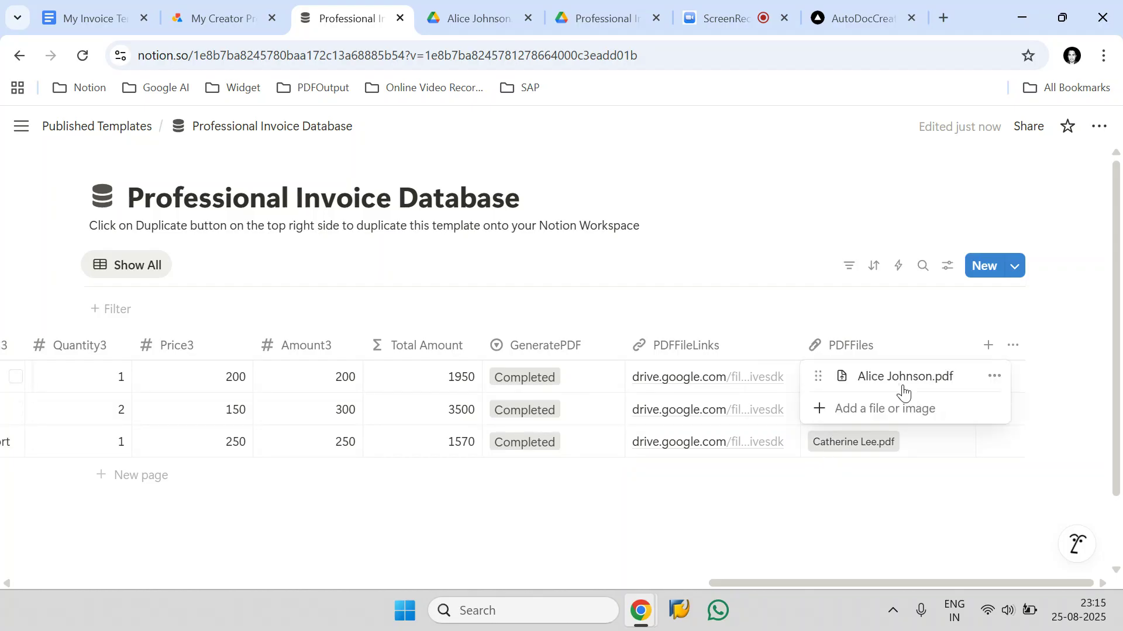
{"action": "left_click", "coordinate": [907, 392]}
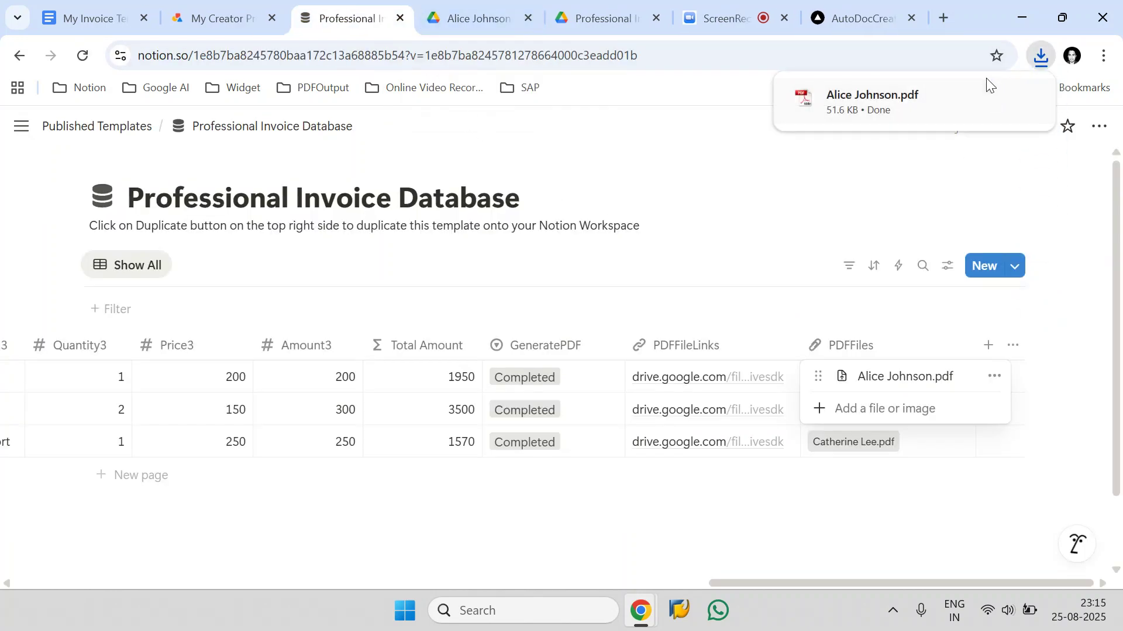
{"action": "left_click", "coordinate": [991, 97]}
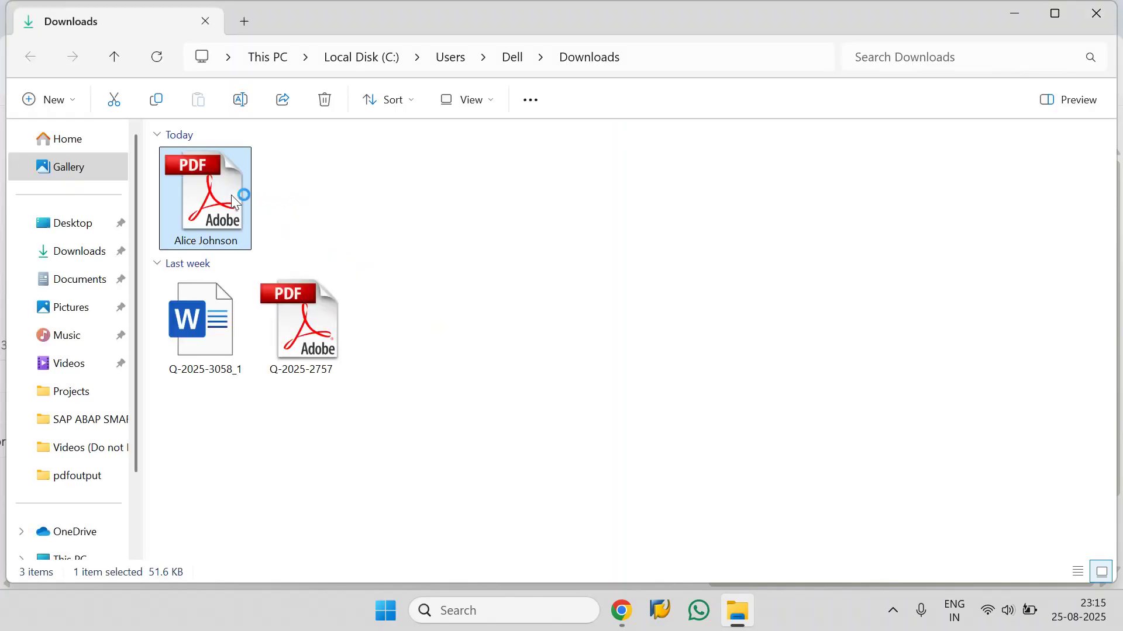
Step: Read through the downloaded invoice in Adobe Reader, close it and switch back to the Notion database in Chrome
{"action": "scroll", "coordinate": [659, 269], "scroll_direction": "down", "scroll_amount": 3}
{"action": "scroll", "coordinate": [659, 268], "scroll_direction": "down", "scroll_amount": 8}
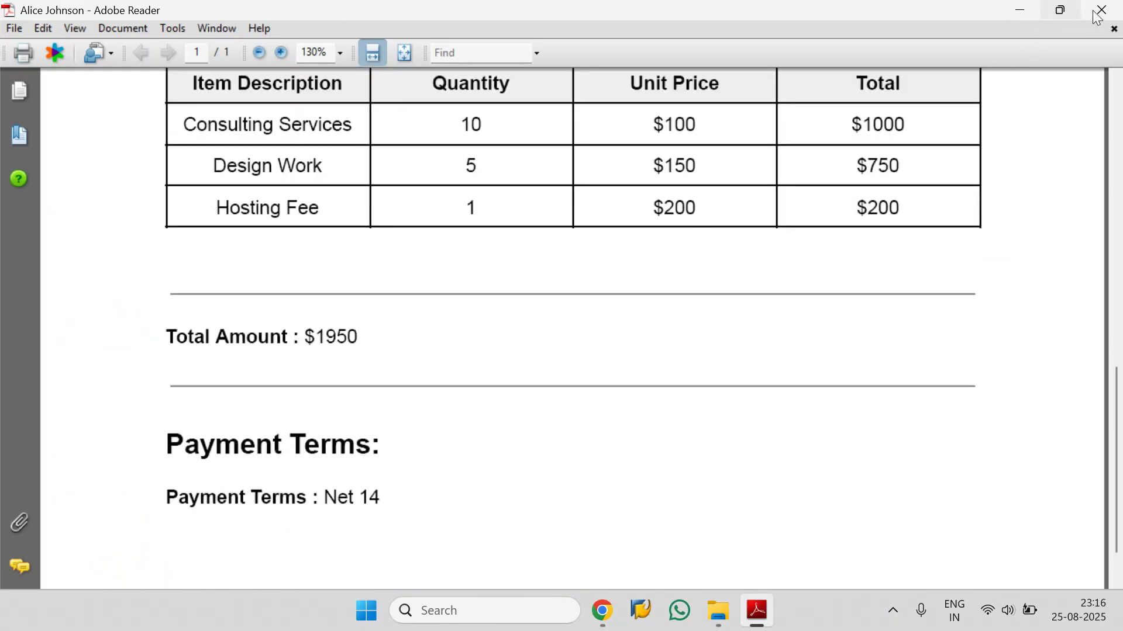
{"action": "key", "text": "alt+F4"}
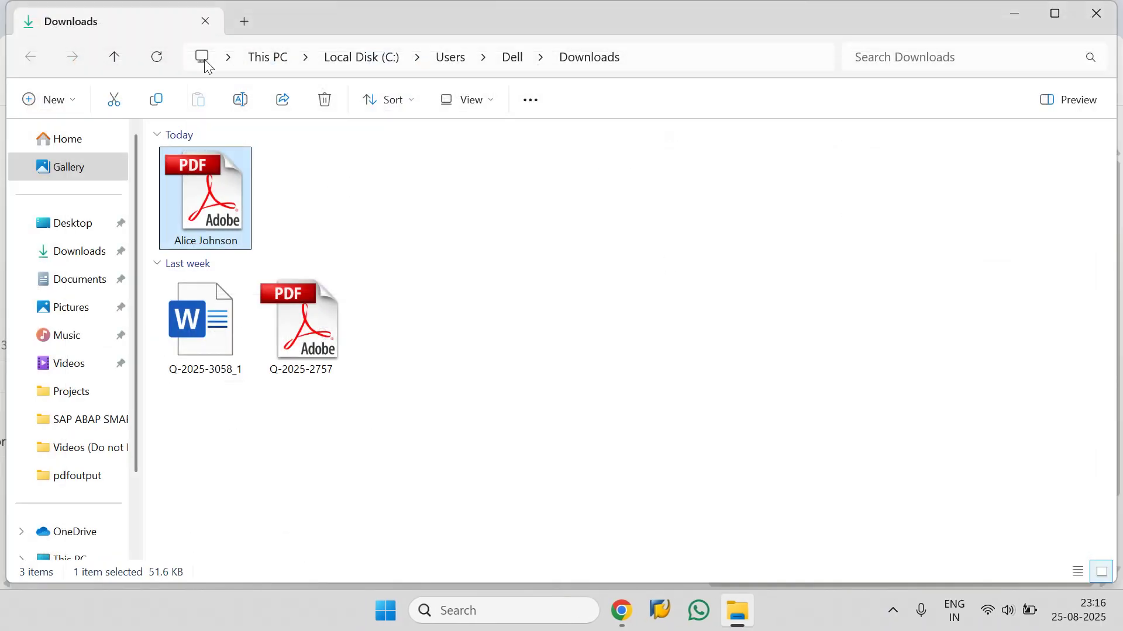
{"action": "mouse_move", "coordinate": [621, 608]}
{"action": "left_click", "coordinate": [566, 559]}
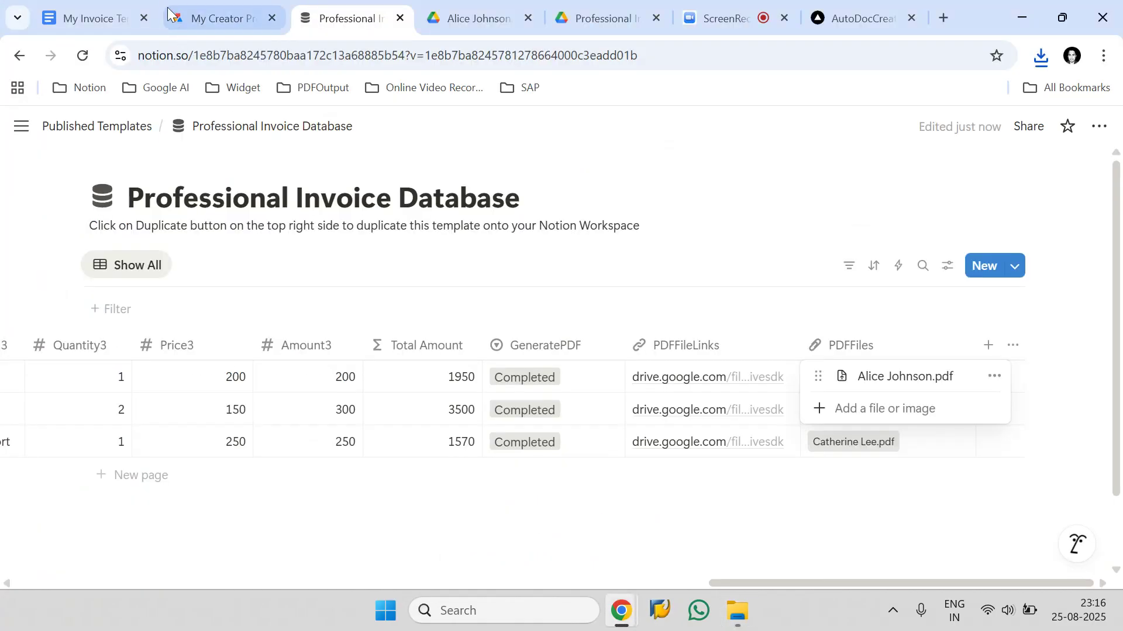
Step: Return to the invoice template in Google Docs and dismiss the PDF generation success dialog
{"action": "left_click", "coordinate": [145, 11]}
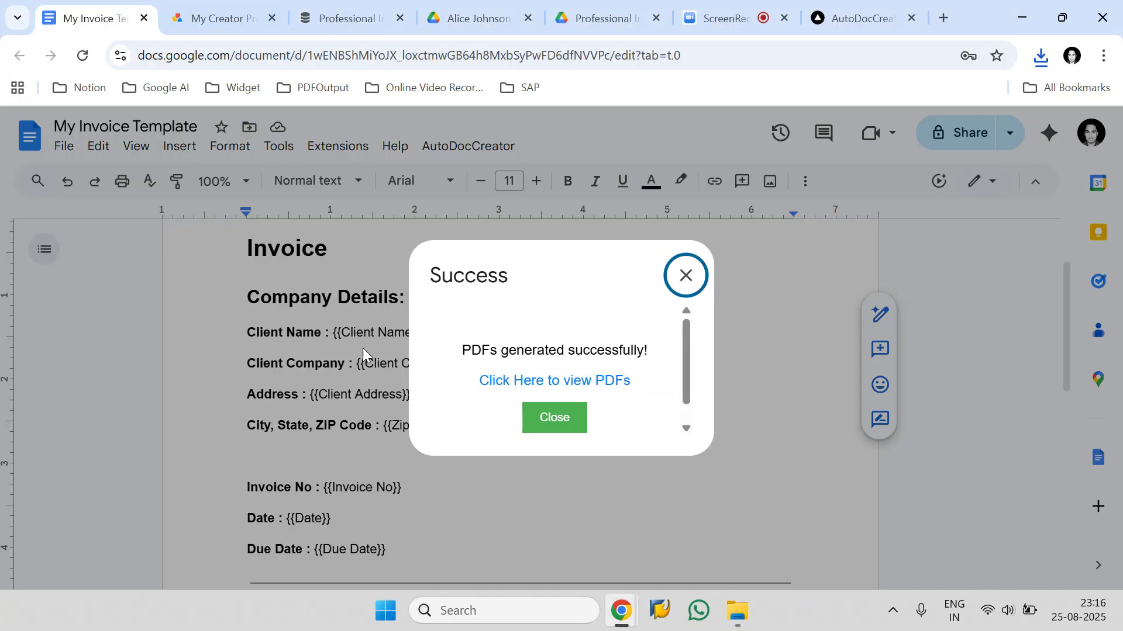
{"action": "left_click", "coordinate": [555, 427]}
{"action": "scroll", "coordinate": [498, 346], "scroll_direction": "down", "scroll_amount": 9}
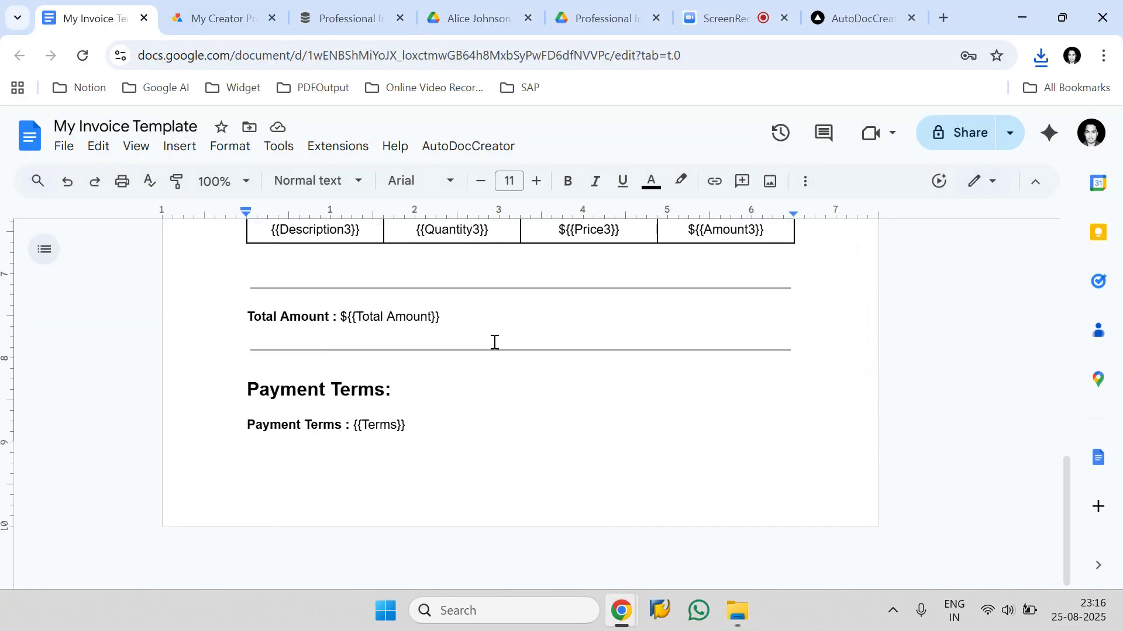
{"action": "scroll", "coordinate": [494, 342], "scroll_direction": "up", "scroll_amount": 2}
Step: Open AutoDocCreator's Setup Automation, examine how often the automation can run, and close the dialog without saving
{"action": "left_click", "coordinate": [461, 147]}
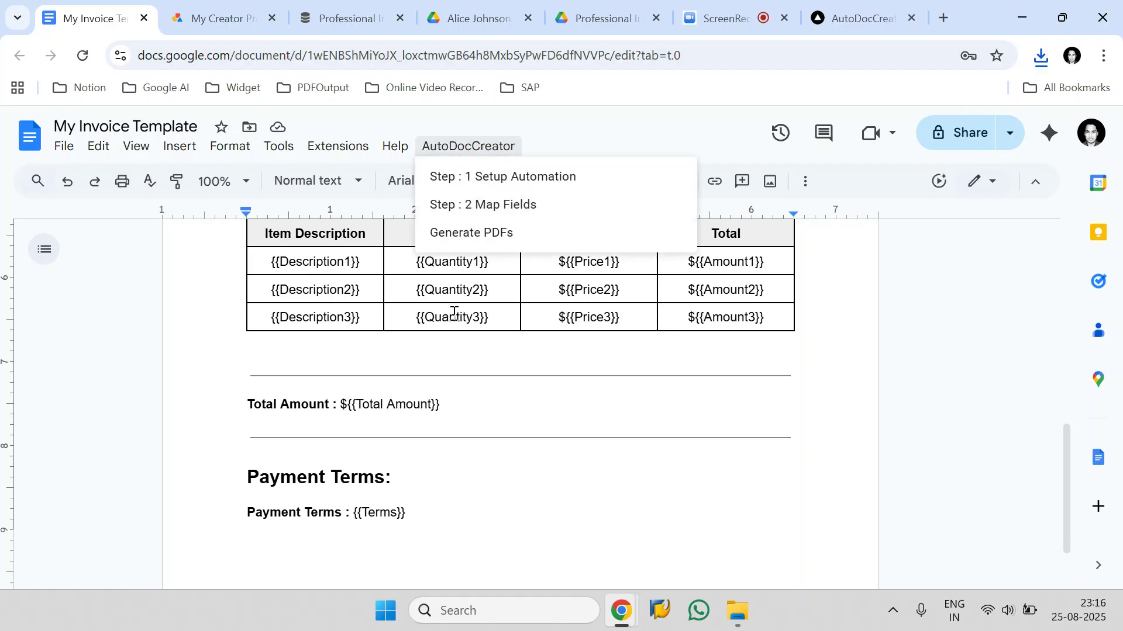
{"action": "left_click", "coordinate": [481, 180]}
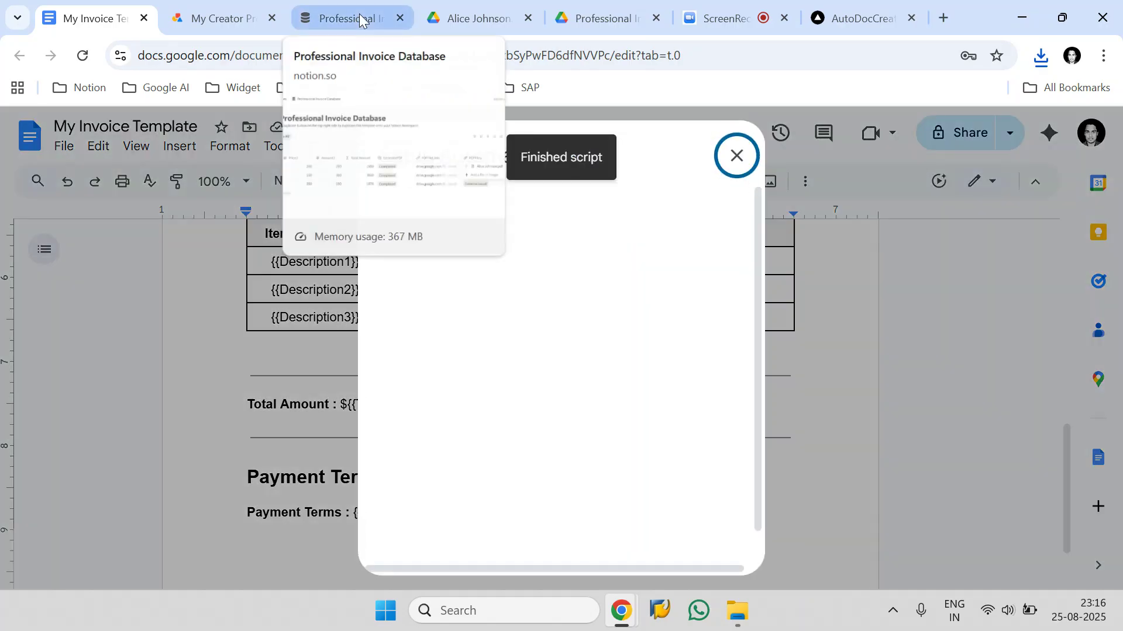
{"action": "left_click", "coordinate": [360, 20]}
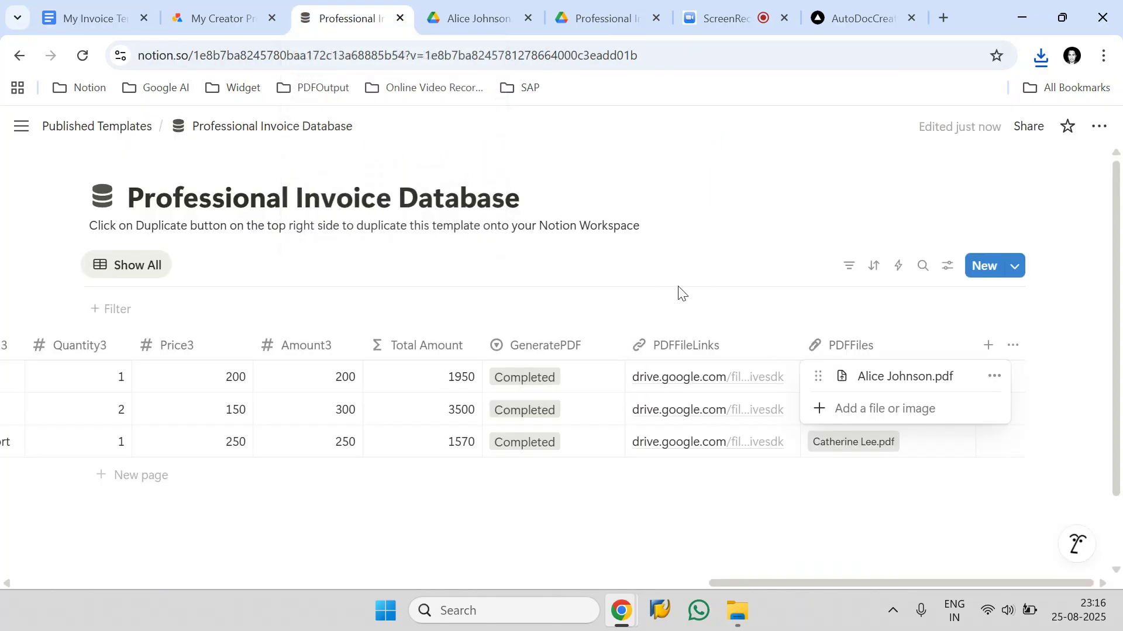
{"action": "key", "text": "Escape"}
{"action": "left_click", "coordinate": [87, 18]}
{"action": "scroll", "coordinate": [599, 331], "scroll_direction": "down", "scroll_amount": 3}
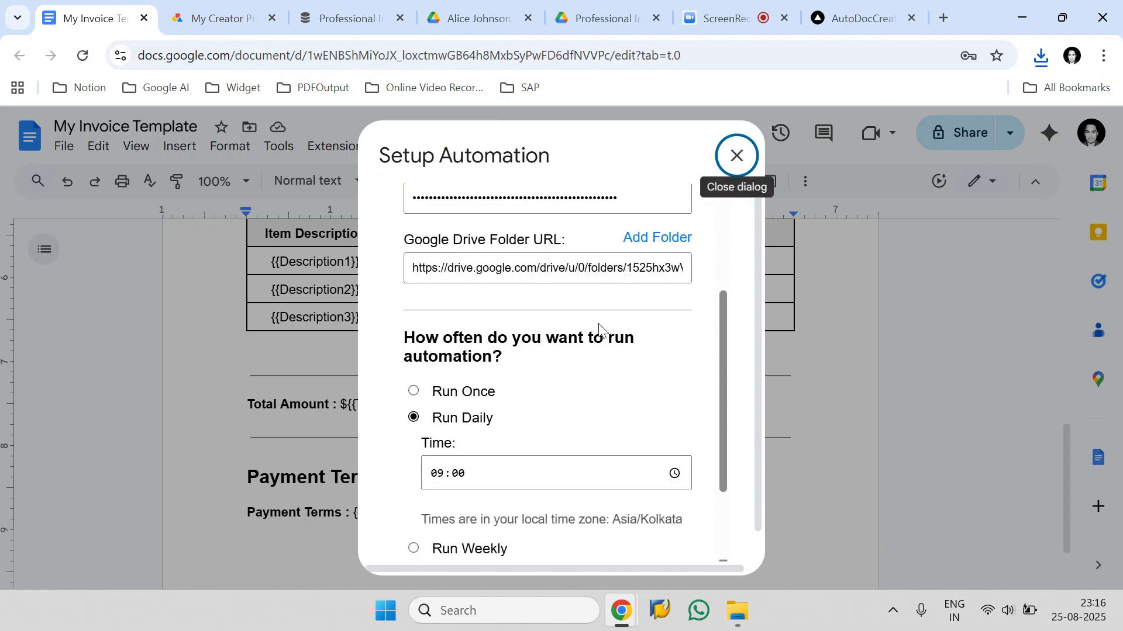
{"action": "scroll", "coordinate": [598, 327], "scroll_direction": "down", "scroll_amount": 2}
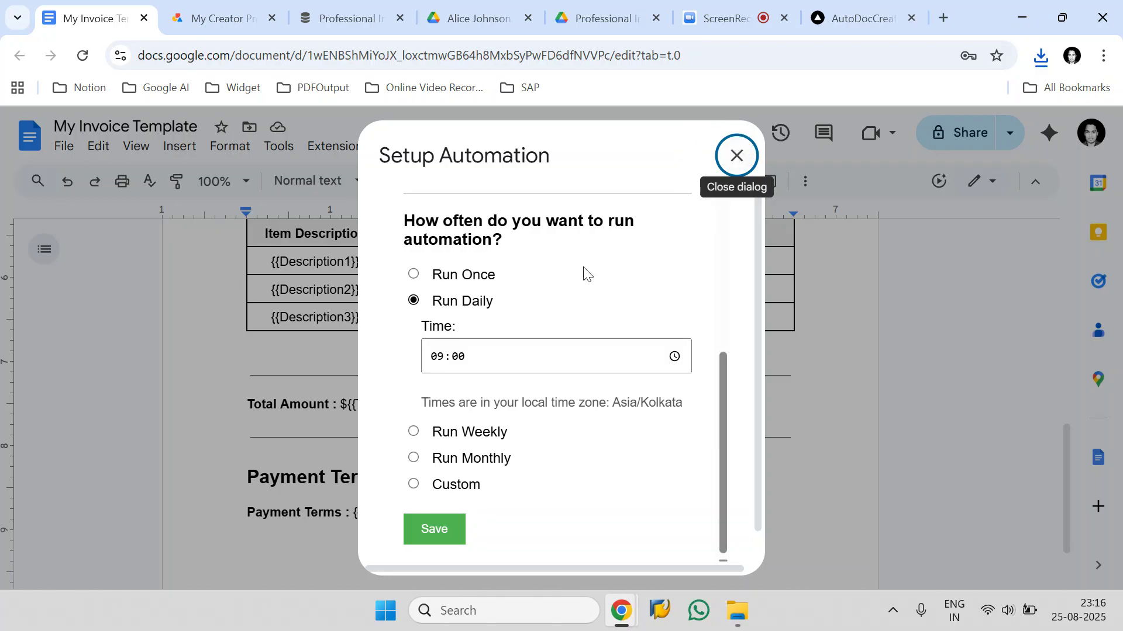
{"action": "left_click", "coordinate": [736, 156]}
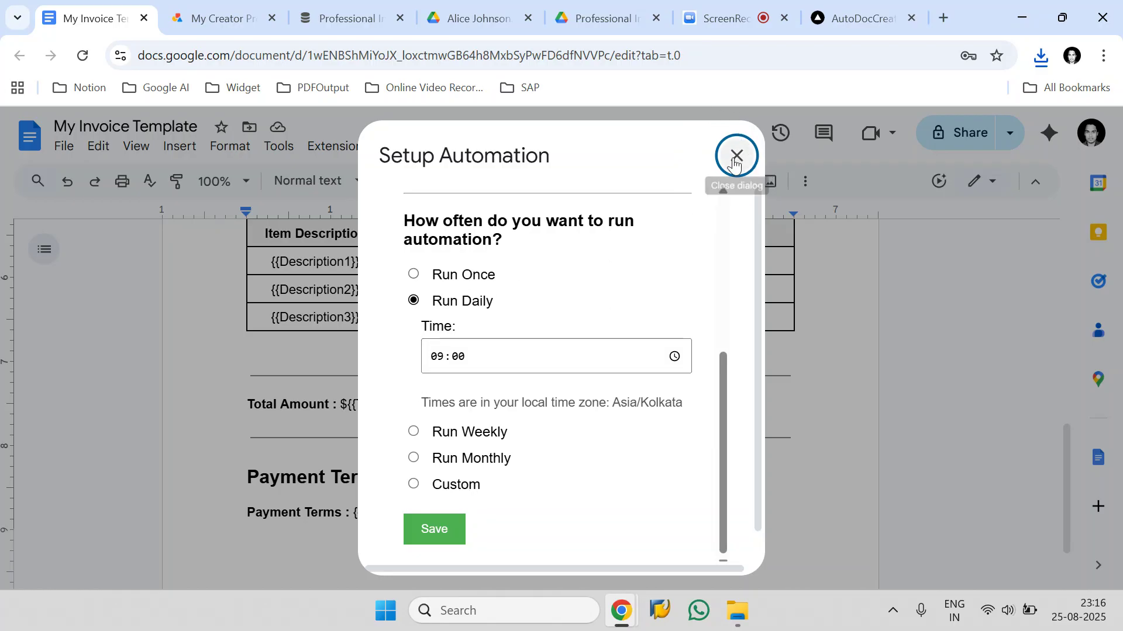
Step: Check the e-mail address of the signed-in Google account from the invoice template
{"action": "scroll", "coordinate": [577, 335], "scroll_direction": "up", "scroll_amount": 3}
{"action": "scroll", "coordinate": [577, 335], "scroll_direction": "up", "scroll_amount": 5}
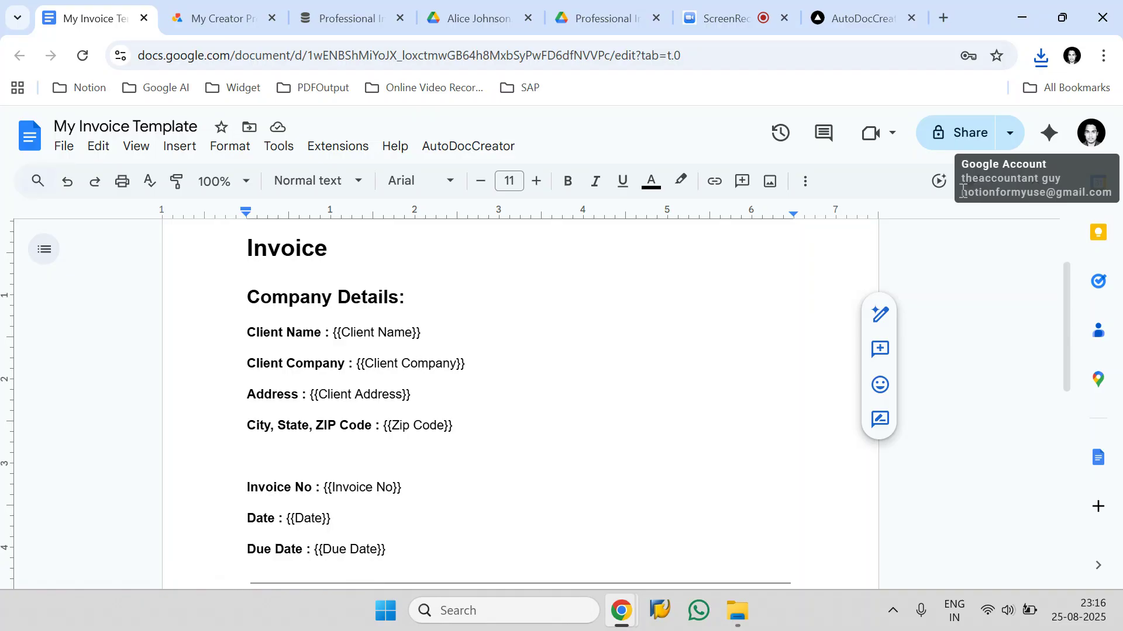
{"action": "left_click_drag", "start_coordinate": [991, 192], "coordinate": [1075, 192]}
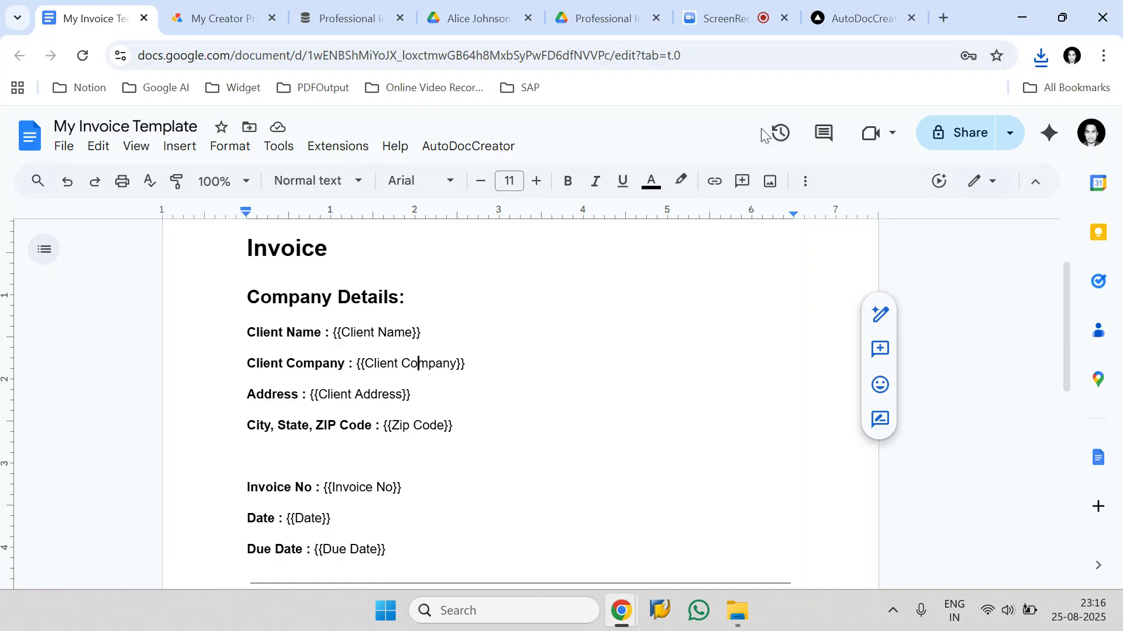
Step: Switch to the AutoDocCreator website and highlight the product name in its header
{"action": "left_click", "coordinate": [860, 7]}
{"action": "left_click_drag", "start_coordinate": [260, 150], "coordinate": [74, 145]}
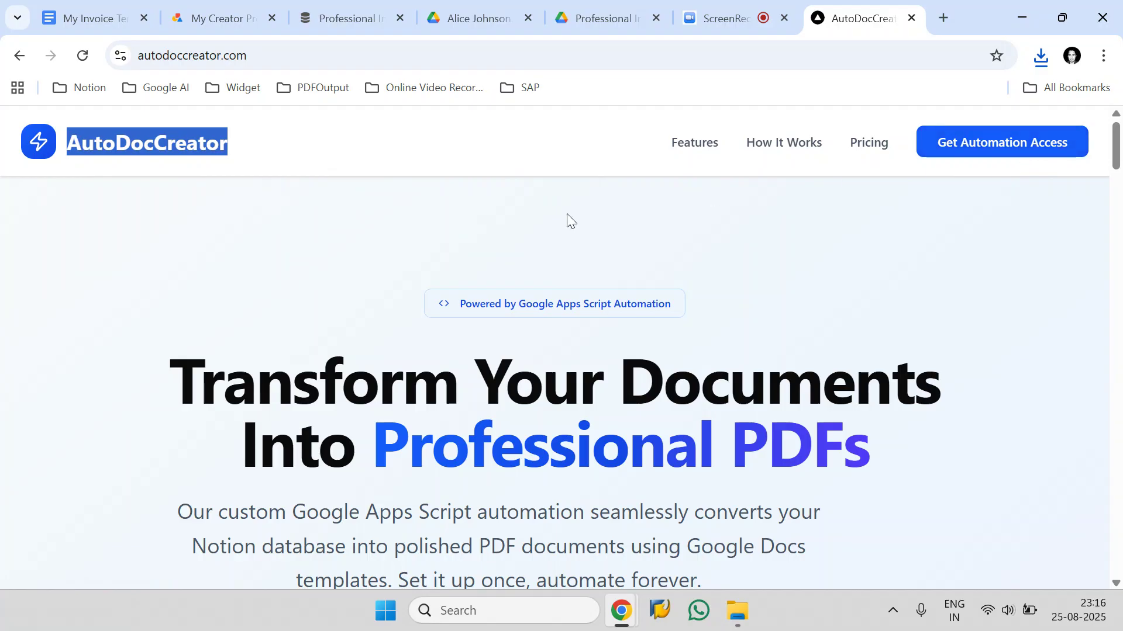
{"action": "mouse_move", "coordinate": [727, 6]}
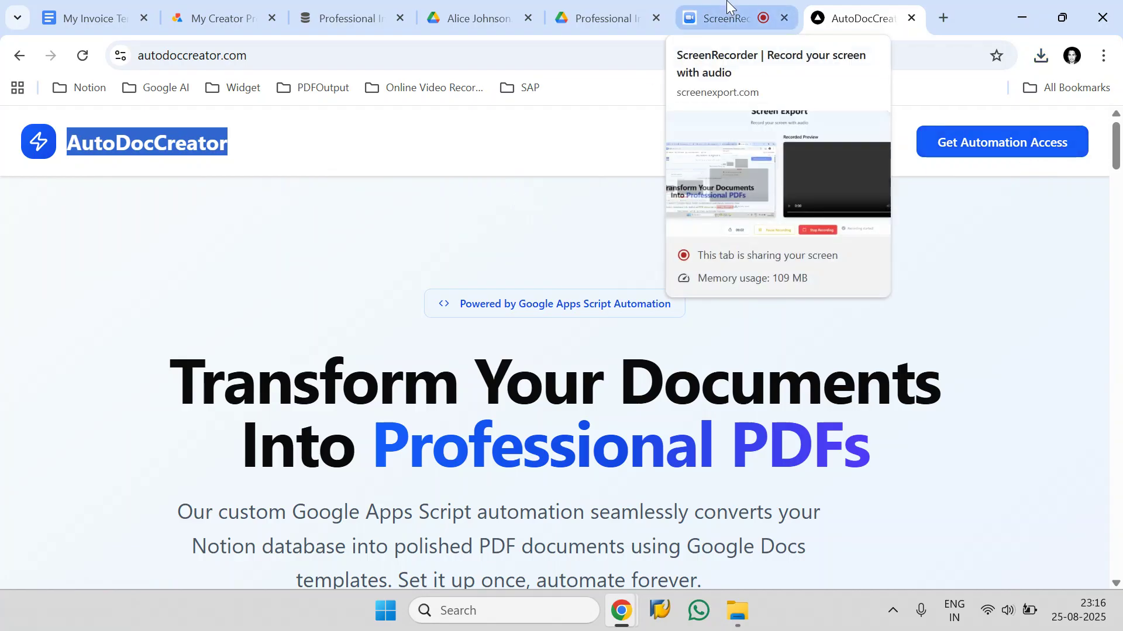